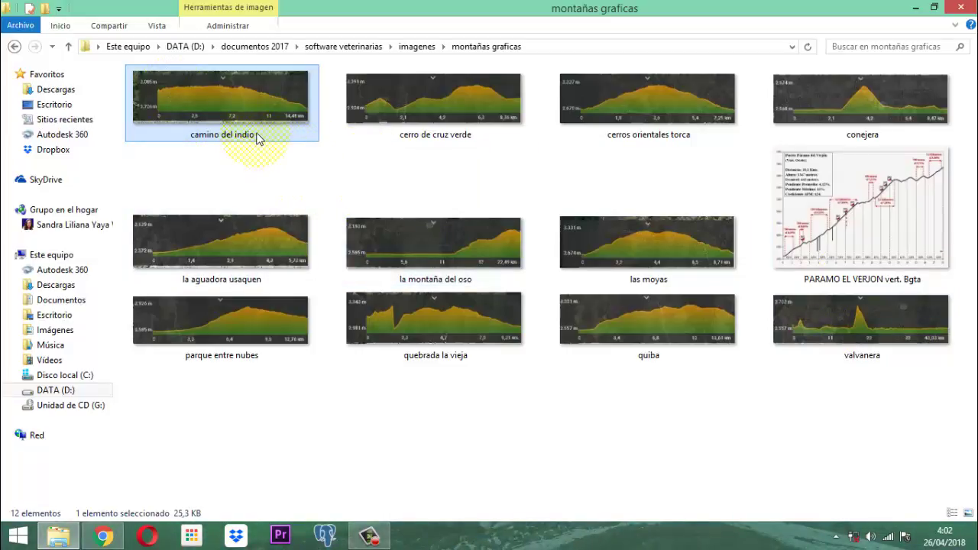
- Close the 'montañas graficas' File Explorer window so the desktop is showing
mouse_move(302, 116)
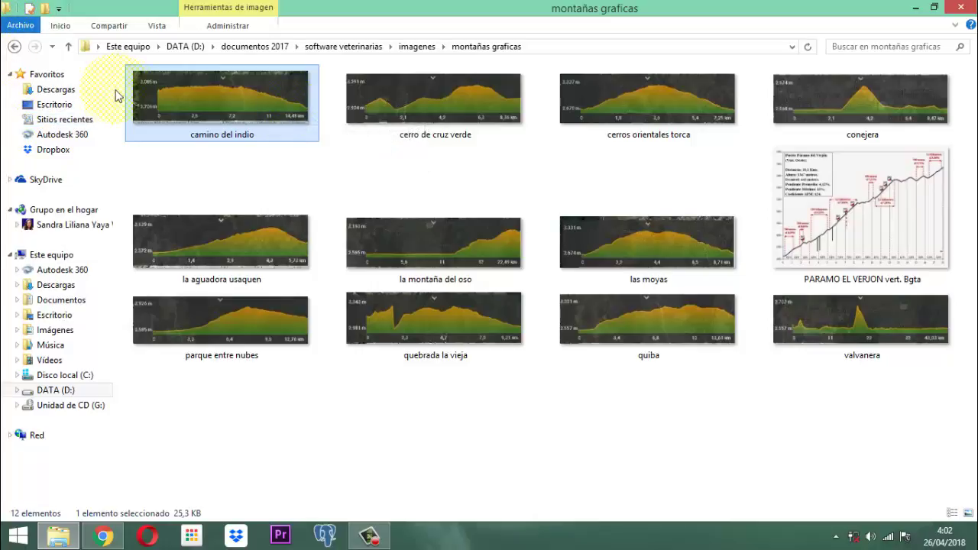
mouse_move(970, 14)
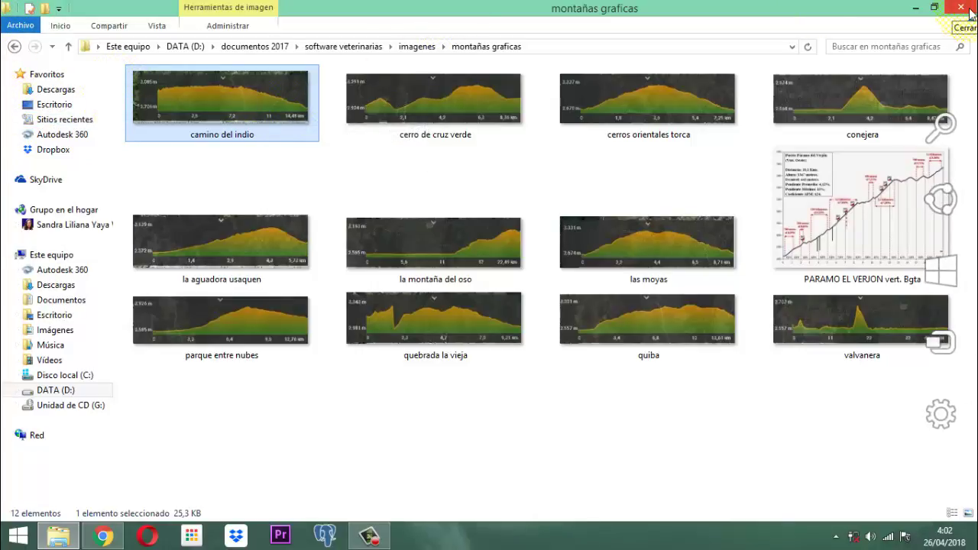
click(970, 14)
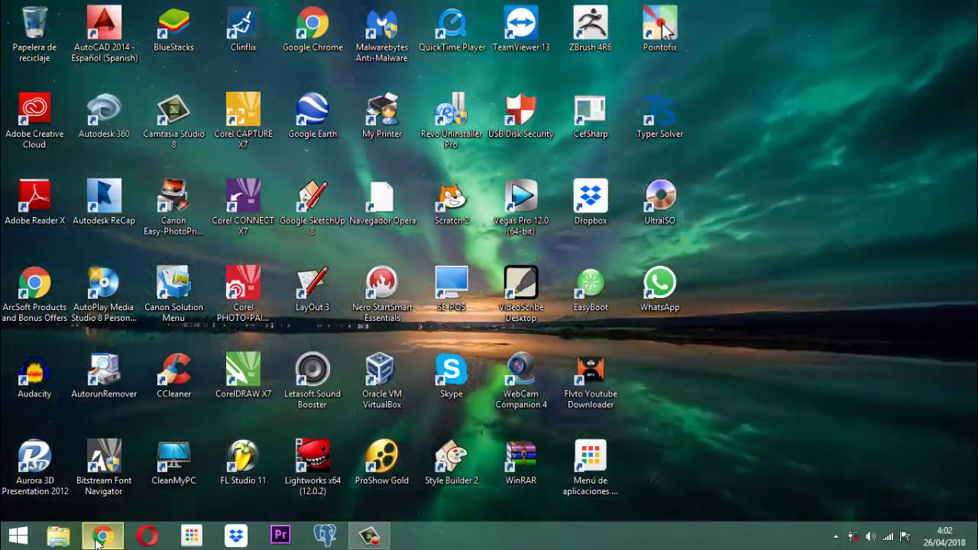
- Bring Chrome forward and run a Google search for 'wikiloc' in a new tab
click(98, 539)
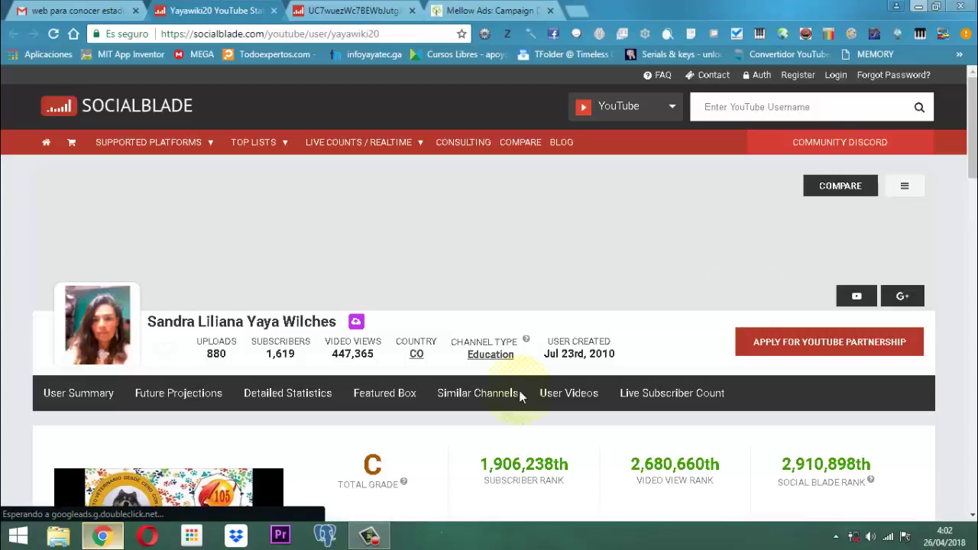
click(582, 16)
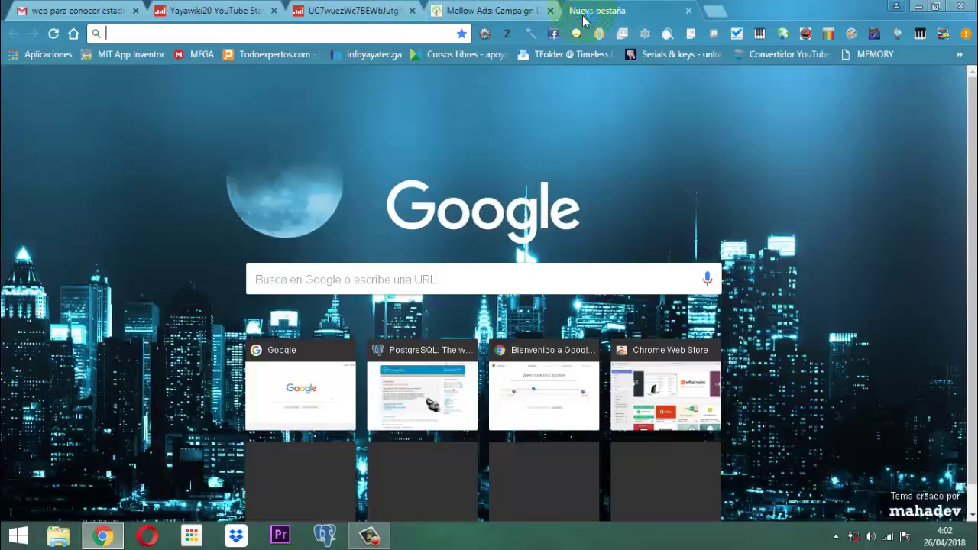
text(wikiloc)
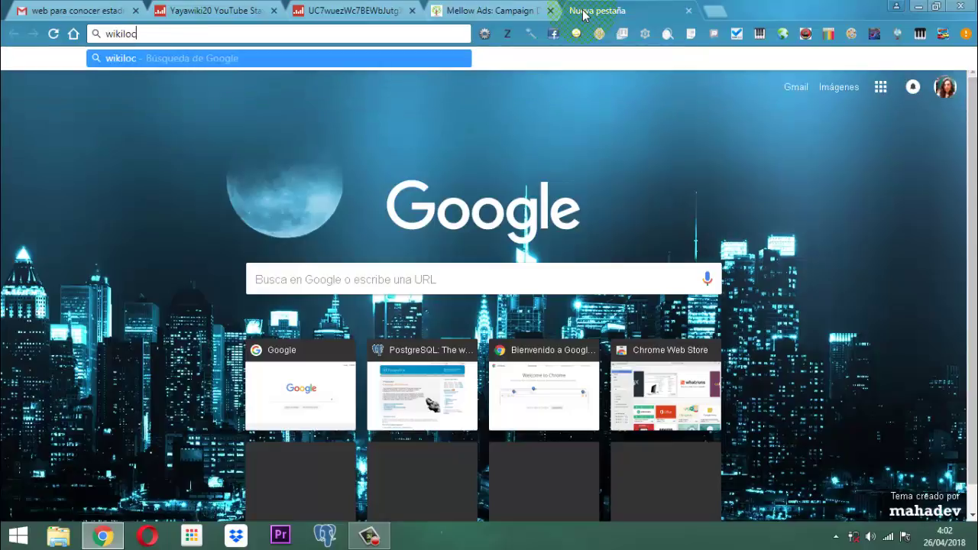
key(Return)
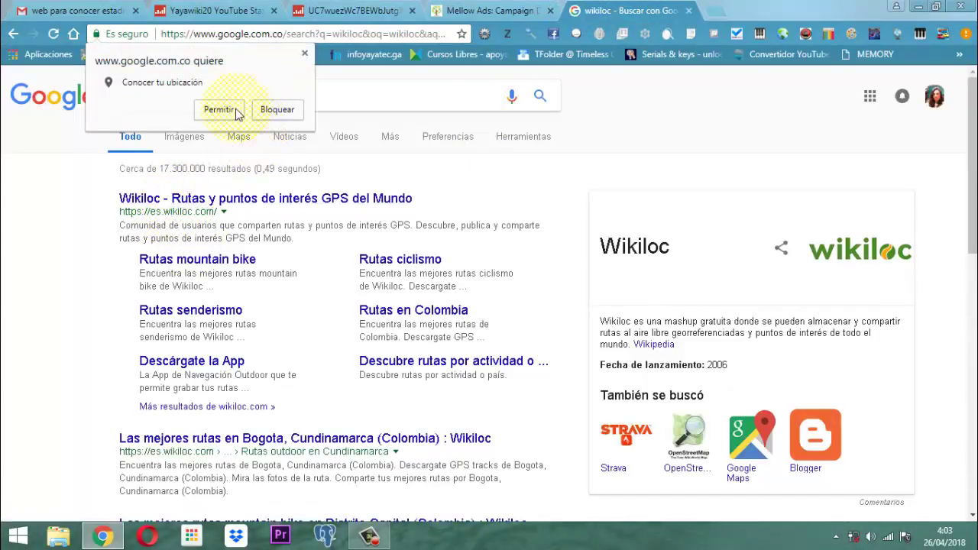
- Allow Google's location request and open the 'Wikiloc - Rutas y puntos de interés GPS del Mundo' result
click(228, 112)
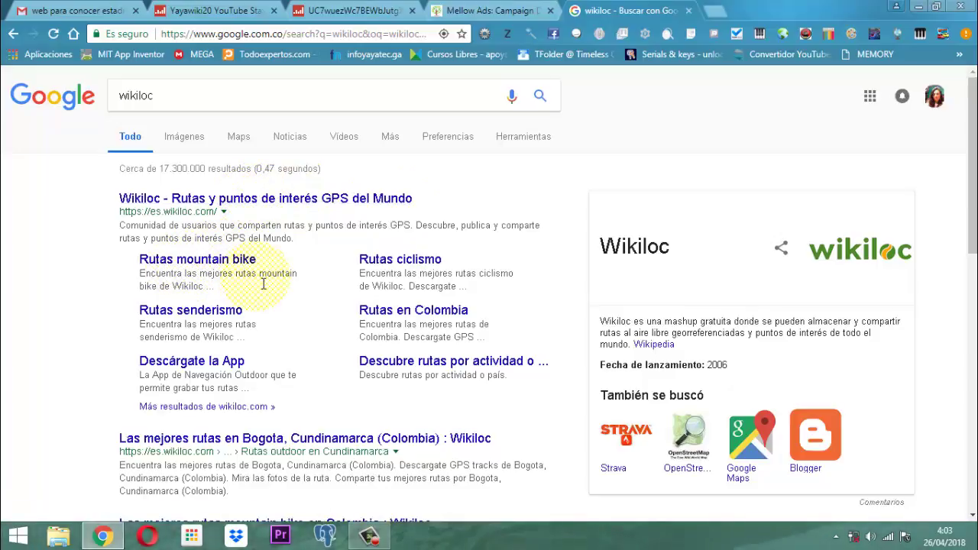
click(246, 260)
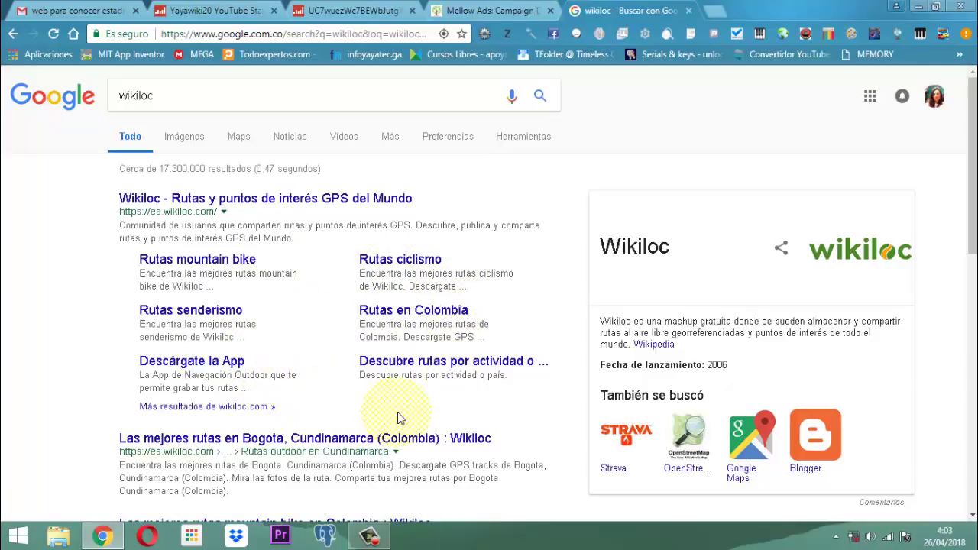
click(285, 199)
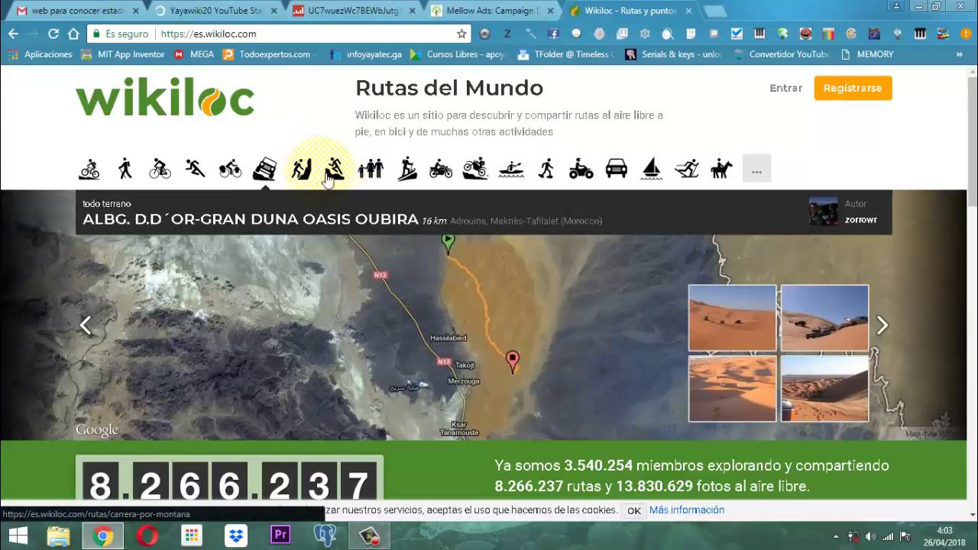
- Browse the trail-running routes list, then go to Wikiloc's route search page
click(340, 175)
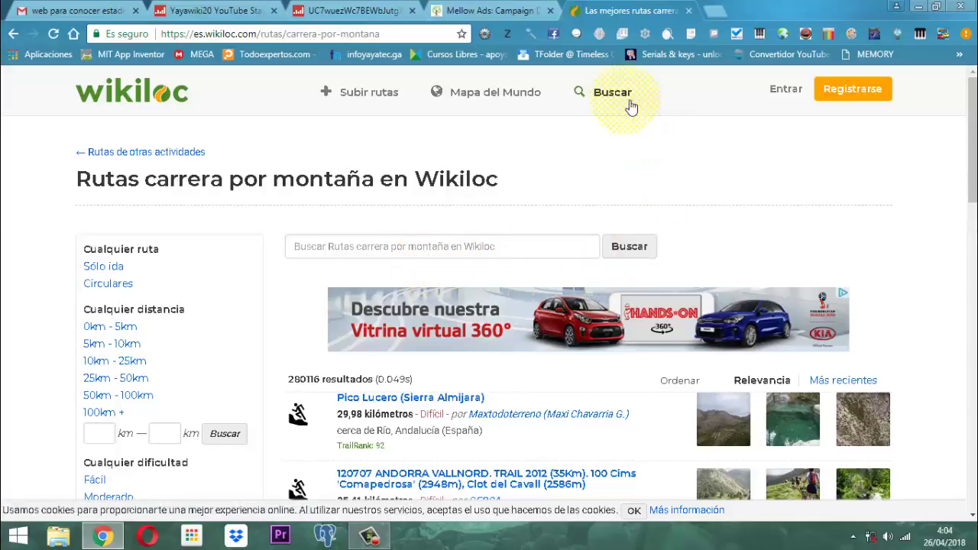
scroll(191, 359, down, 5)
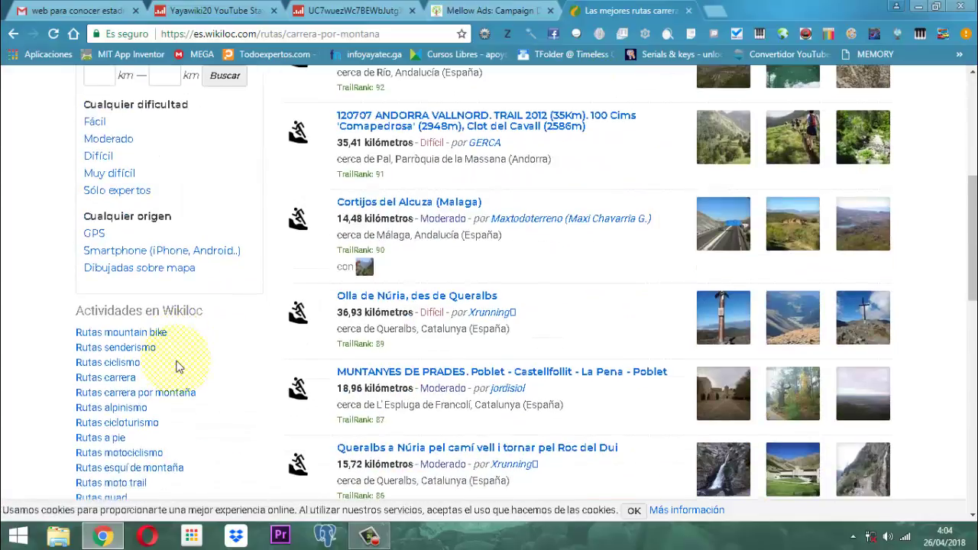
scroll(89, 377, down, 6)
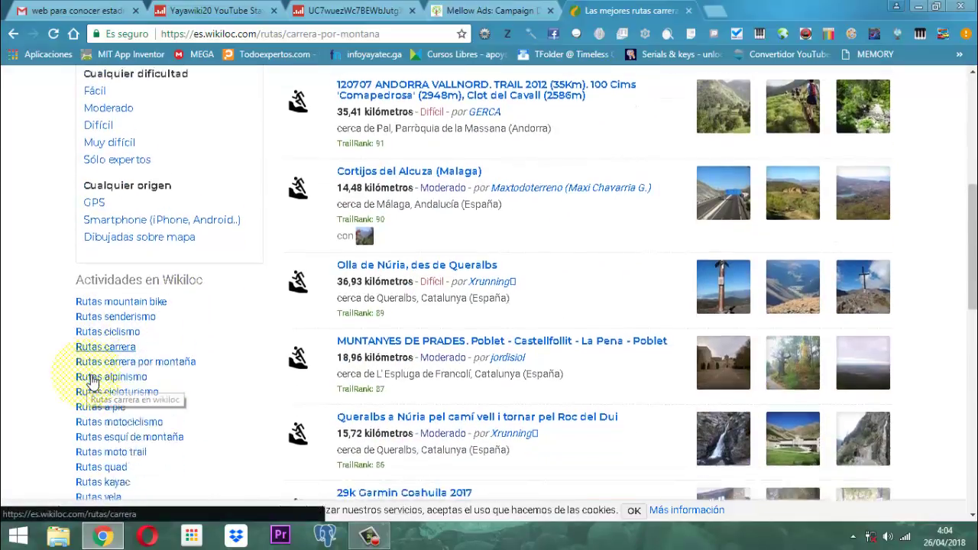
scroll(89, 379, up, 4)
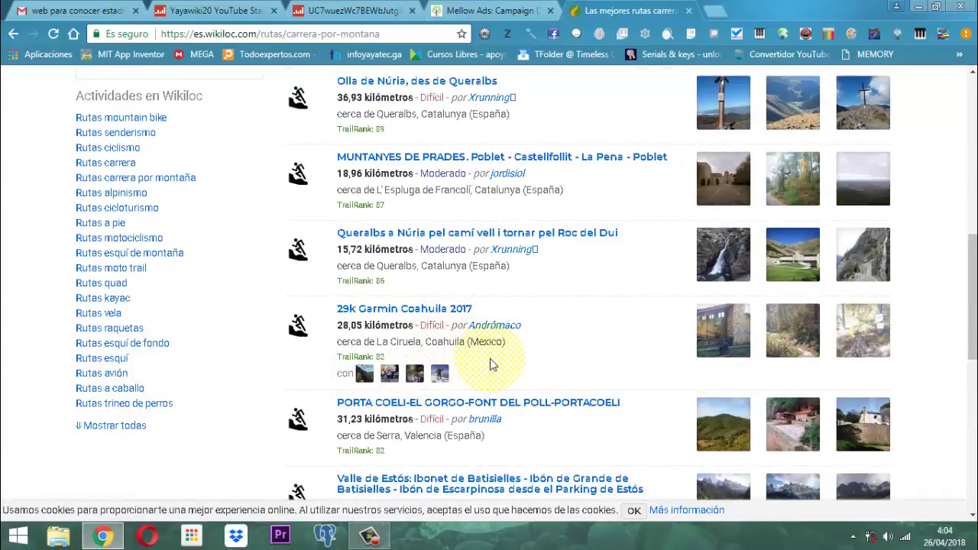
scroll(492, 329, up, 4)
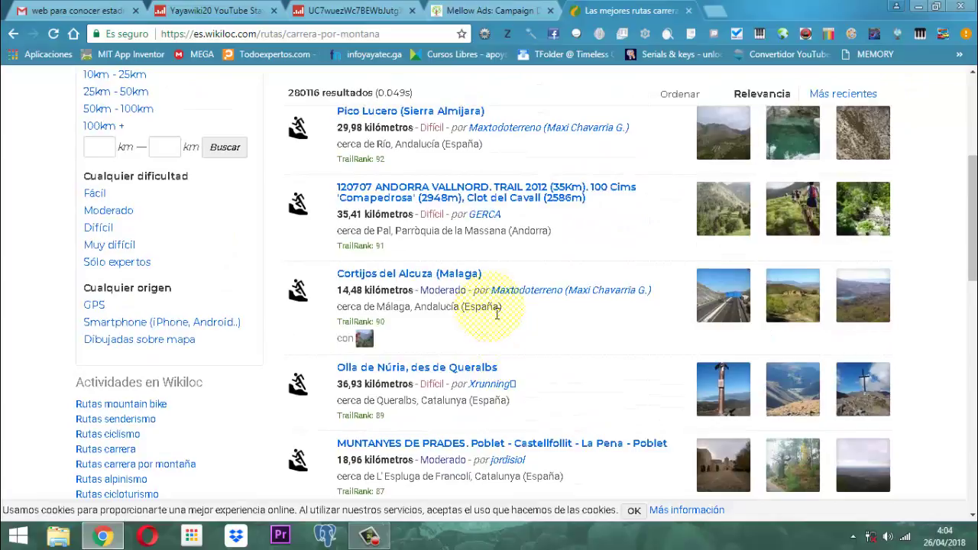
scroll(497, 313, up, 3)
scroll(500, 320, down, 8)
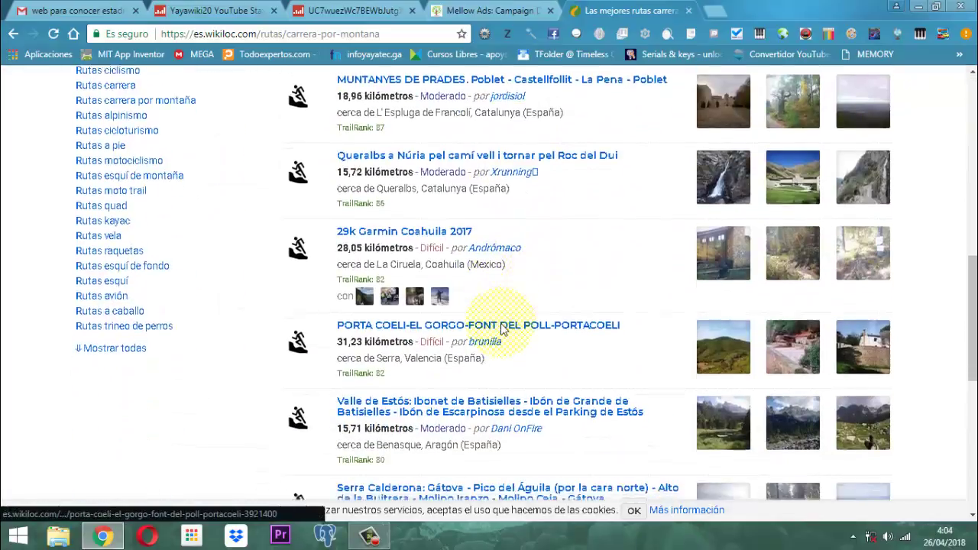
scroll(502, 328, down, 4)
scroll(469, 321, up, 6)
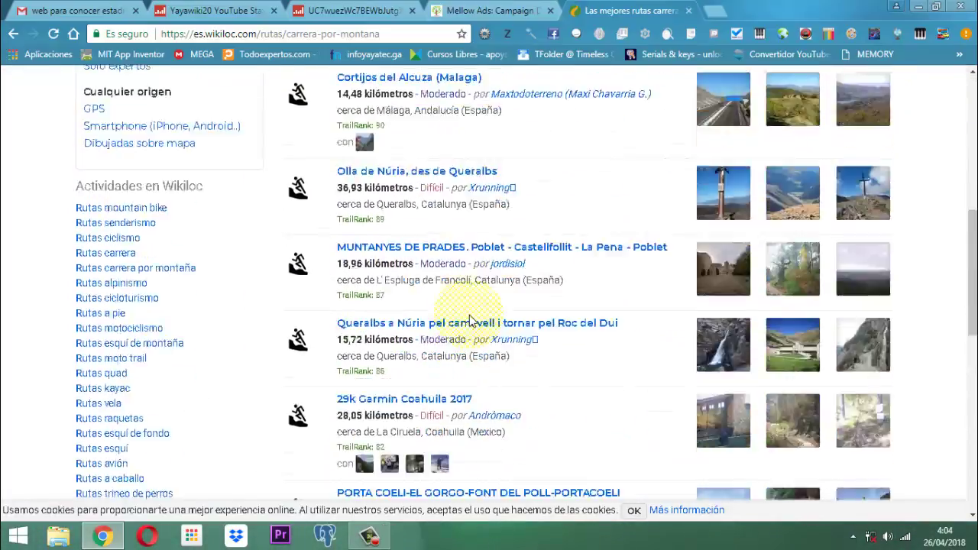
scroll(469, 321, up, 5)
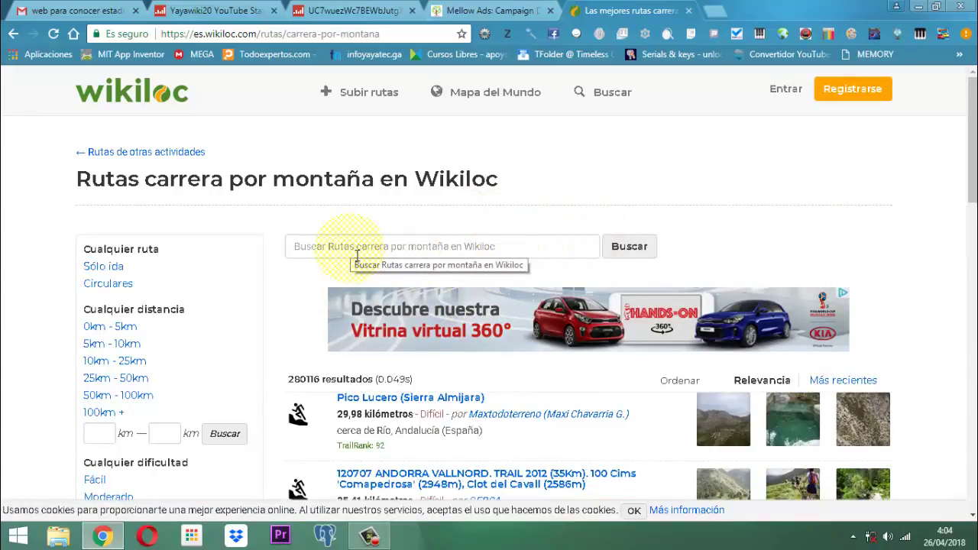
click(584, 93)
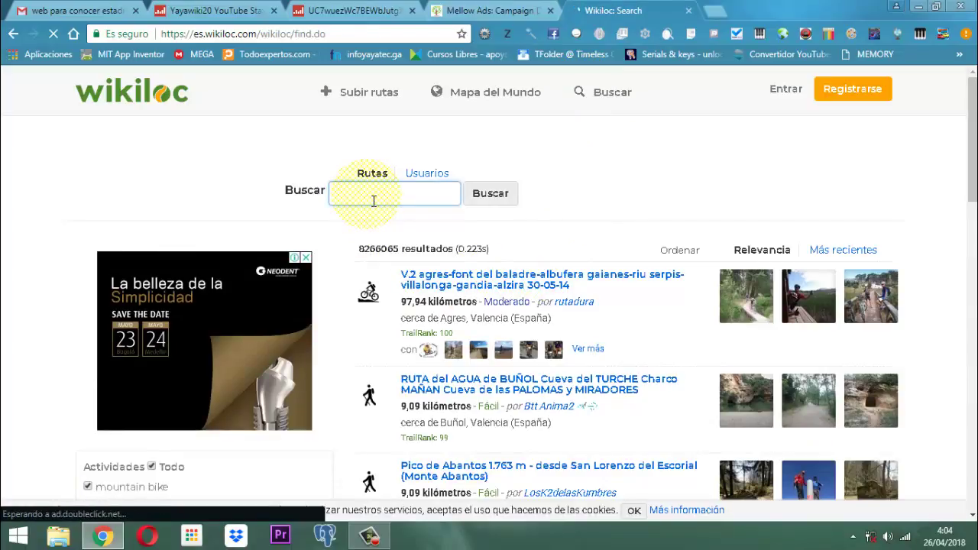
- Search routes for 'colombia' and scroll through the 136875 results, starting with Jericó - Cerro Las Nubes
text(colombia)
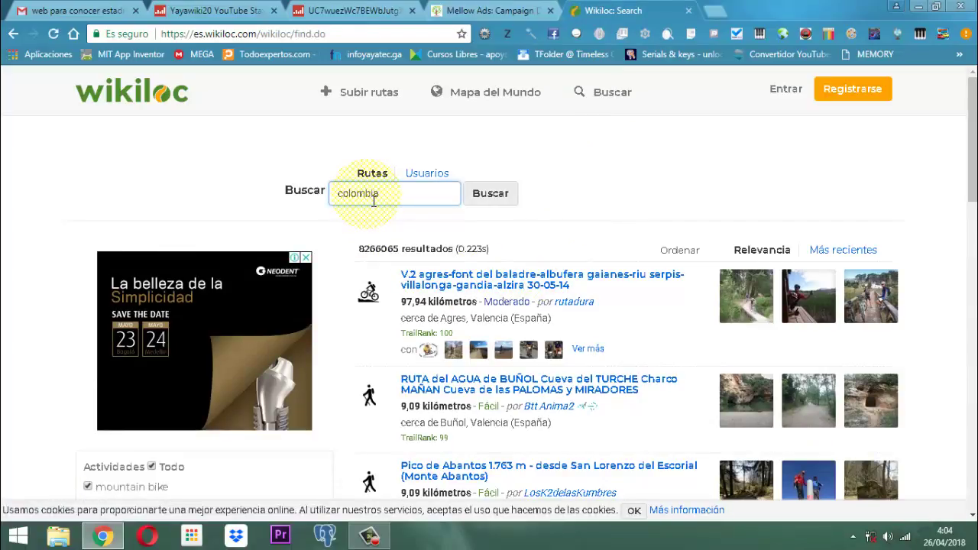
key(Return)
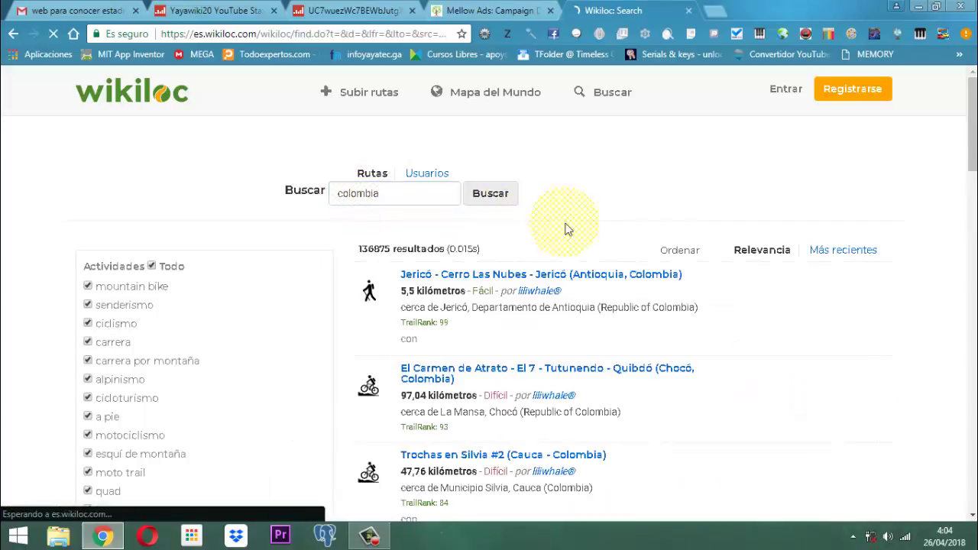
scroll(622, 366, down, 2)
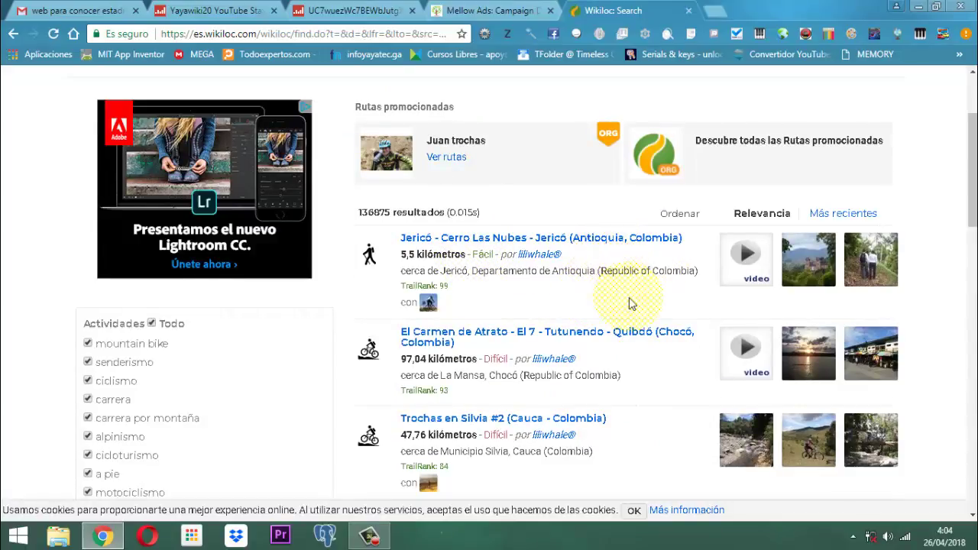
scroll(631, 300, down, 1)
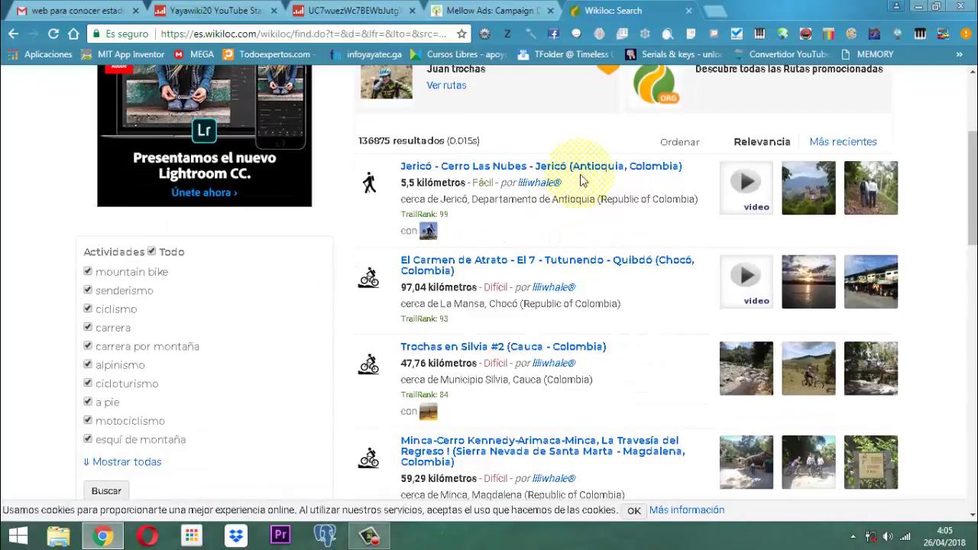
scroll(633, 262, down, 1)
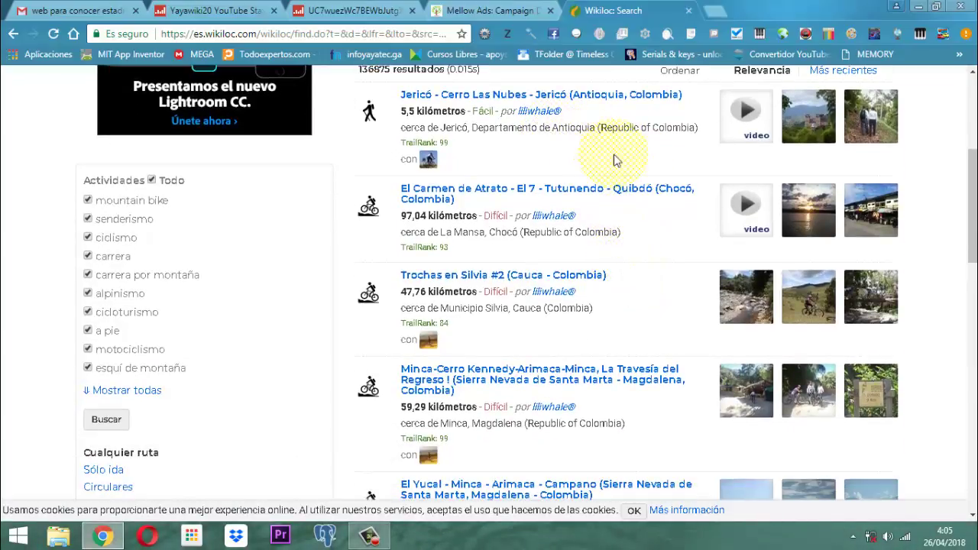
scroll(604, 256, down, 3)
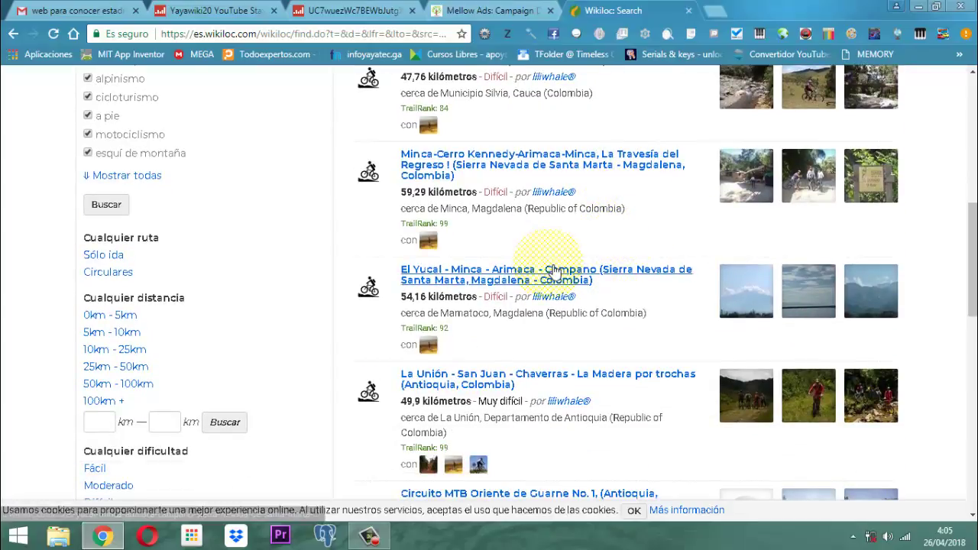
scroll(595, 233, down, 1)
scroll(594, 233, down, 2)
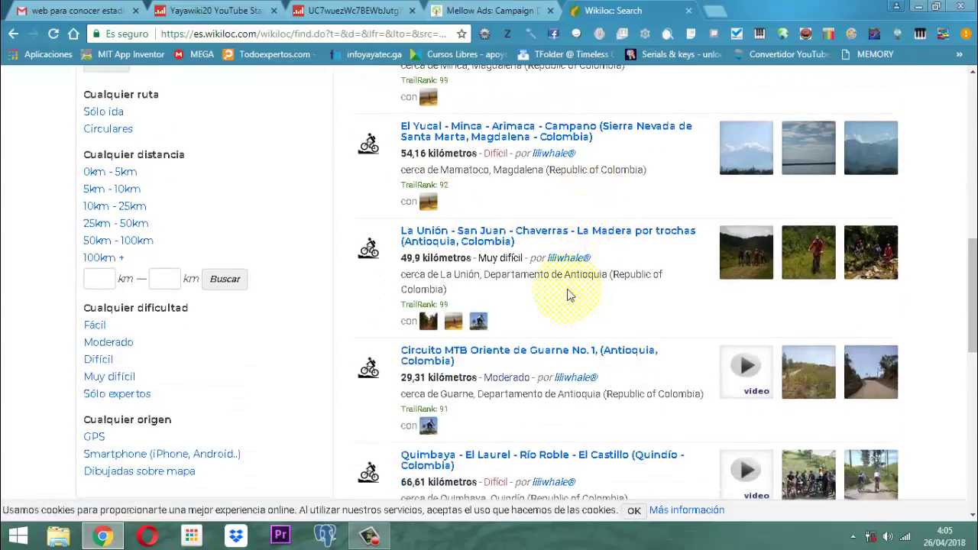
scroll(571, 291, down, 7)
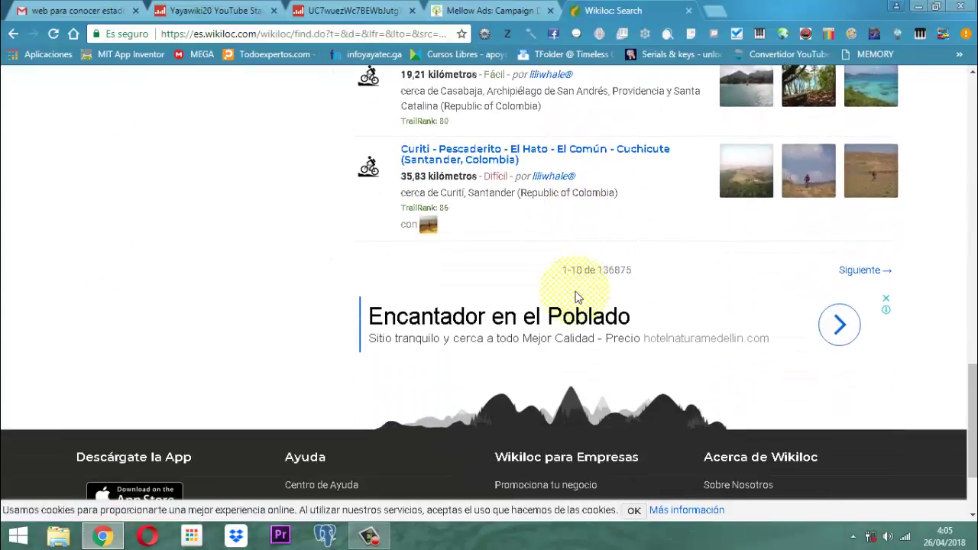
scroll(579, 294, up, 15)
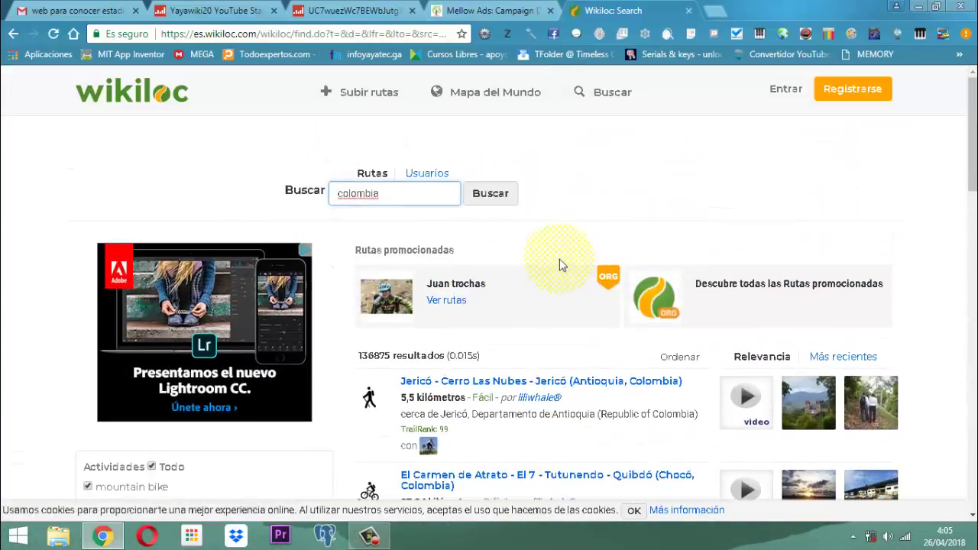
double_click(393, 192)
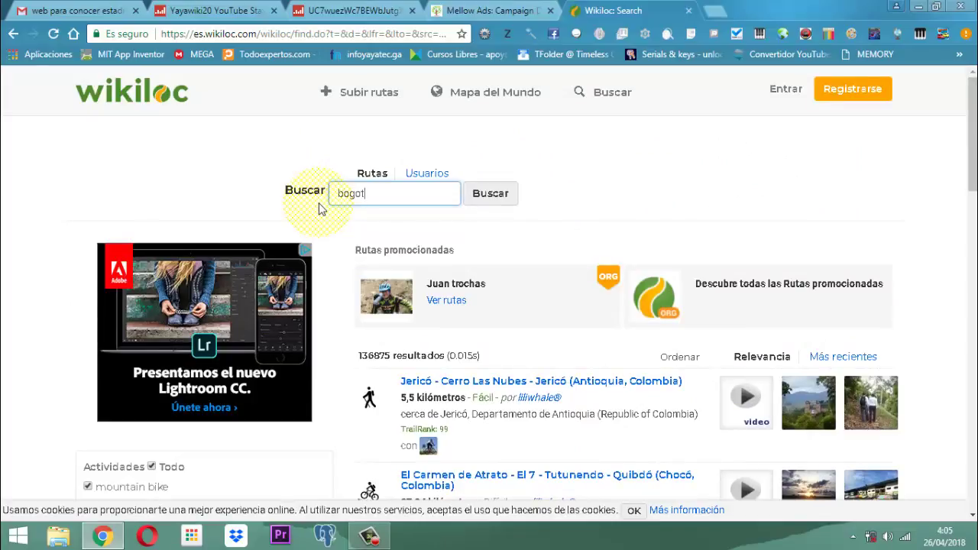
key(Return)
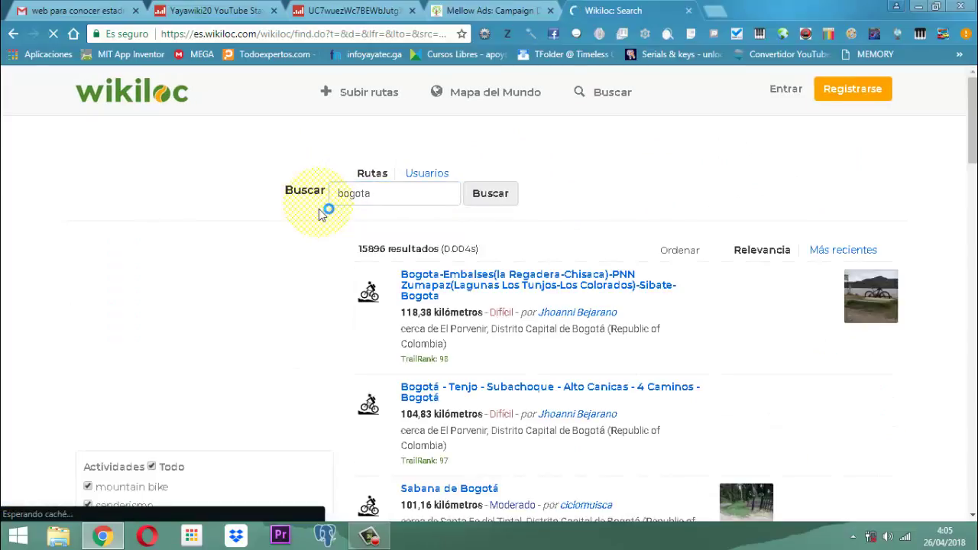
scroll(607, 303, down, 2)
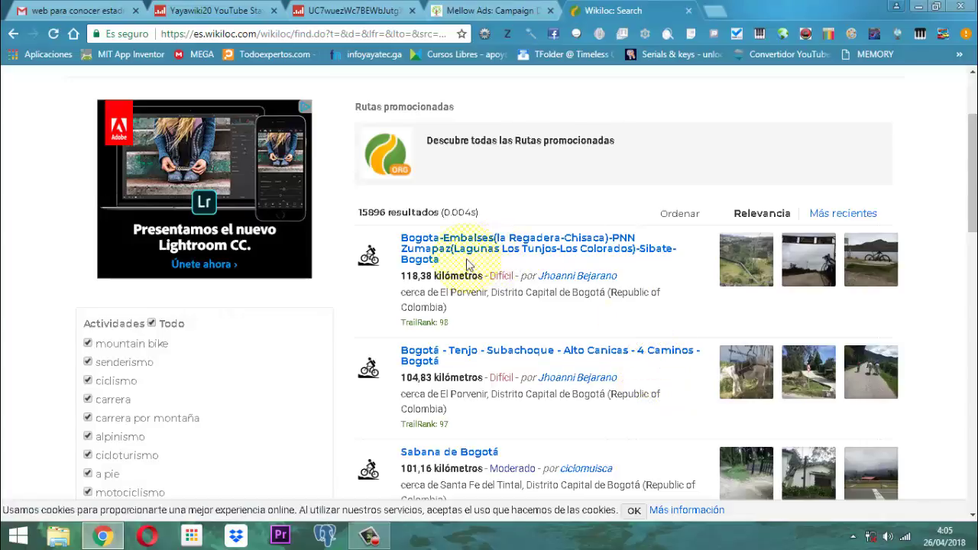
drag(439, 254, 591, 357)
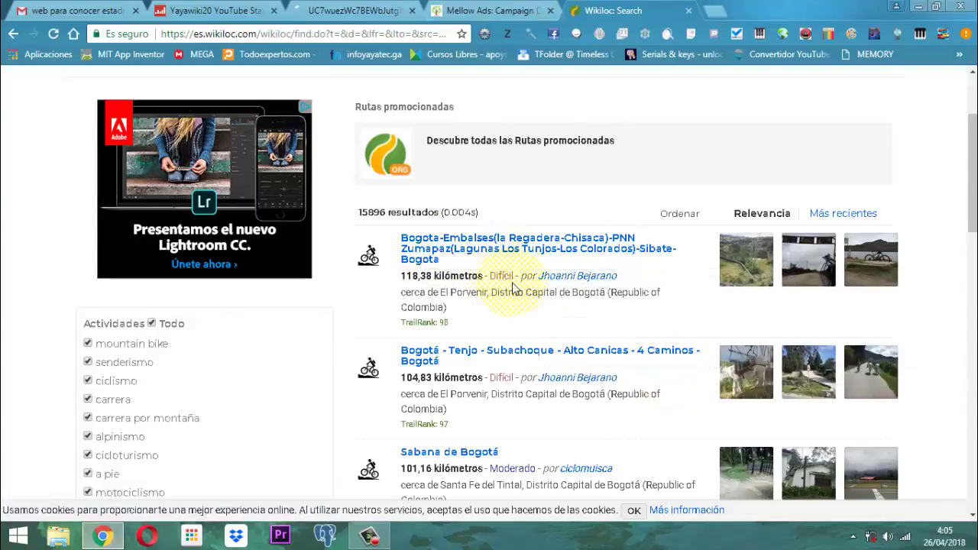
scroll(520, 309, down, 3)
scroll(369, 290, down, 3)
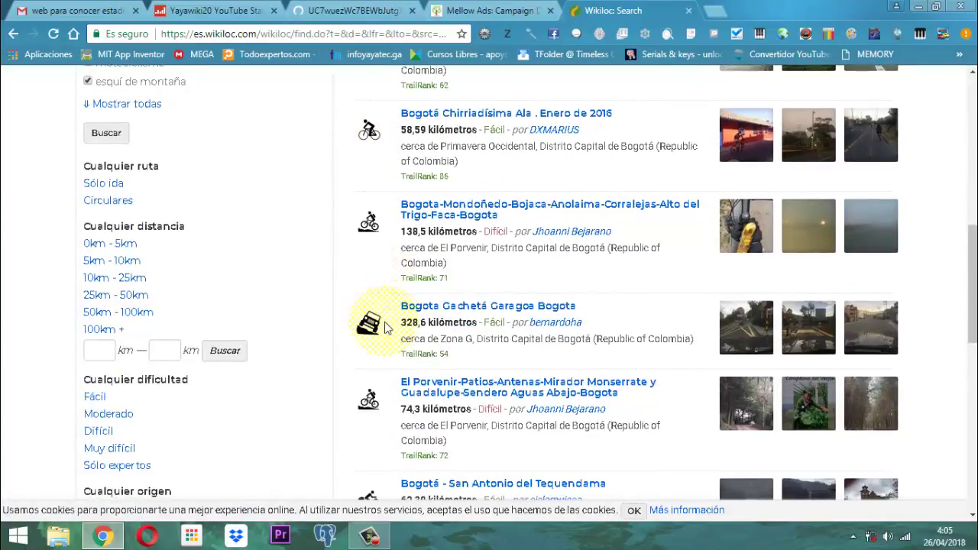
scroll(374, 259, down, 1)
scroll(380, 264, down, 5)
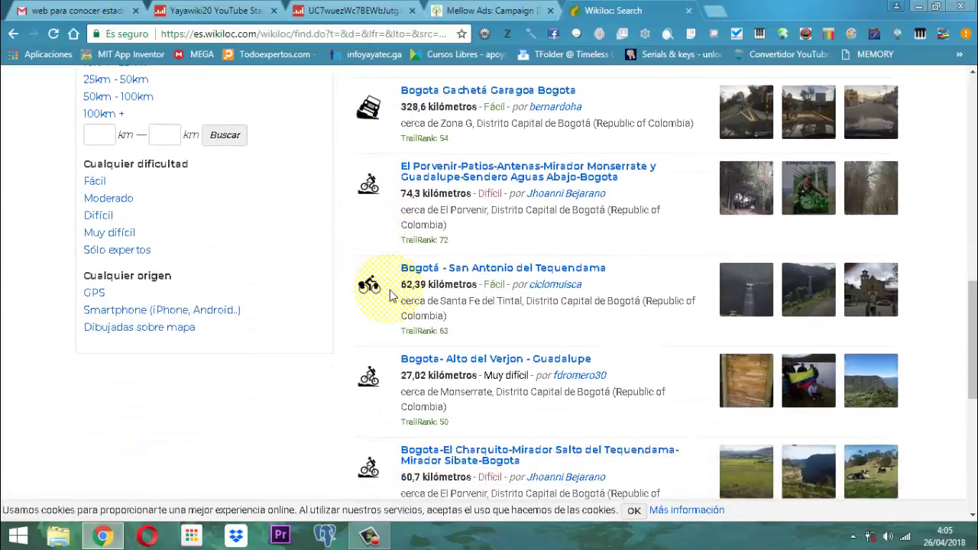
scroll(434, 286, up, 1)
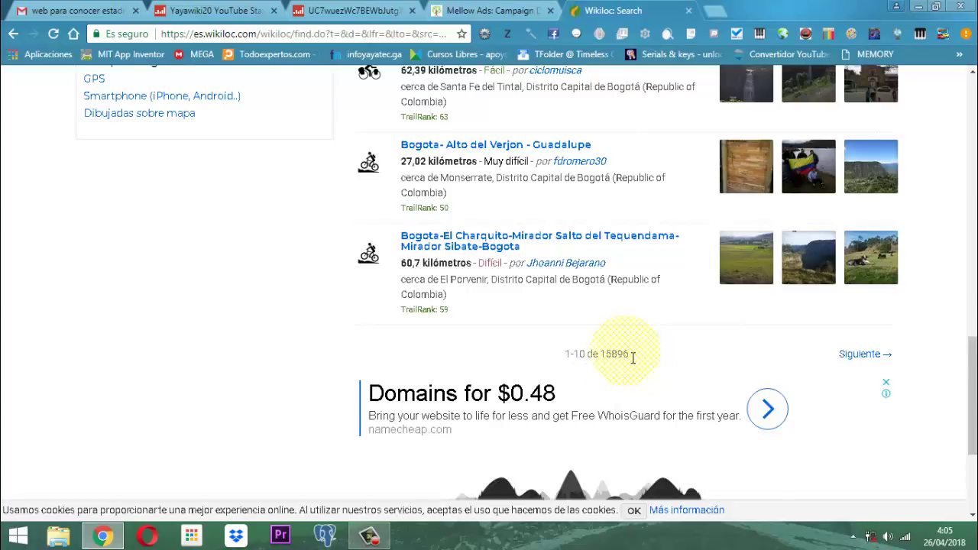
scroll(634, 355, up, 10)
scroll(624, 343, up, 2)
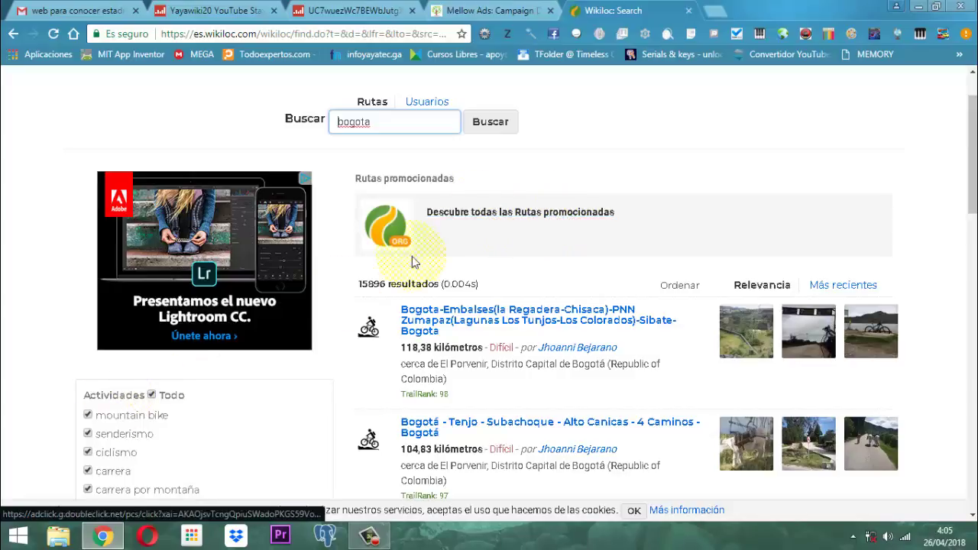
- Browse the promoted-routes page's organisation cards, such as Cycling Creta and IMBA España
click(567, 216)
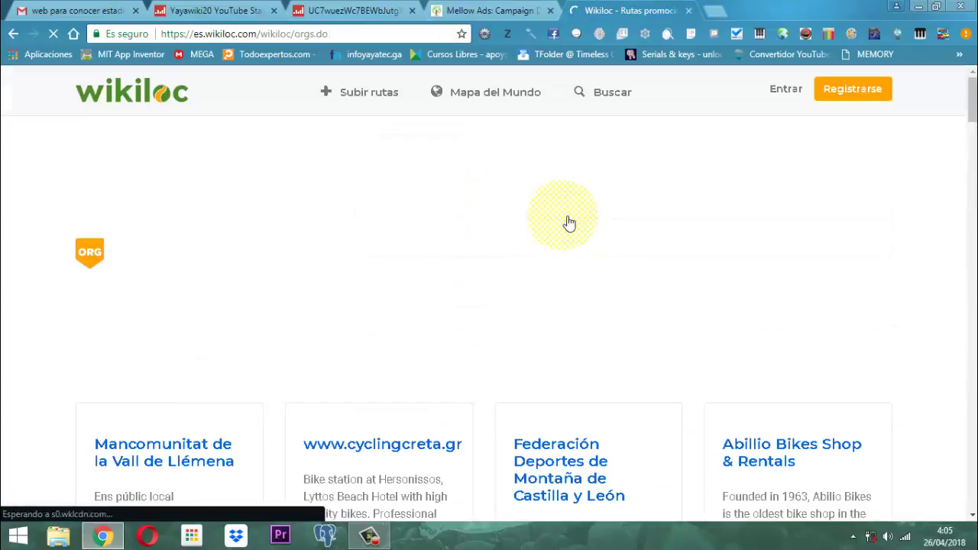
scroll(447, 284, down, 3)
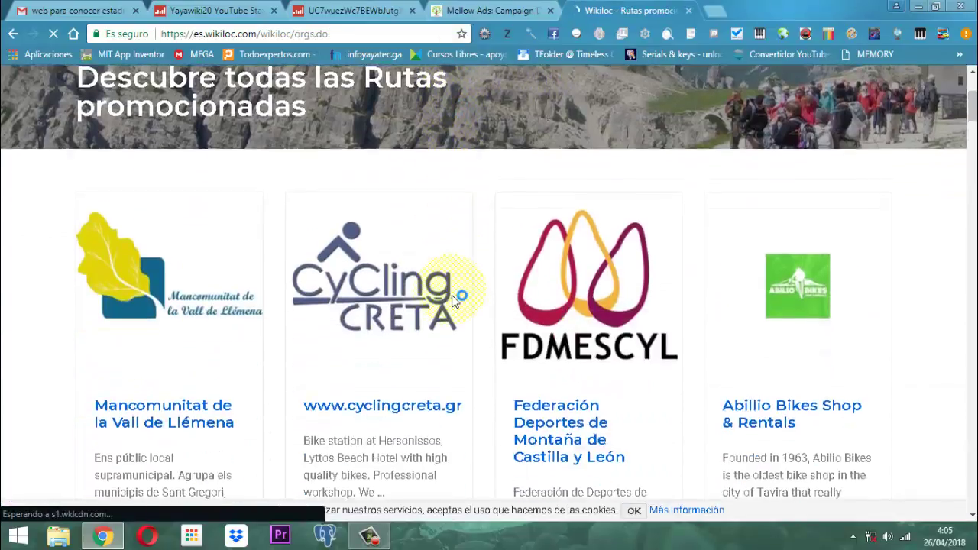
scroll(450, 290, down, 5)
scroll(450, 294, down, 13)
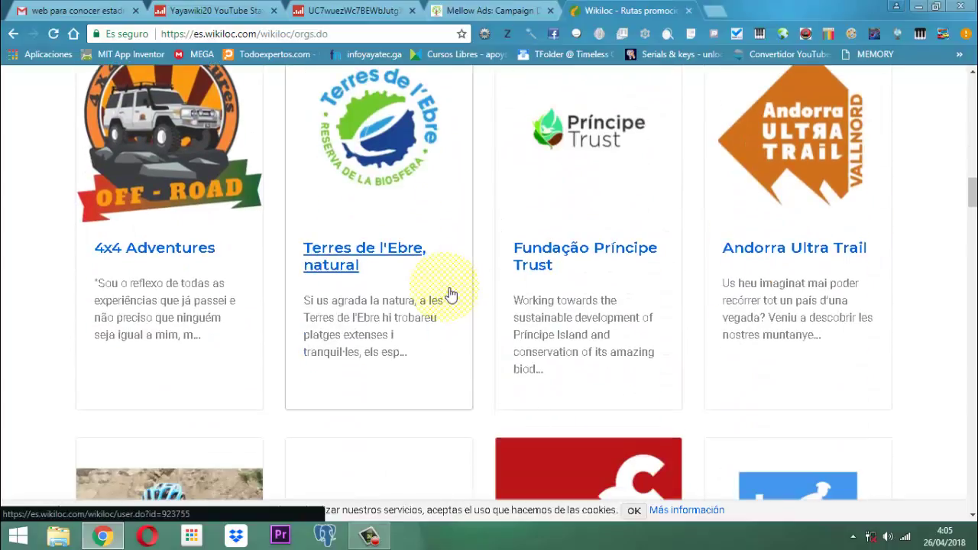
scroll(450, 294, down, 10)
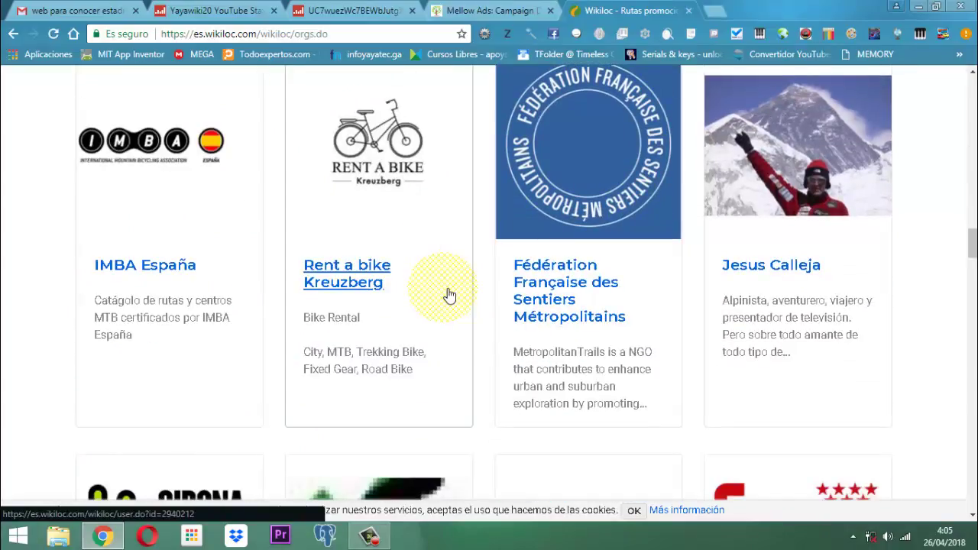
scroll(450, 298, down, 3)
scroll(451, 298, up, 20)
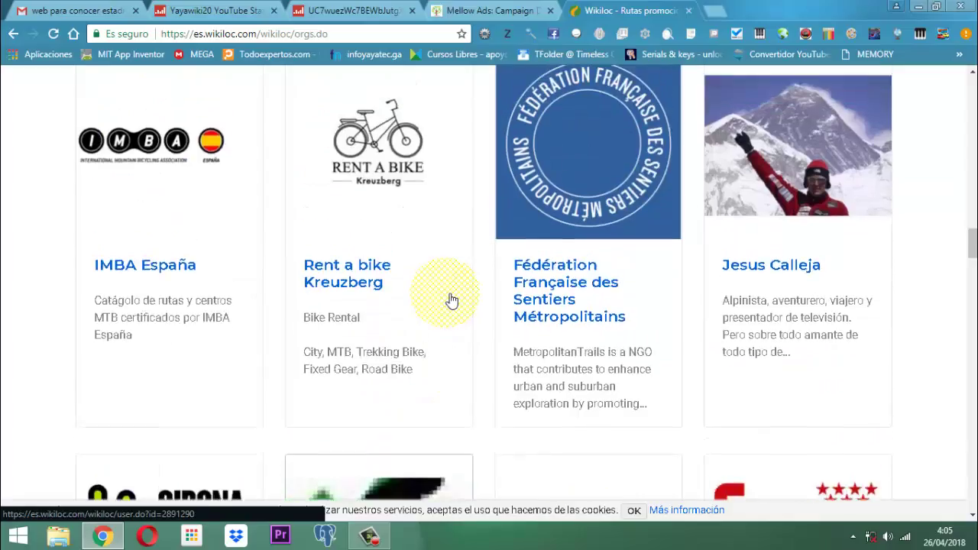
scroll(451, 281, up, 10)
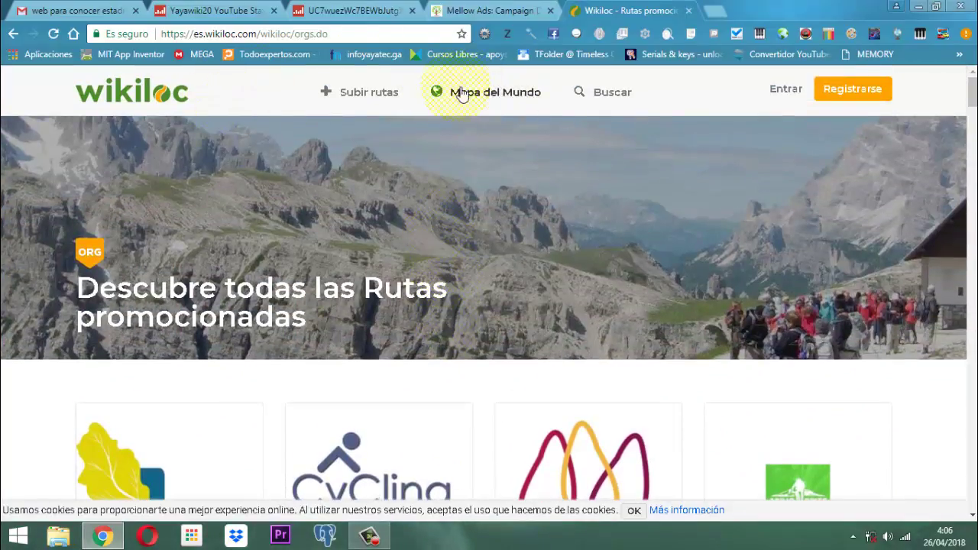
- Search routes for 'valvanera' and scroll through the 928 results
click(628, 97)
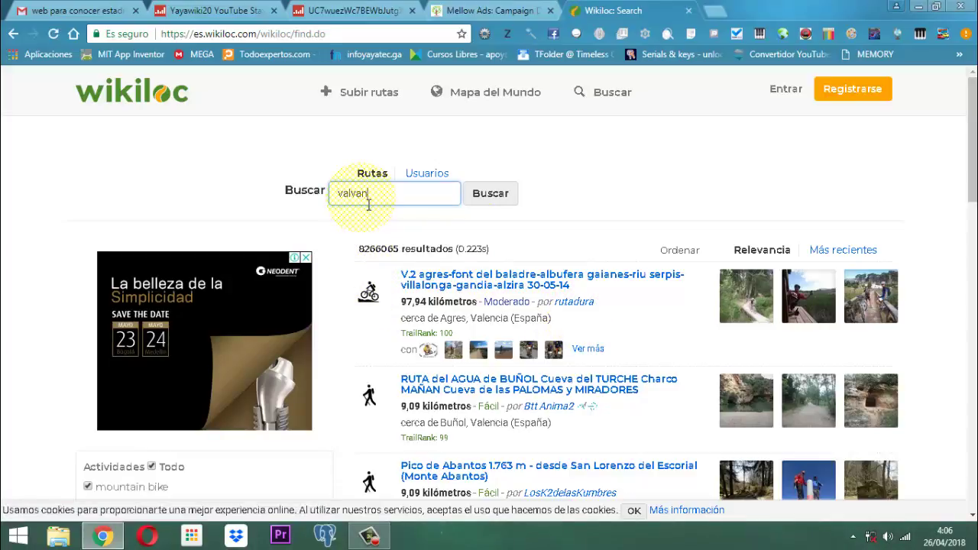
key(Return)
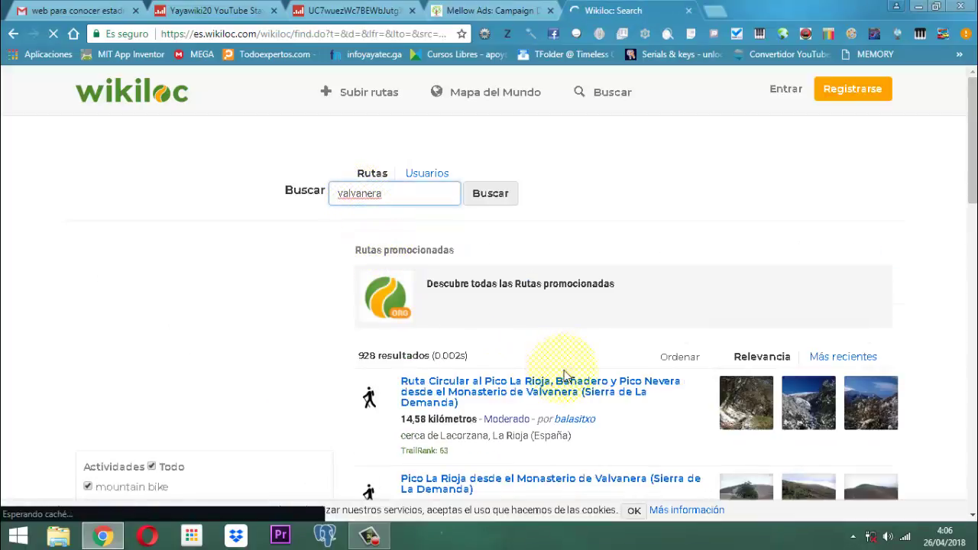
scroll(581, 363, down, 1)
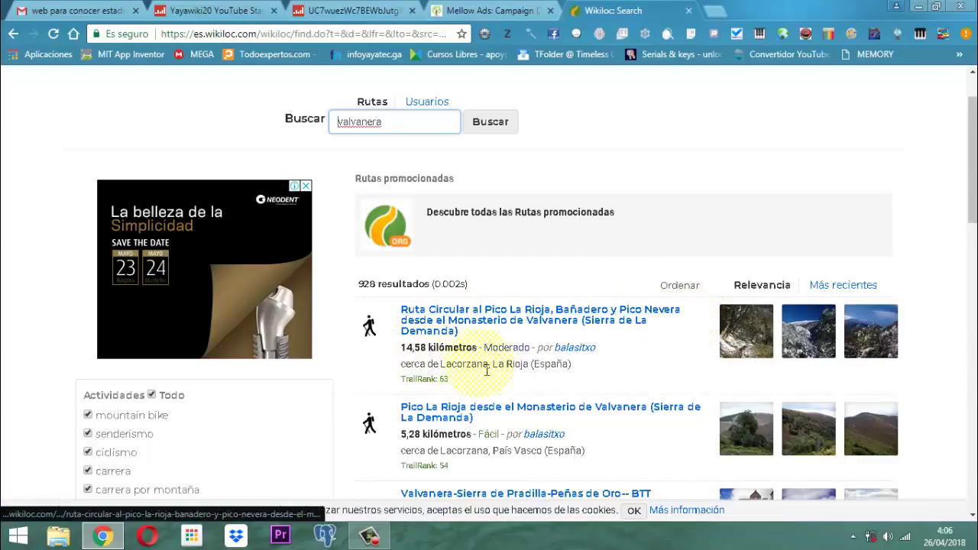
scroll(601, 357, down, 5)
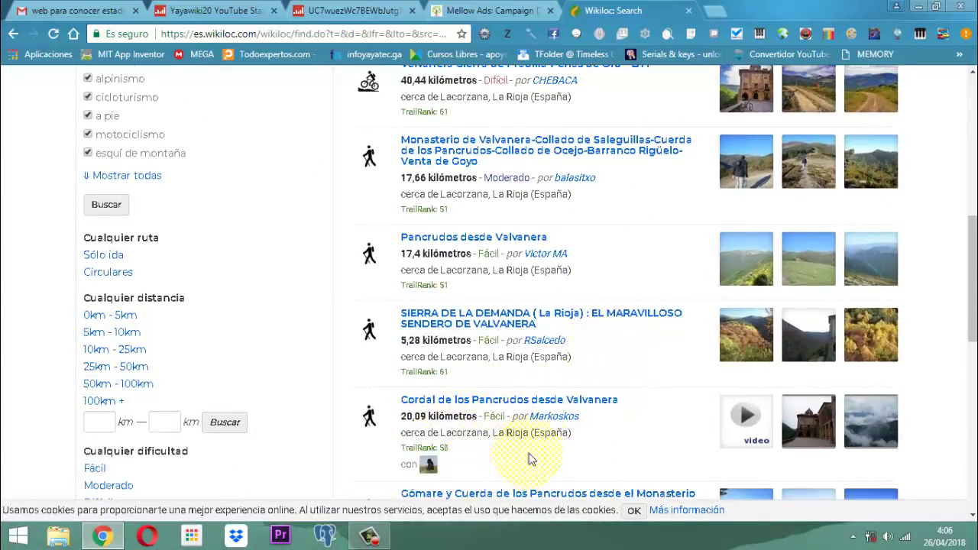
scroll(539, 349, up, 7)
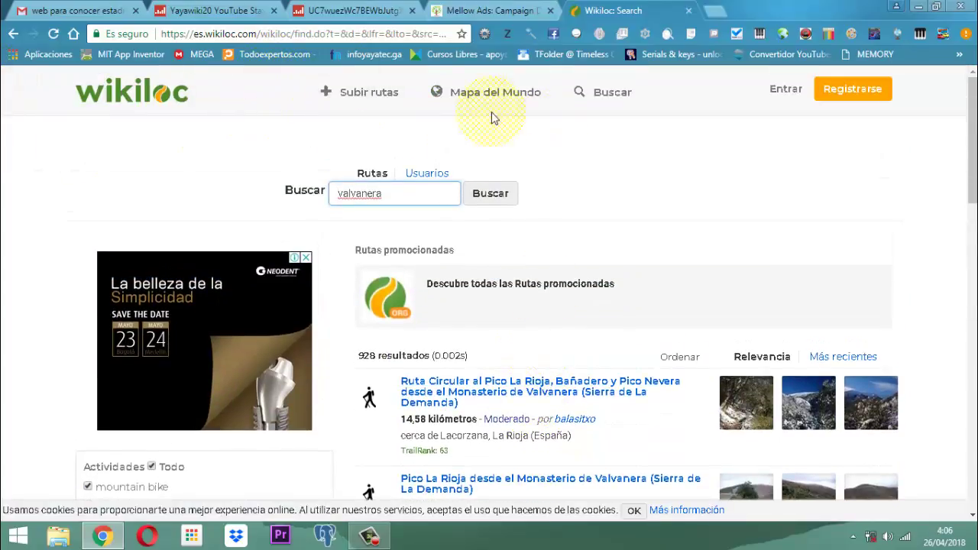
- Search routes for 'bogota colombia' and scroll down to the Santuario de Montserrate result
click(612, 95)
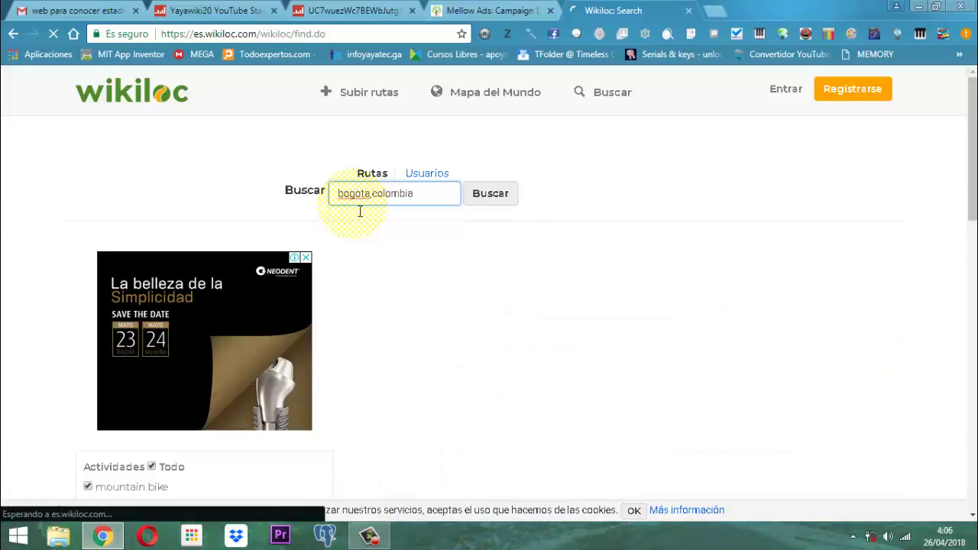
key(Return)
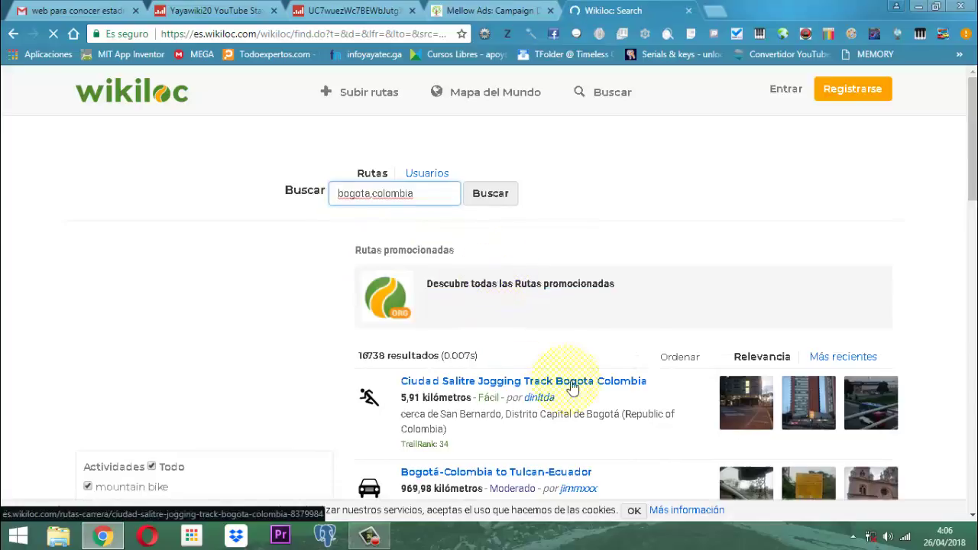
scroll(593, 371, down, 1)
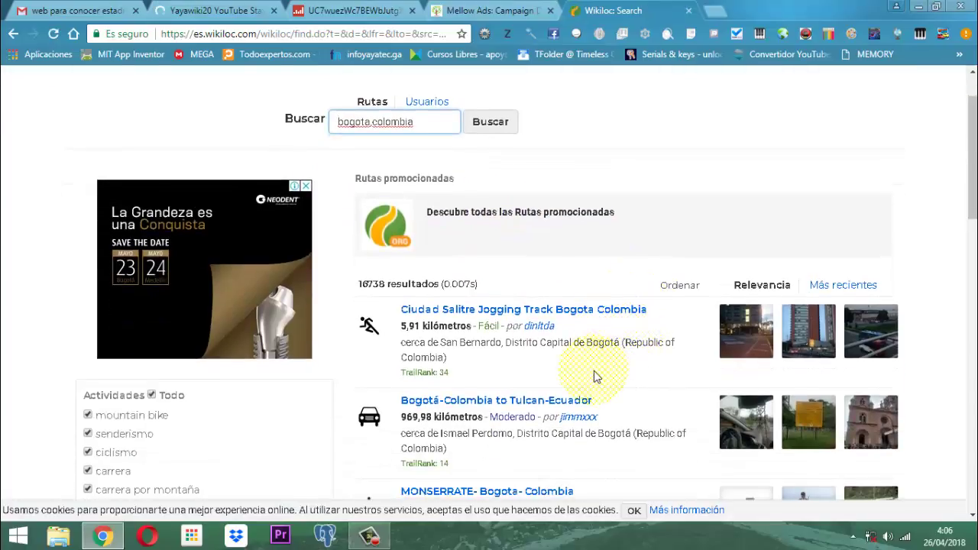
scroll(587, 350, down, 2)
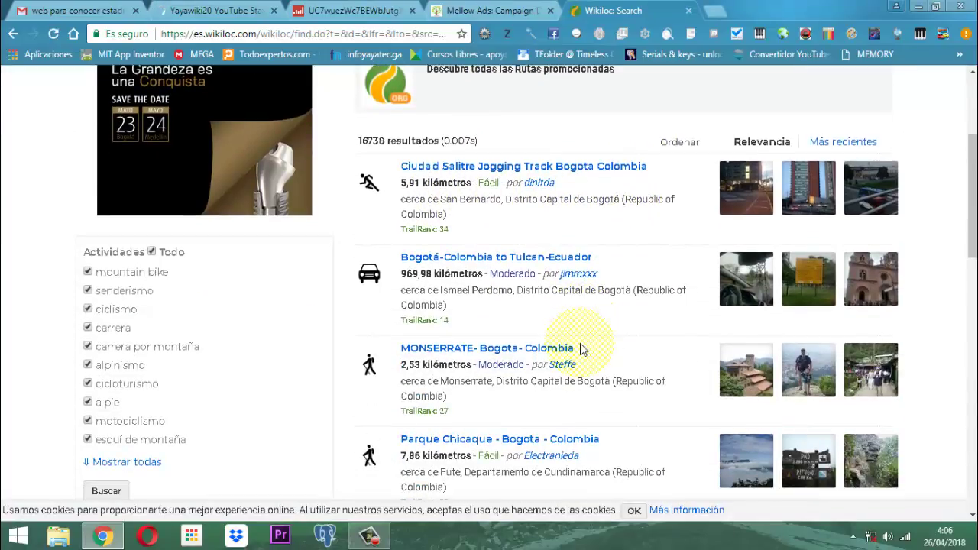
scroll(582, 348, down, 1)
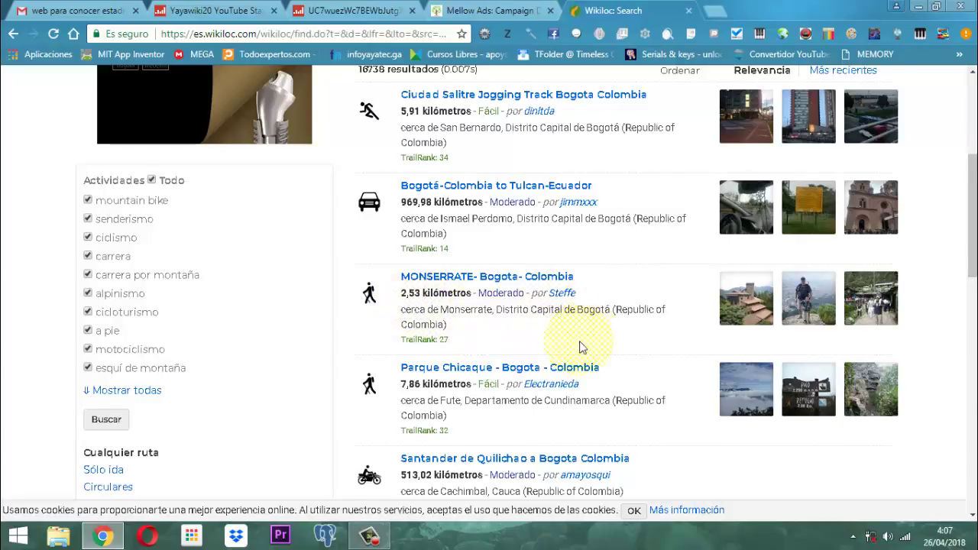
scroll(550, 314, down, 2)
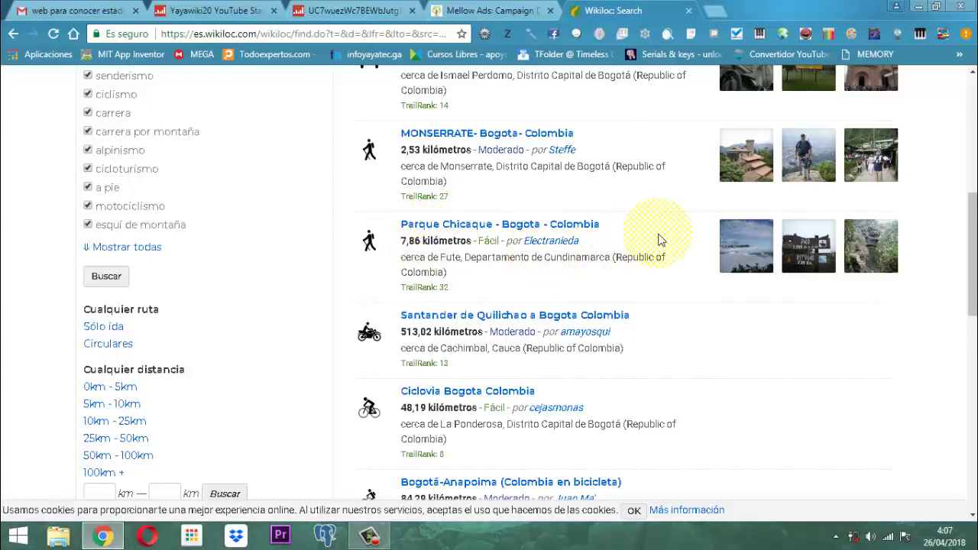
scroll(651, 275, down, 3)
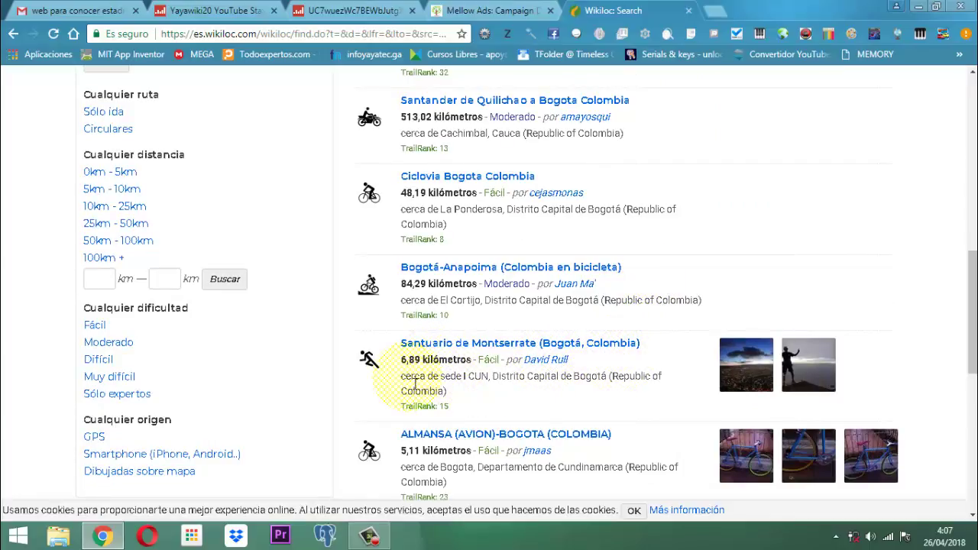
scroll(458, 378, down, 1)
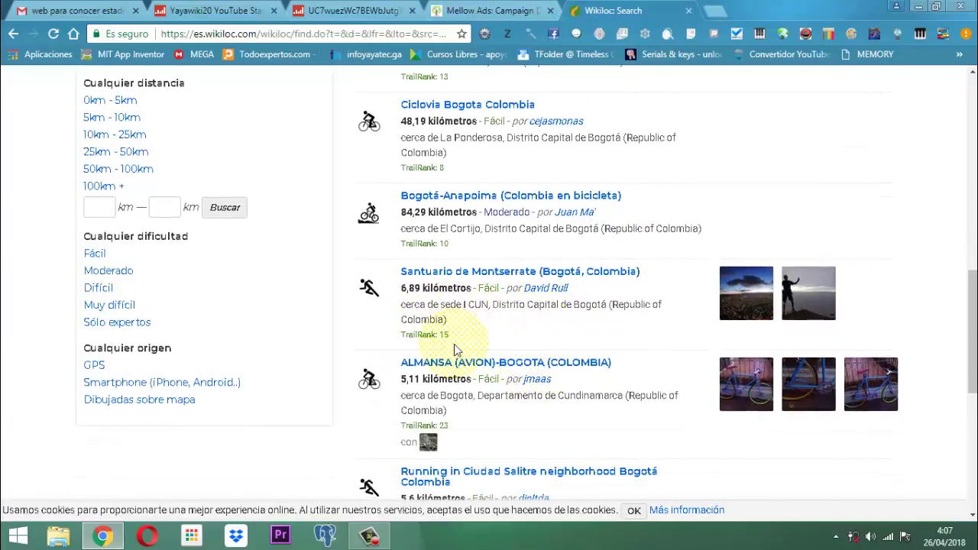
- Open the Santuario de Montserrate route and review its map and stats: 6,89 km, 588 m ascent
click(487, 273)
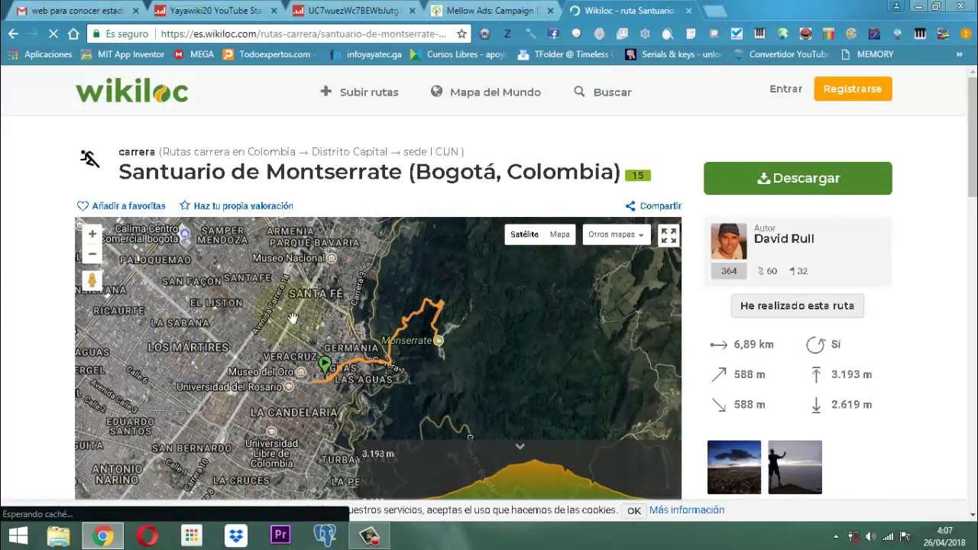
scroll(212, 325, down, 2)
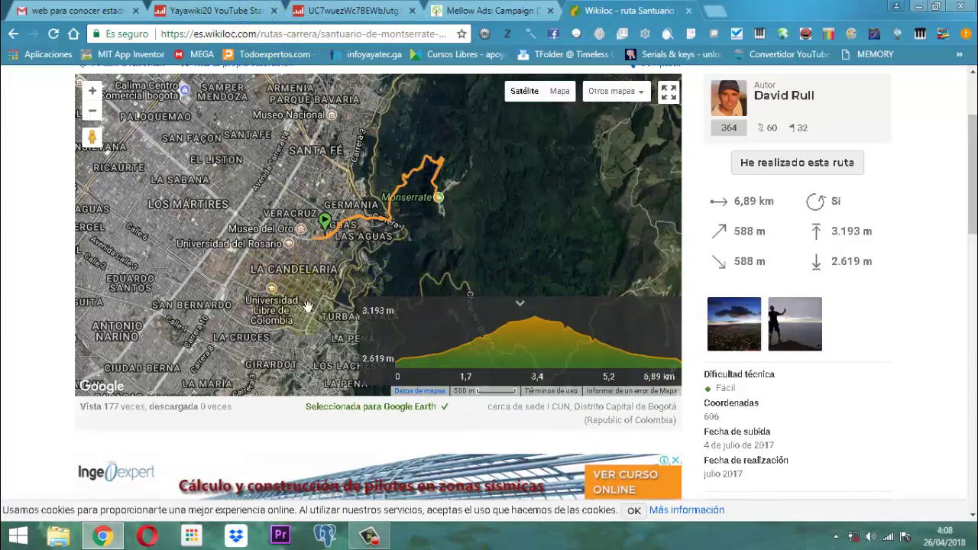
scroll(412, 273, up, 1)
scroll(412, 275, down, 1)
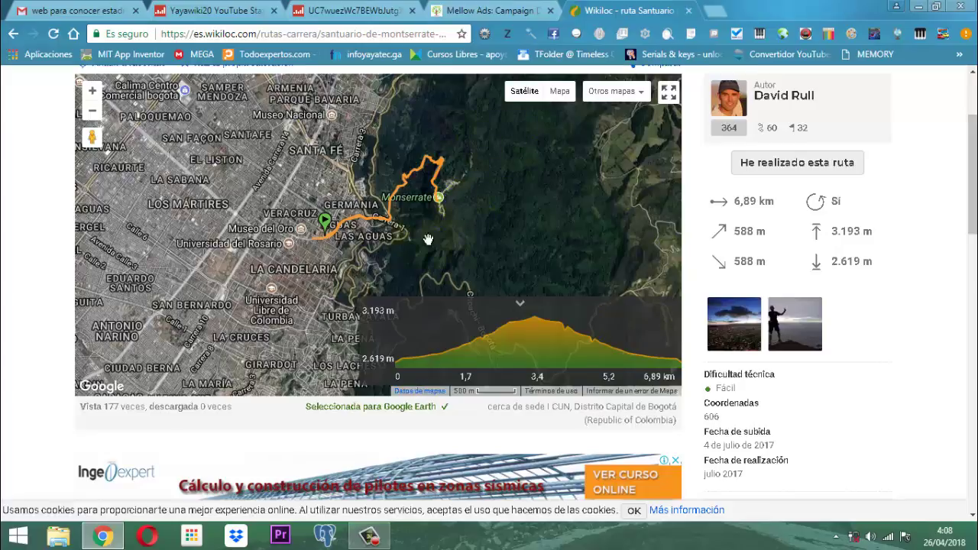
scroll(382, 230, up, 1)
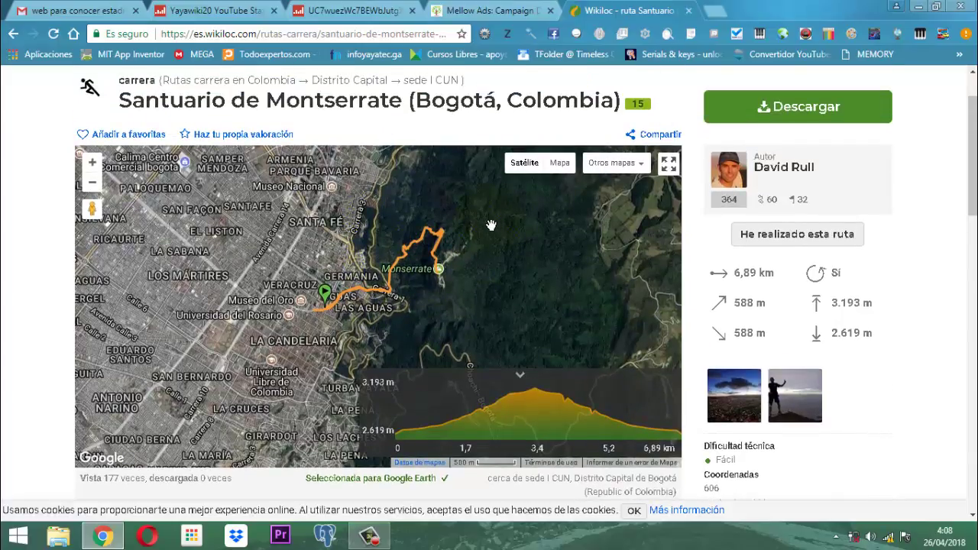
- Open the Vet Project Access database from D:\documentos 2017\software veterinarias
click(59, 538)
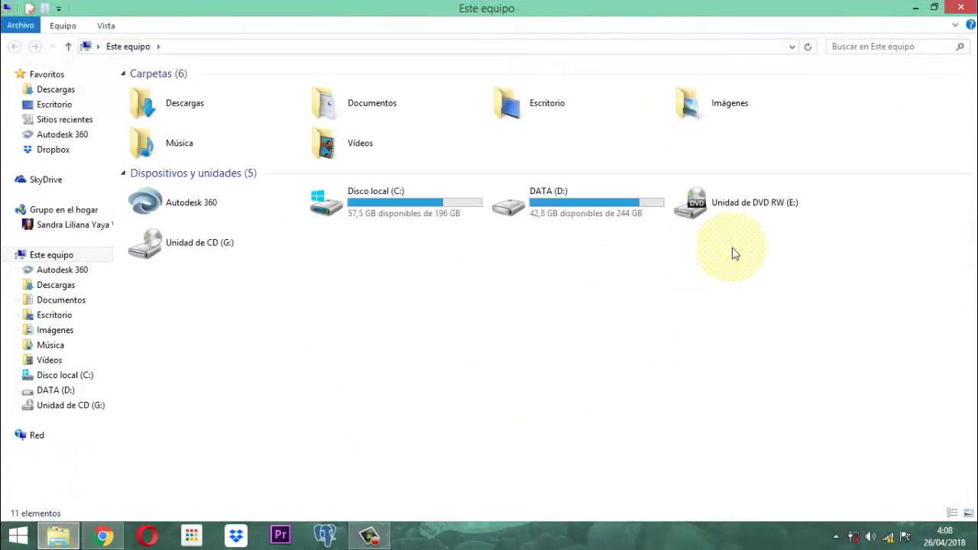
double_click(569, 197)
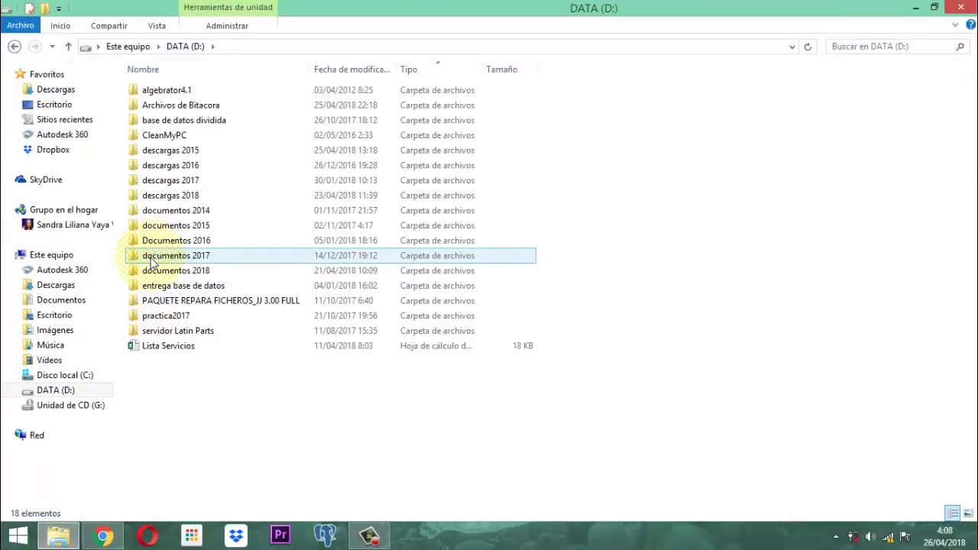
double_click(151, 262)
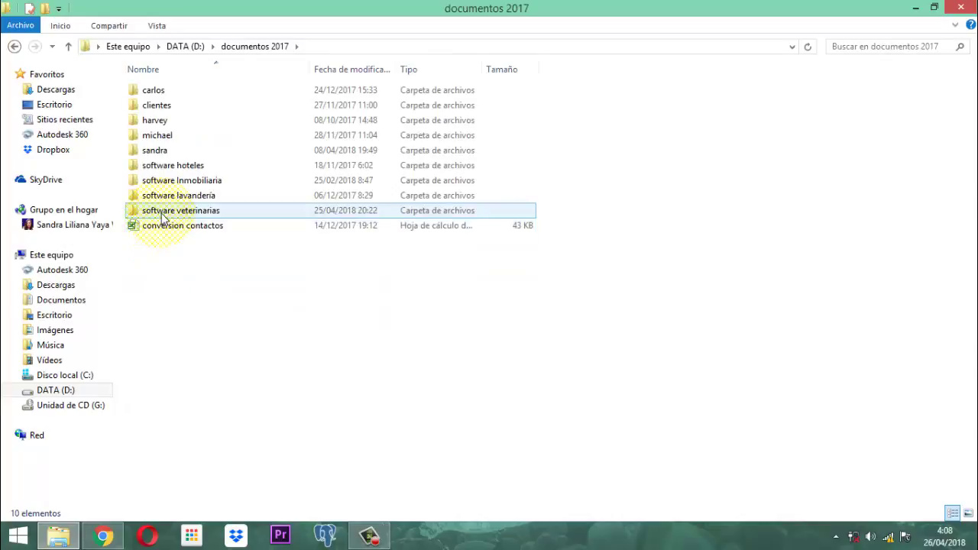
double_click(162, 213)
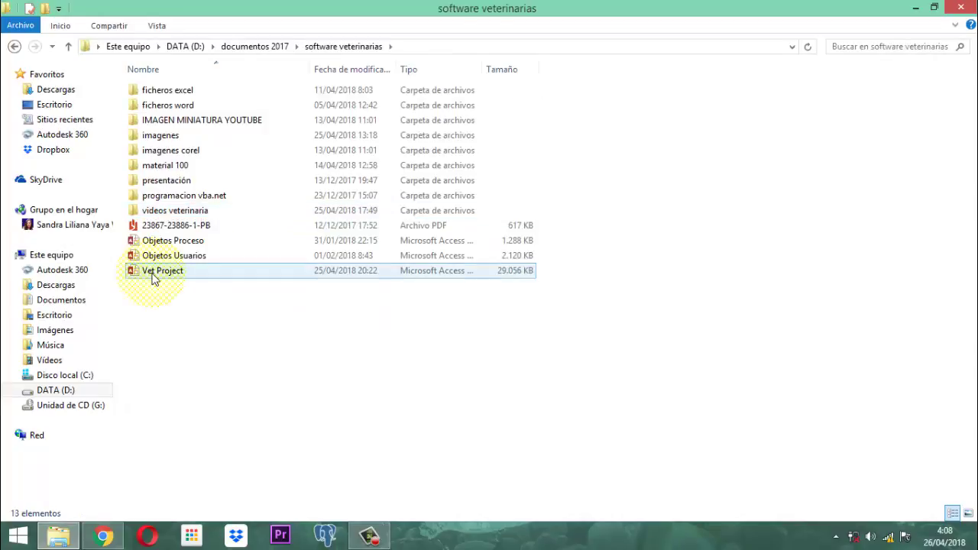
double_click(155, 272)
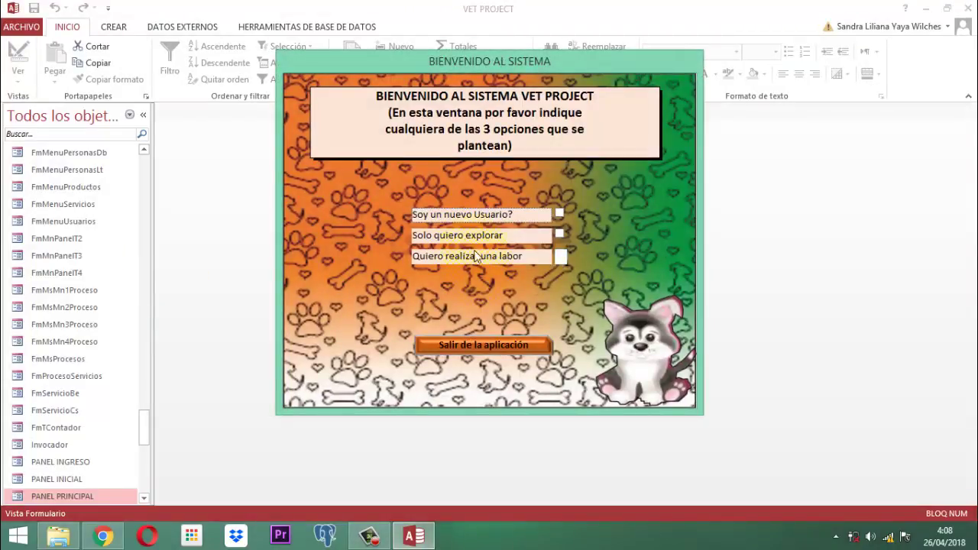
- Log into Vet Project via 'Quiero realizar una labor', choosing a user and entering its password
click(558, 254)
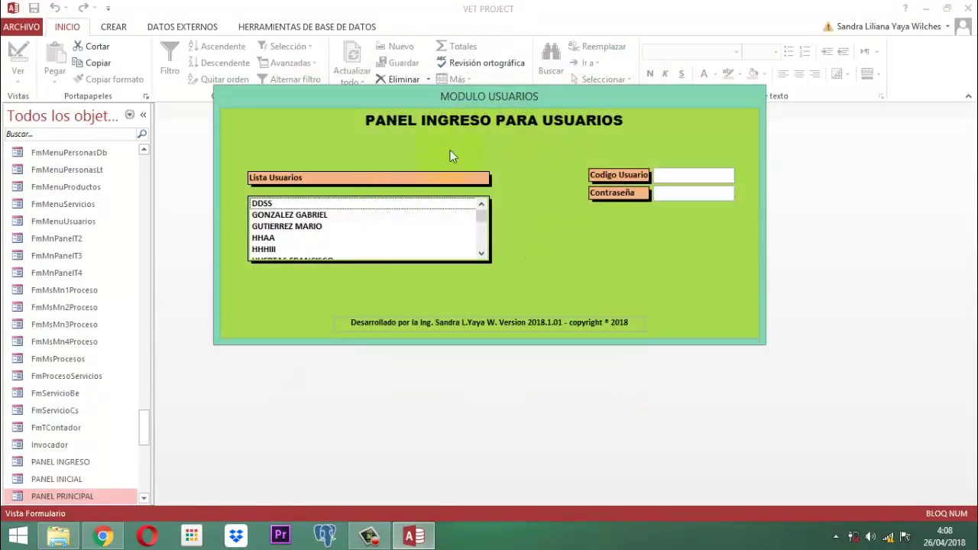
scroll(291, 220, down, 2)
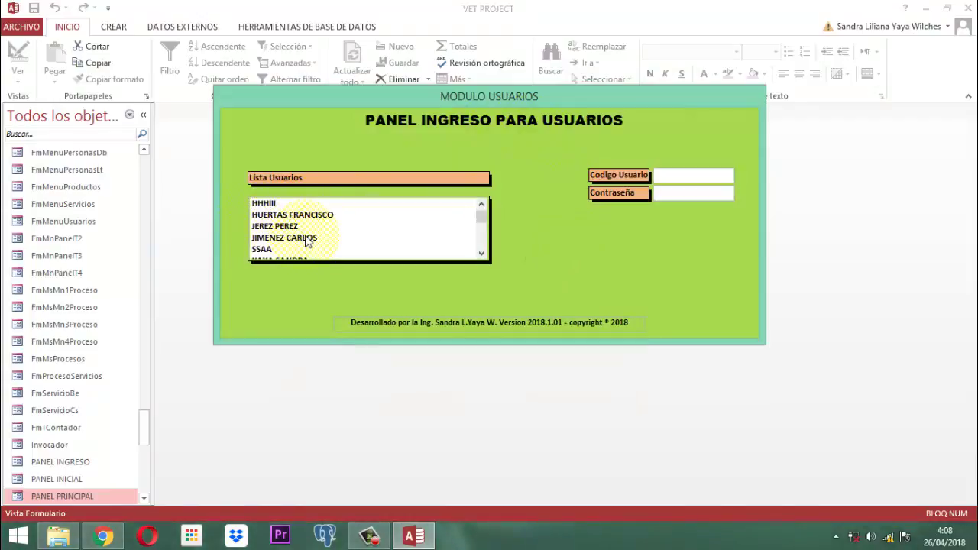
click(306, 238)
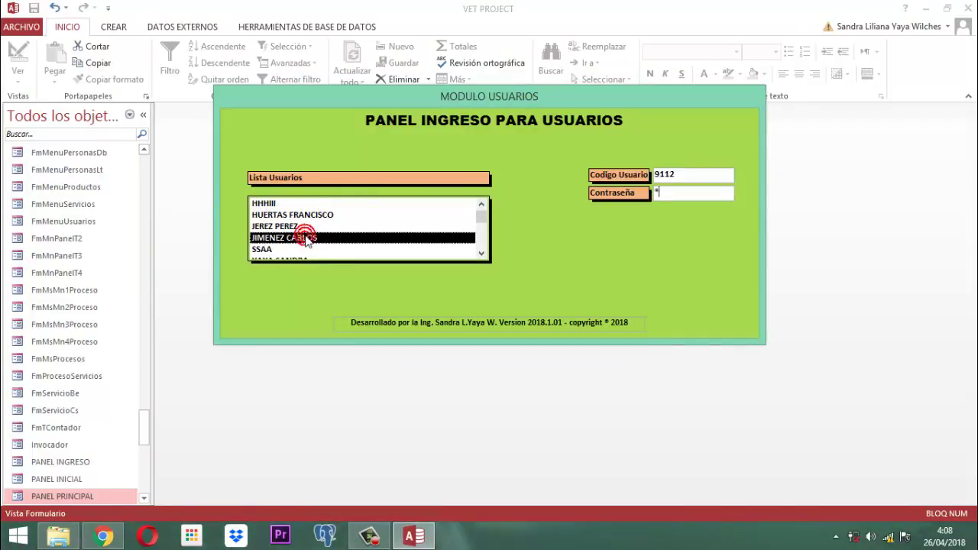
key(Return)
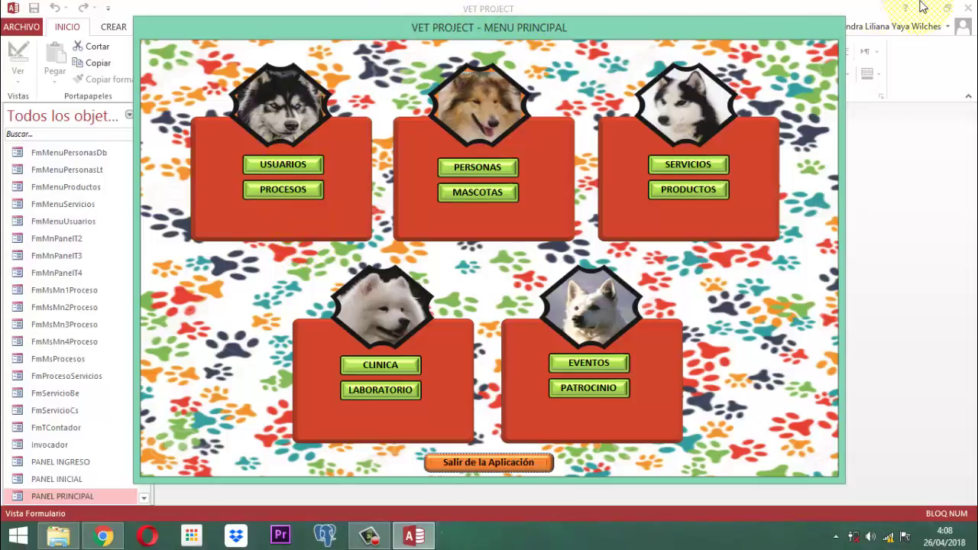
- Open SERVICIOS, glance at the Consulta list, then open the Belleza CREAR services list
click(685, 166)
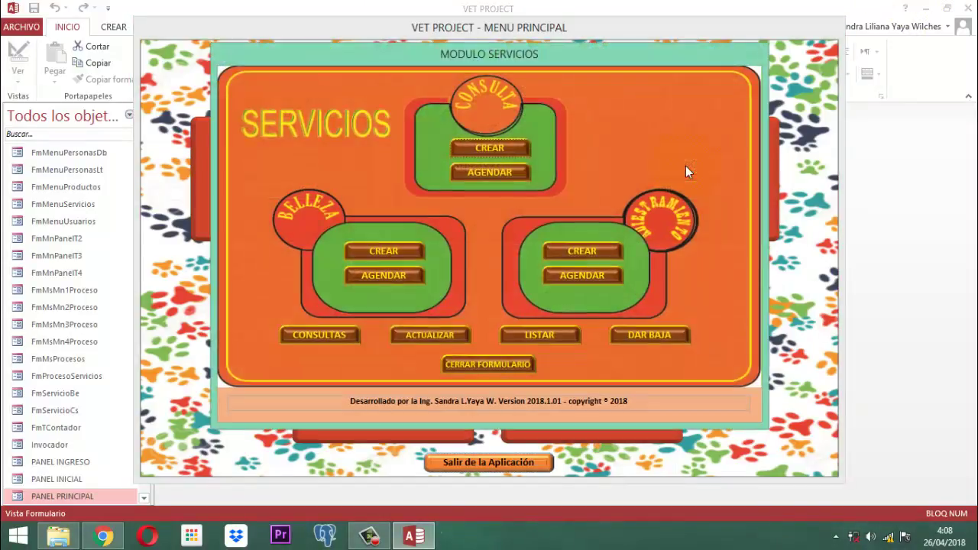
click(487, 147)
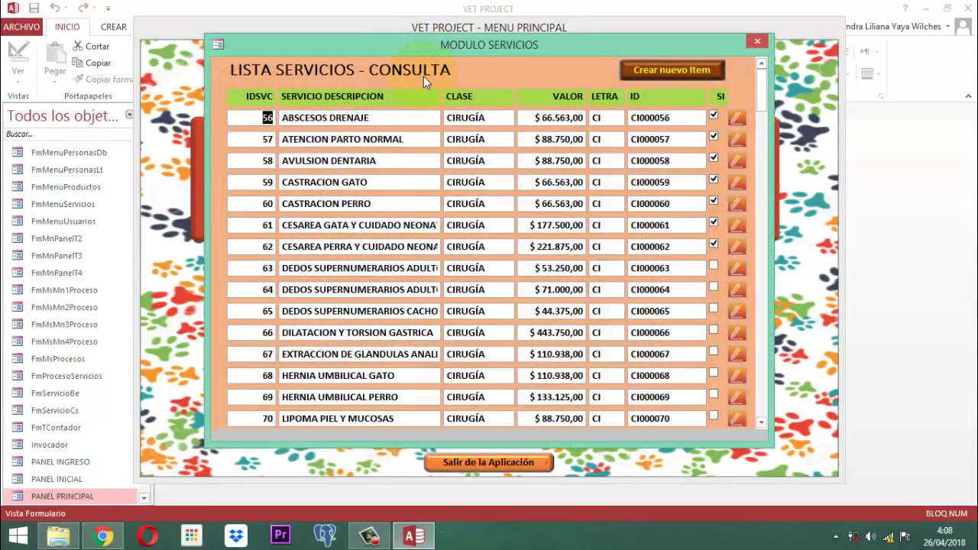
click(758, 39)
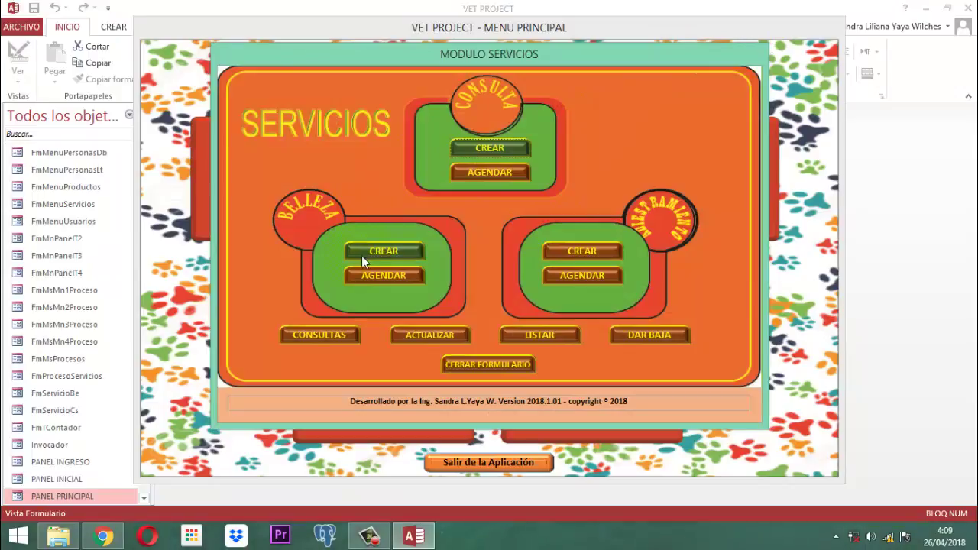
click(426, 251)
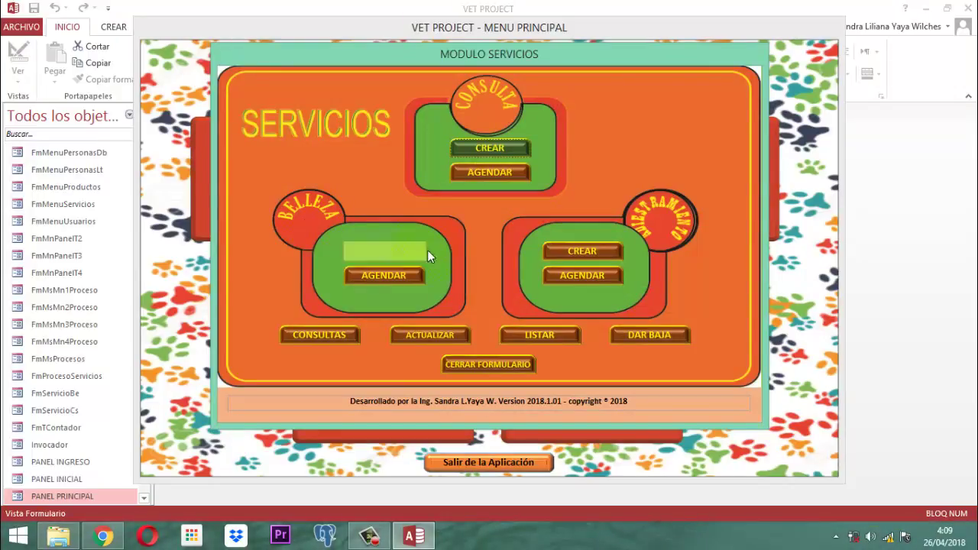
click(383, 252)
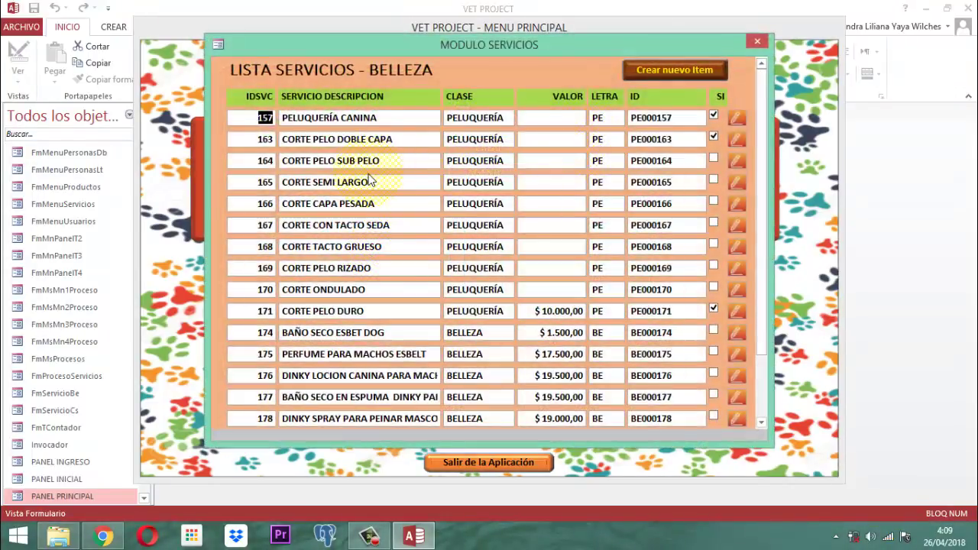
- Scroll the LISTA SERVICIOS - BELLEZA records down to entry 192, then close the list
scroll(537, 224, down, 2)
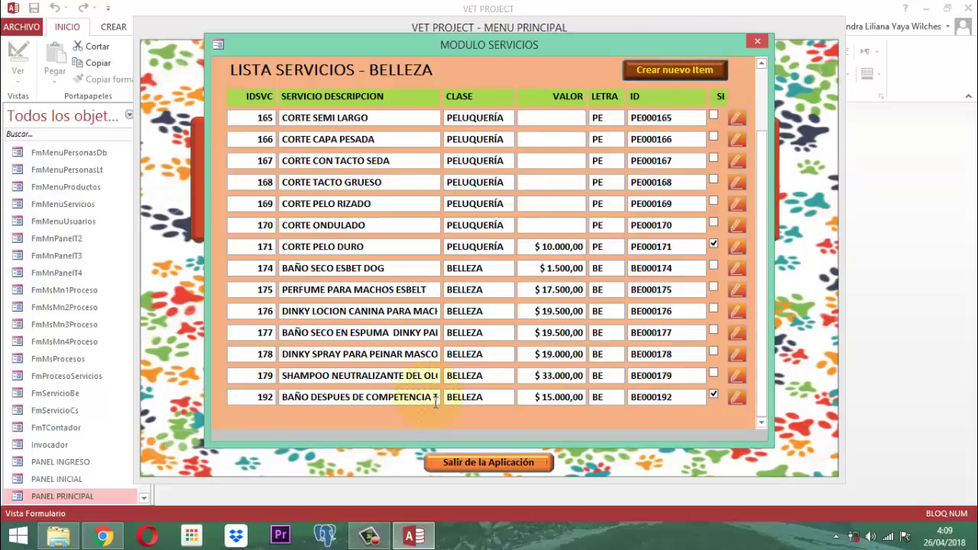
scroll(393, 246, up, 2)
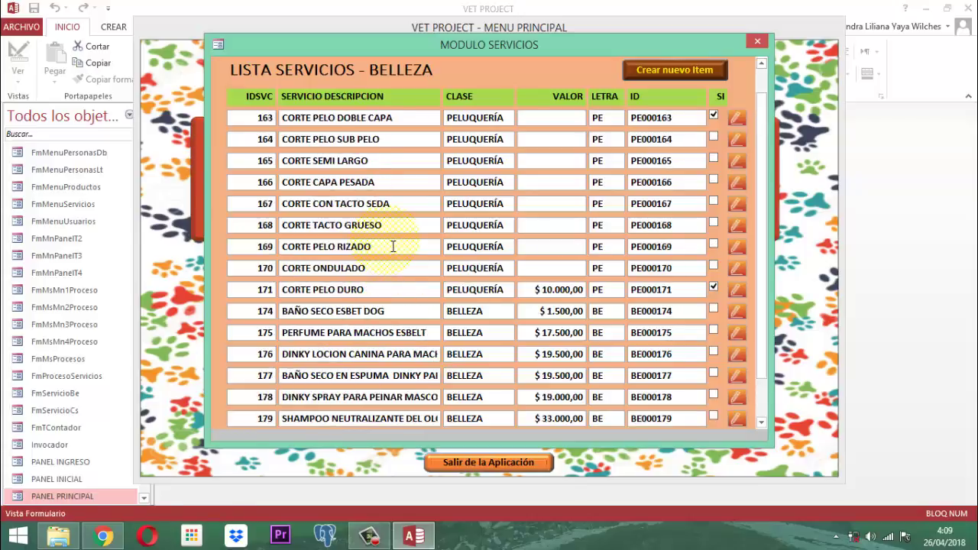
scroll(393, 245, up, 1)
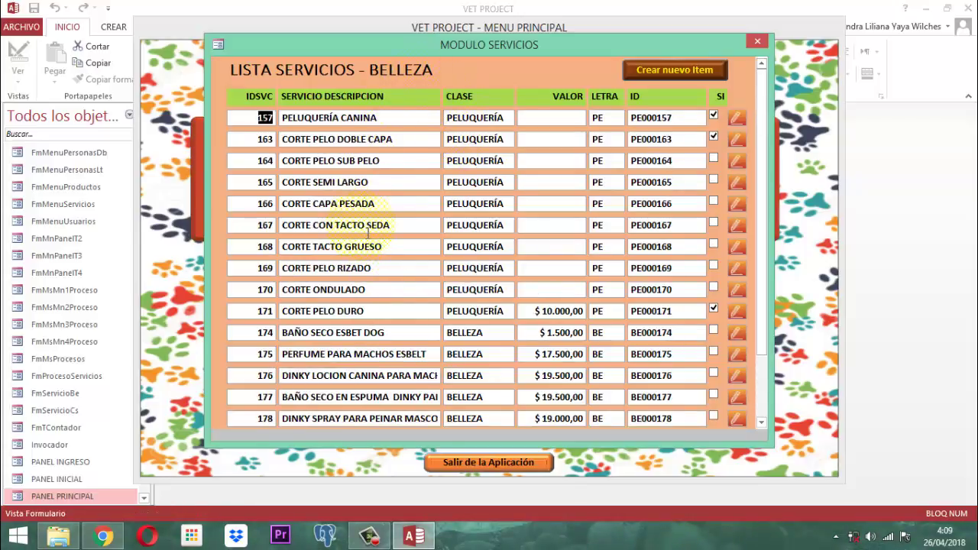
scroll(405, 348, down, 3)
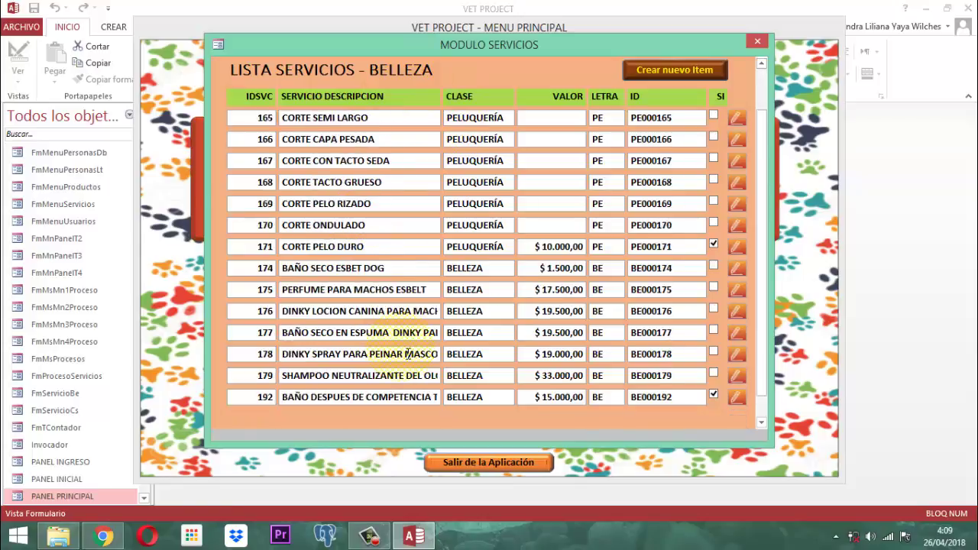
scroll(407, 353, down, 1)
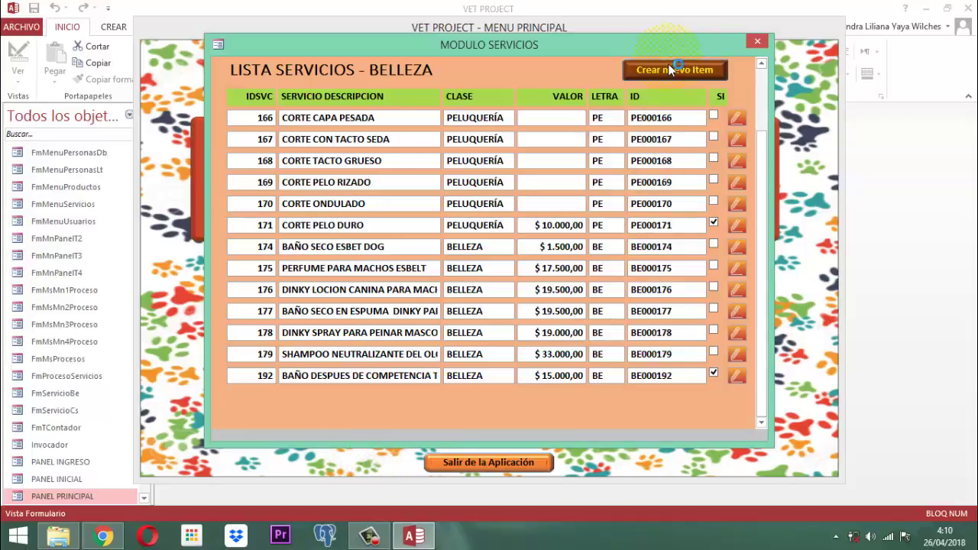
click(758, 42)
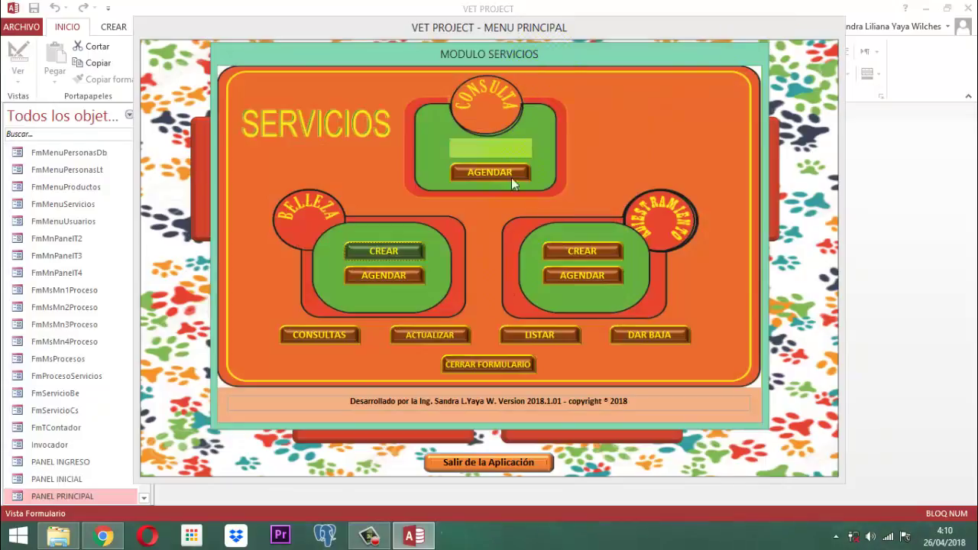
- Close the services module and main menu forms, then filter the navigation pane by 'fmser'
click(494, 362)
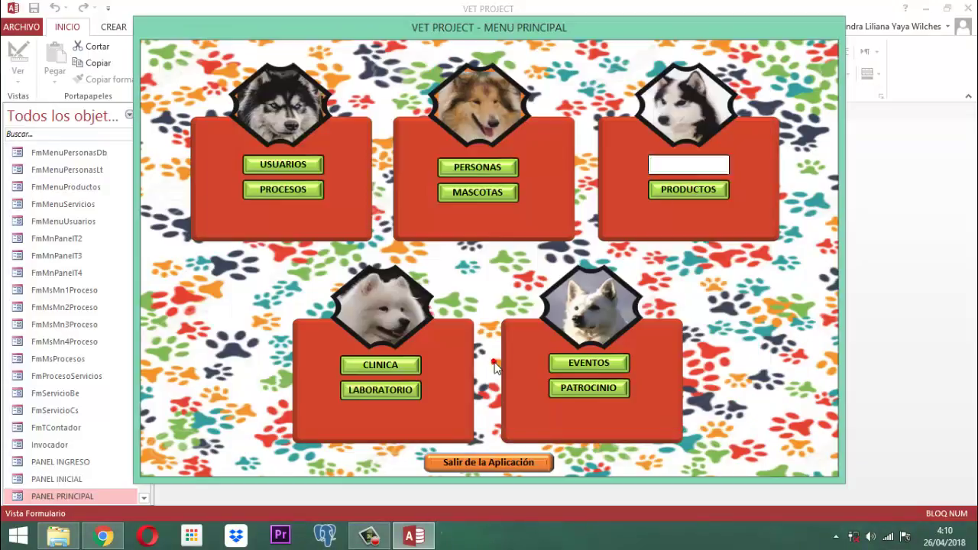
right_click(553, 32)
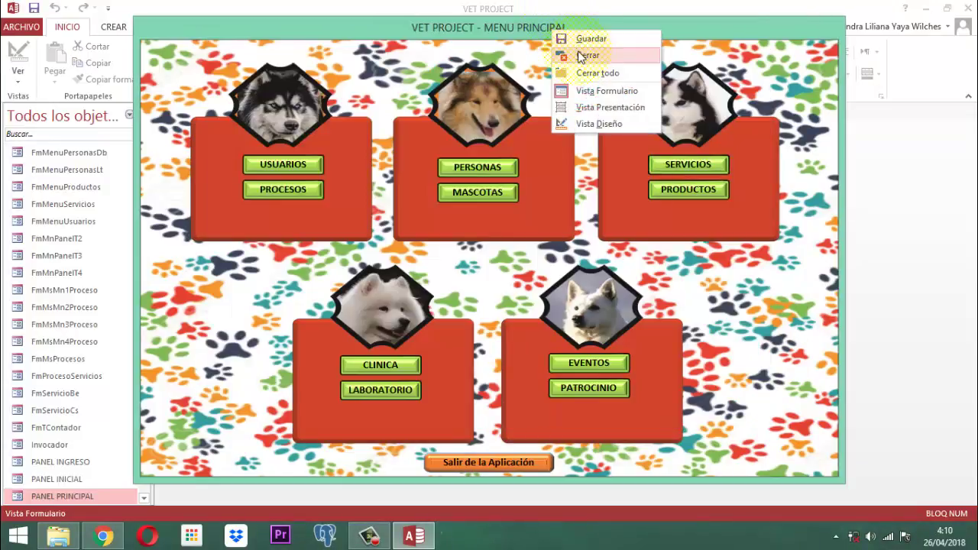
click(580, 60)
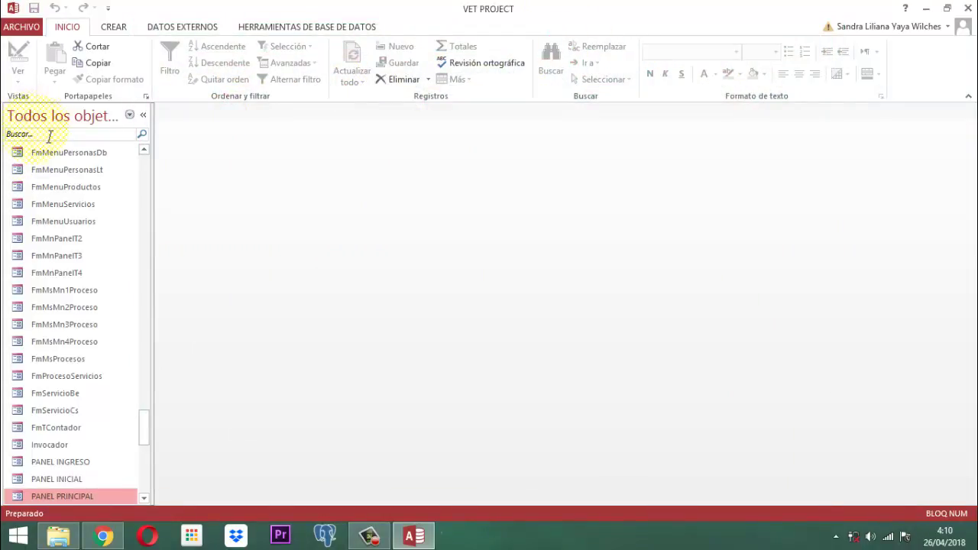
click(33, 135)
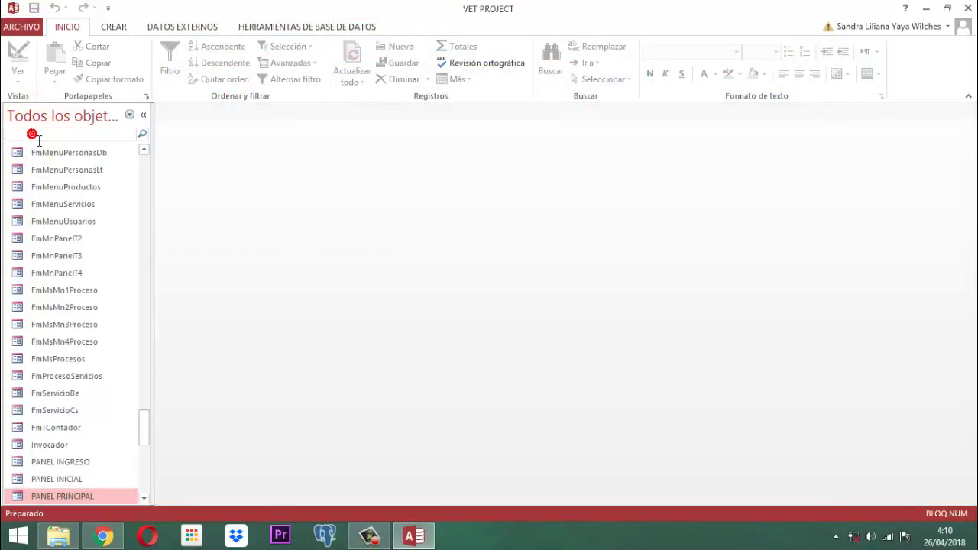
text(fmser)
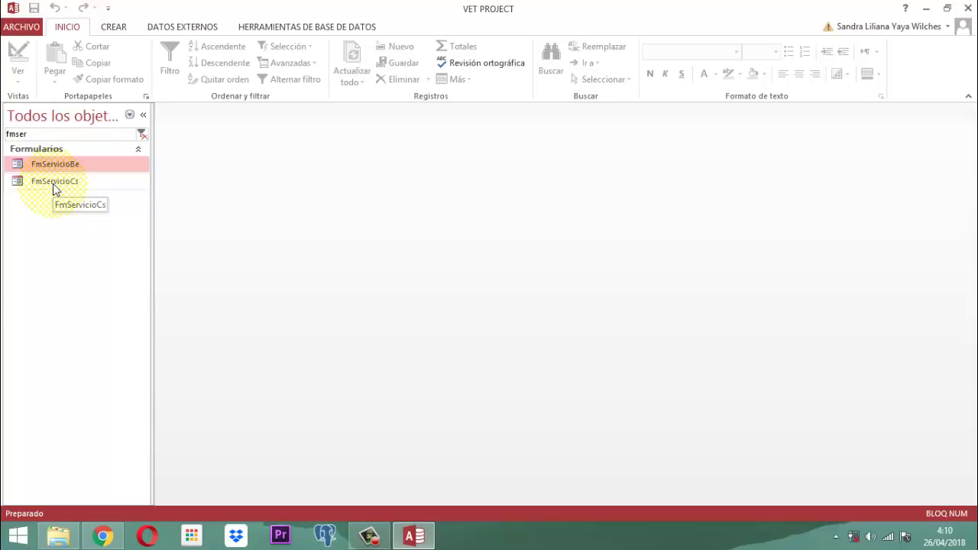
- Open the FmServicioBe form in Vista Diseño from the navigation pane
right_click(53, 183)
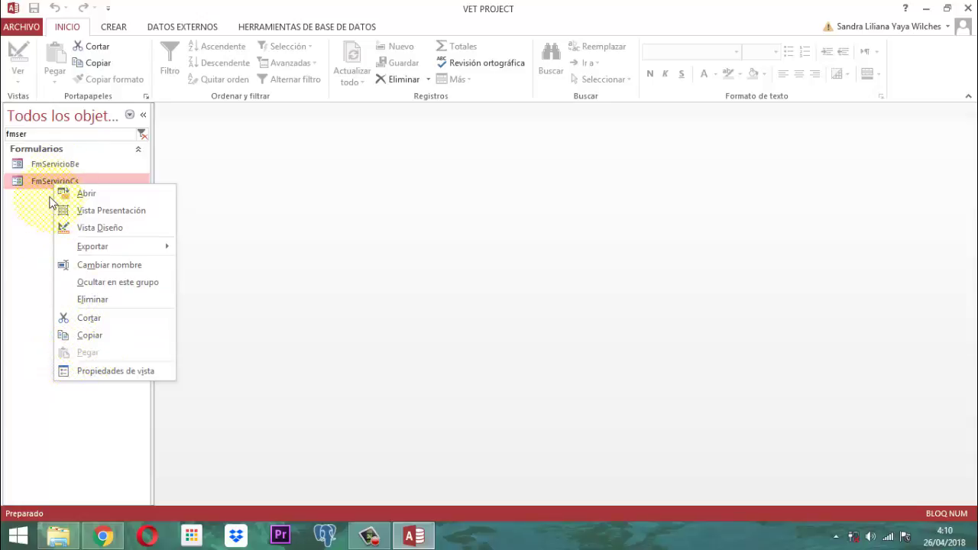
click(267, 164)
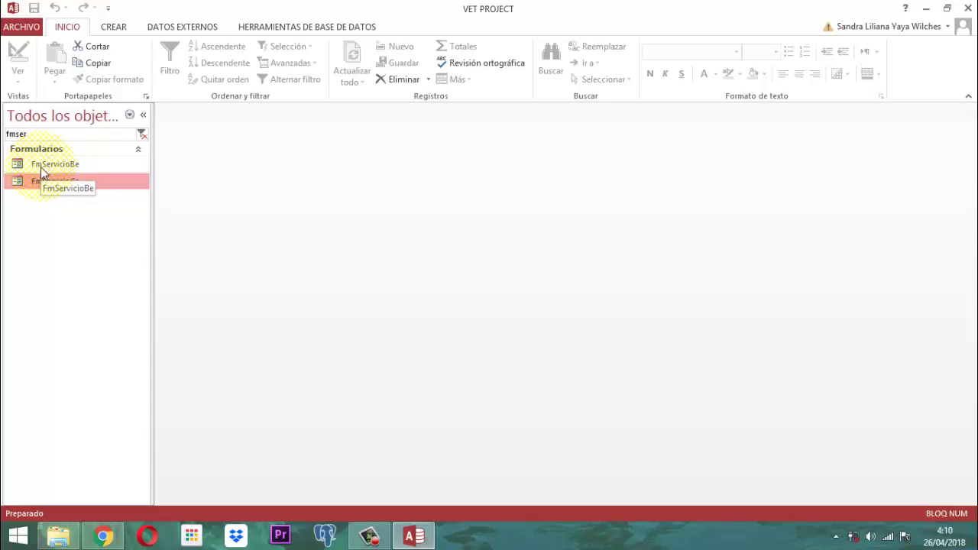
click(64, 168)
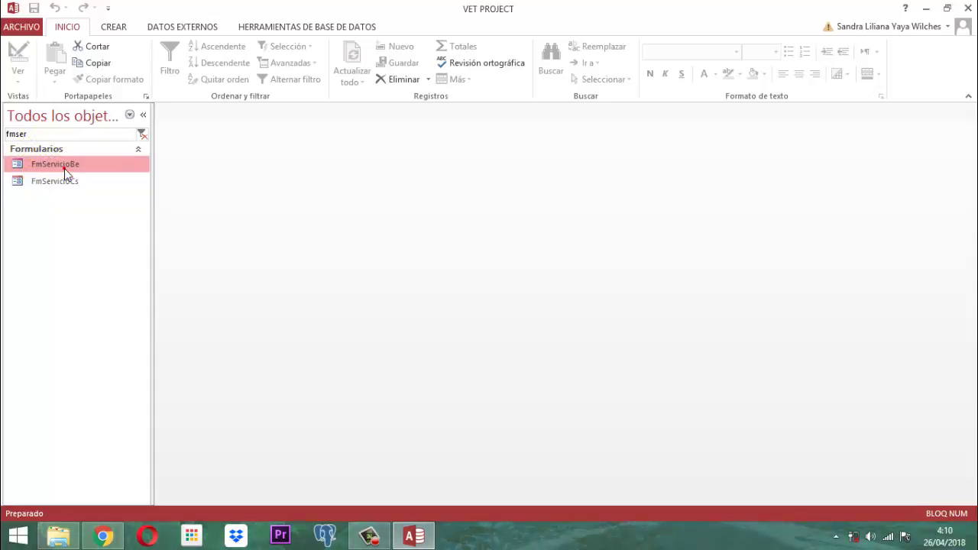
right_click(64, 169)
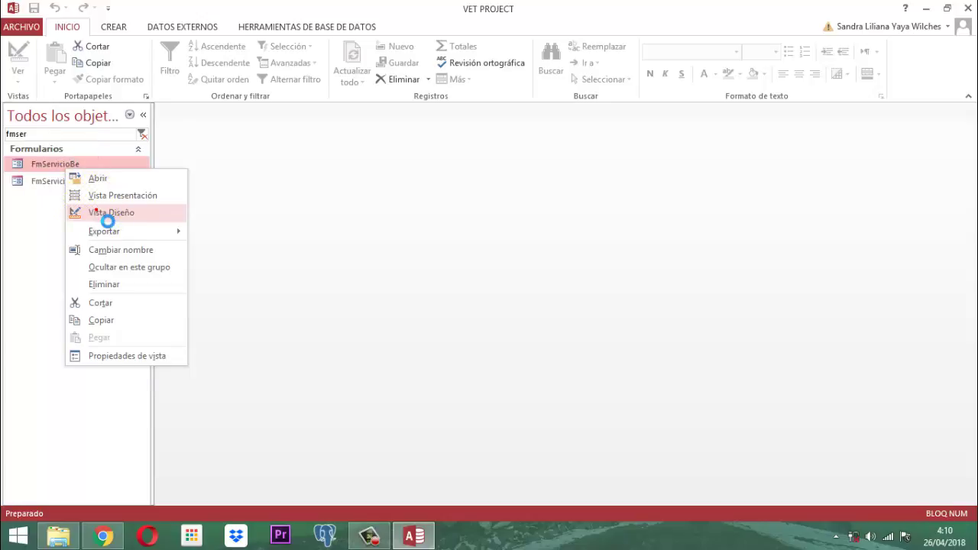
click(106, 214)
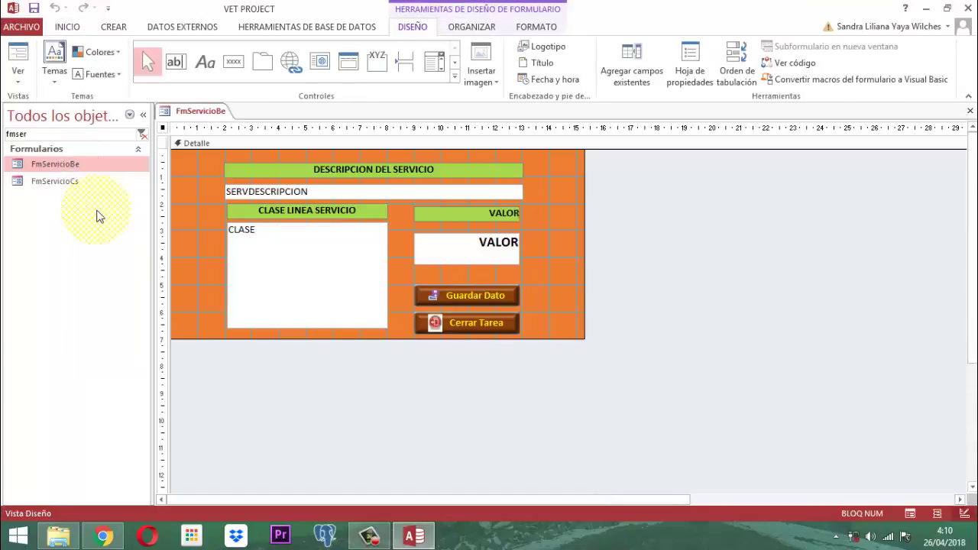
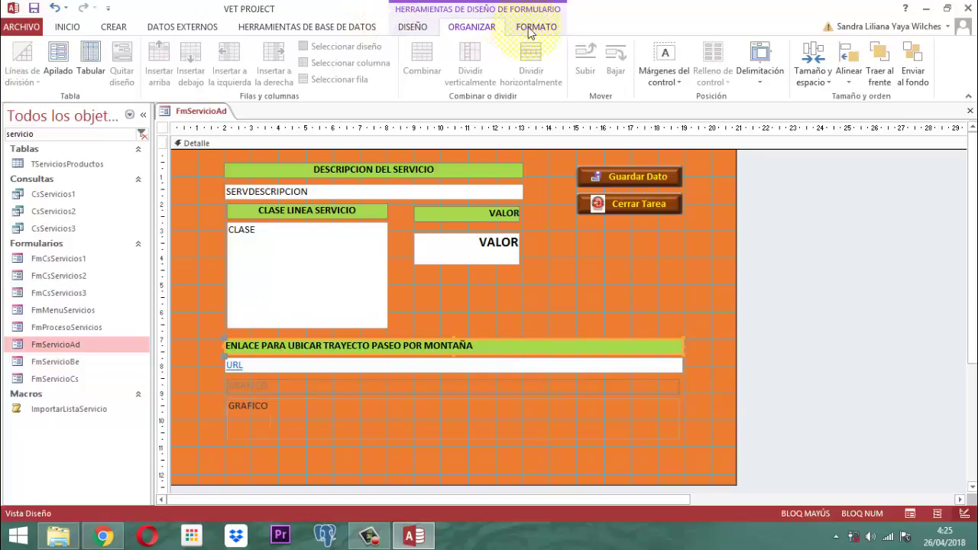
- Copy the green bold link-heading format onto the GRAFICO label
click(535, 27)
click(245, 54)
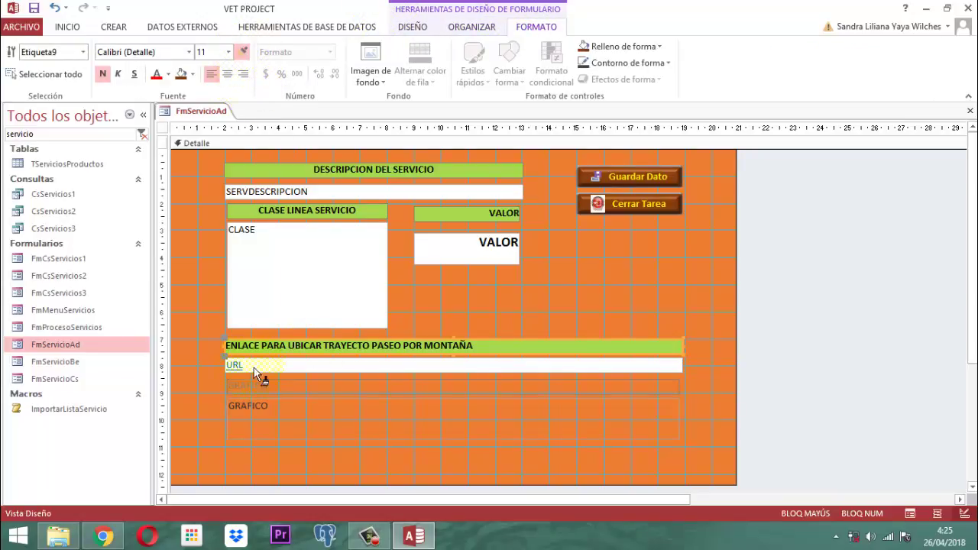
click(242, 381)
click(698, 385)
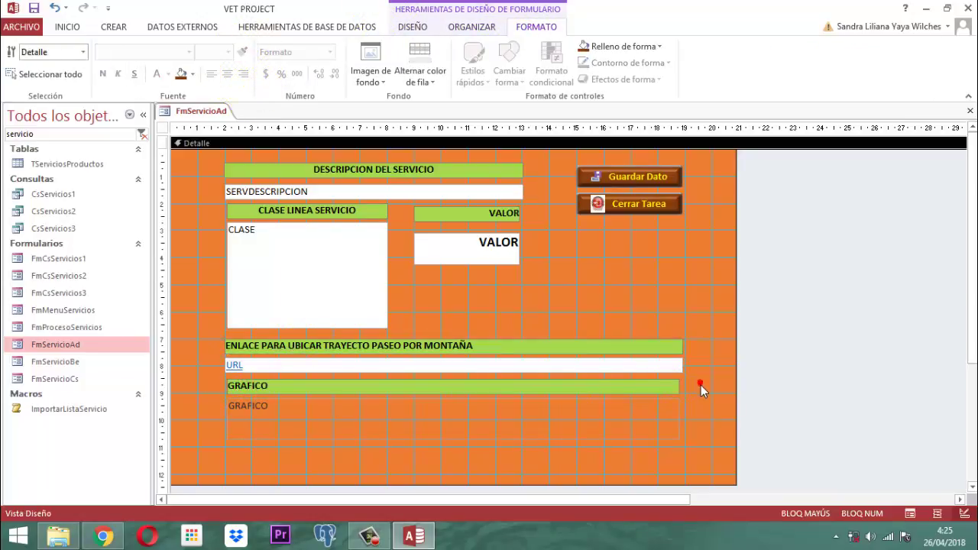
click(704, 383)
- Widen the GRAFICO heading and image box, and make the image box taller
drag(704, 383, 673, 431)
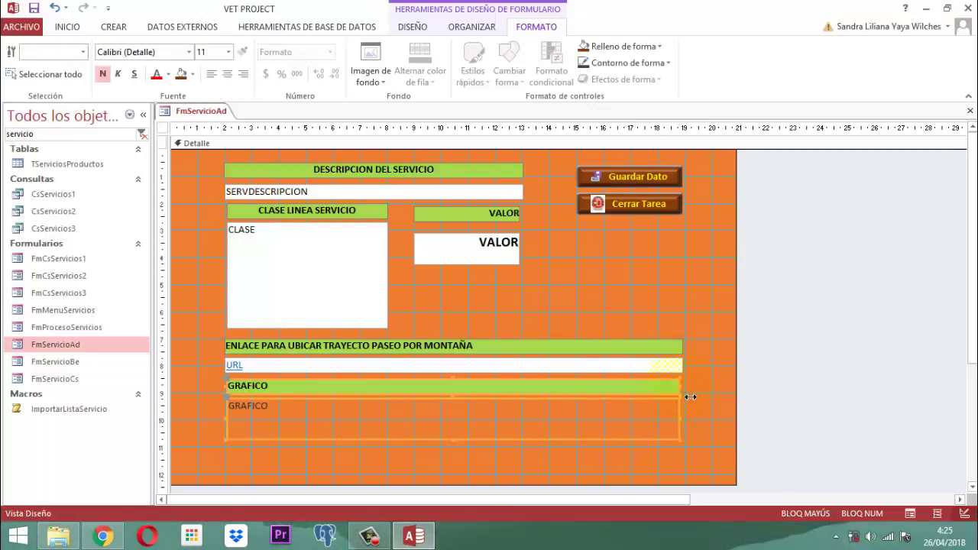
drag(690, 396, 692, 395)
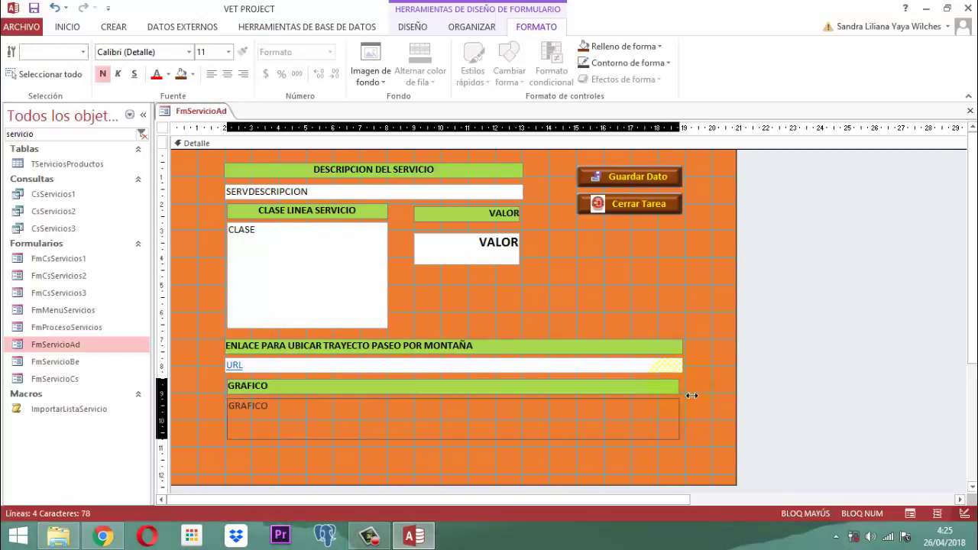
click(711, 395)
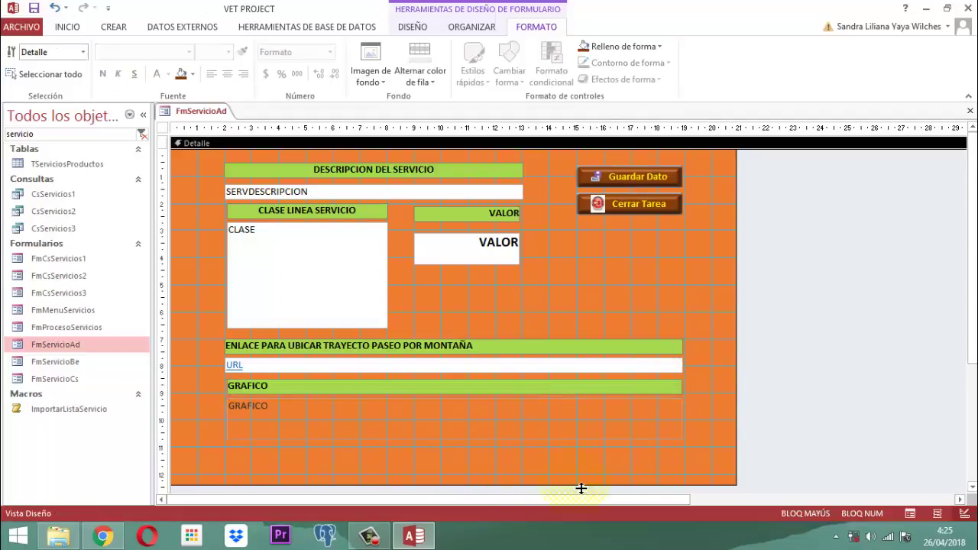
click(472, 441)
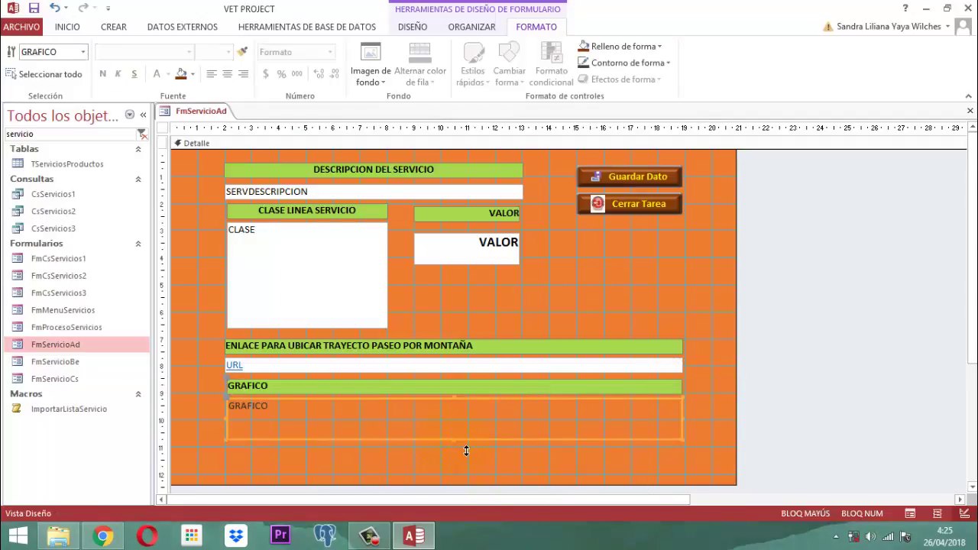
drag(466, 451, 468, 477)
click(711, 420)
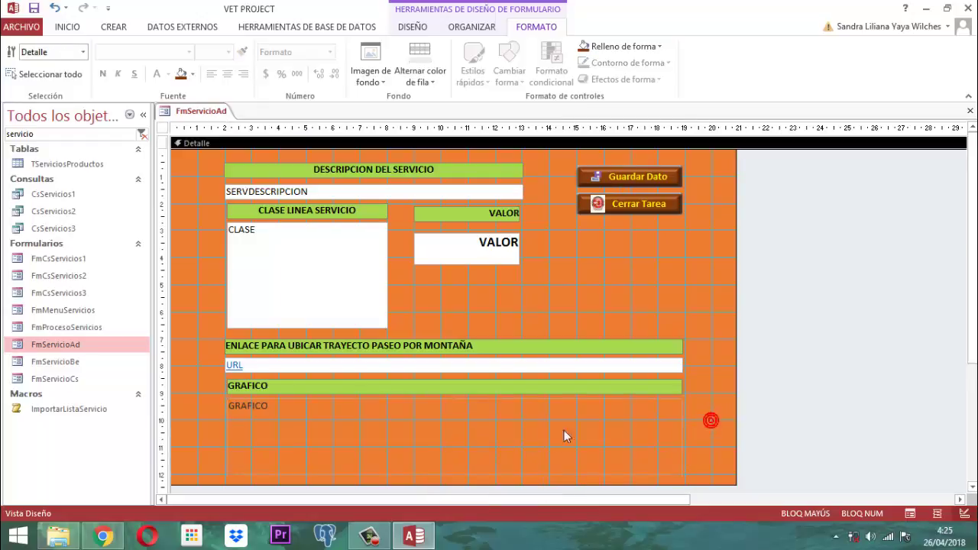
scroll(606, 382, down, 1)
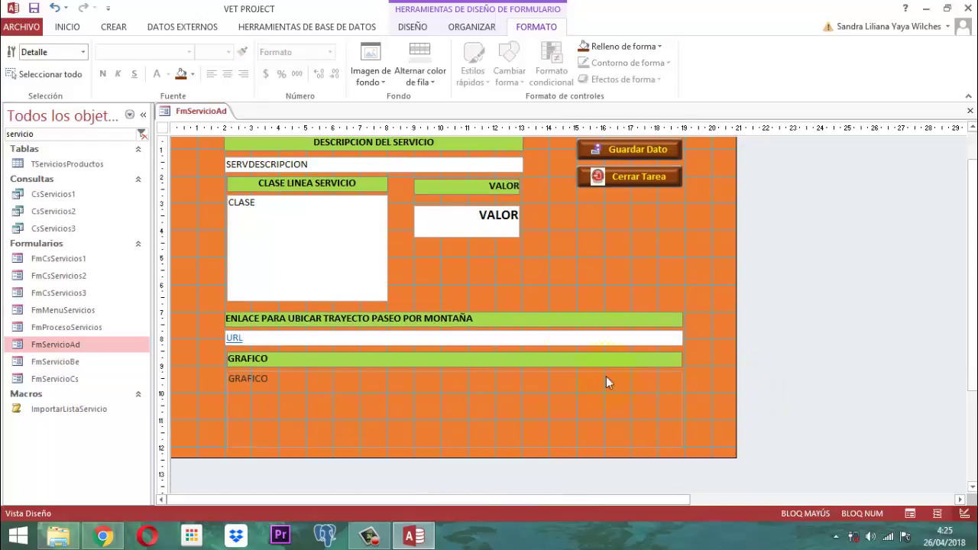
click(374, 410)
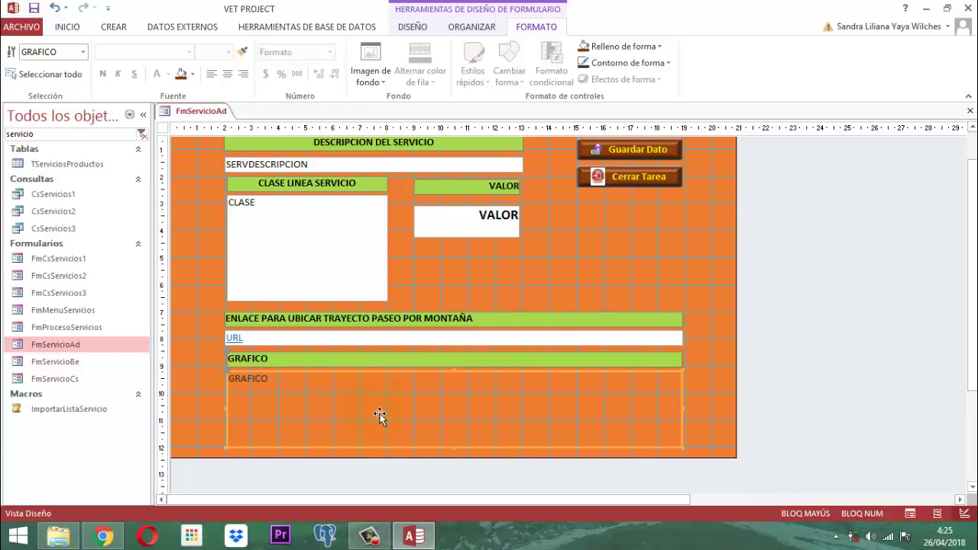
click(723, 304)
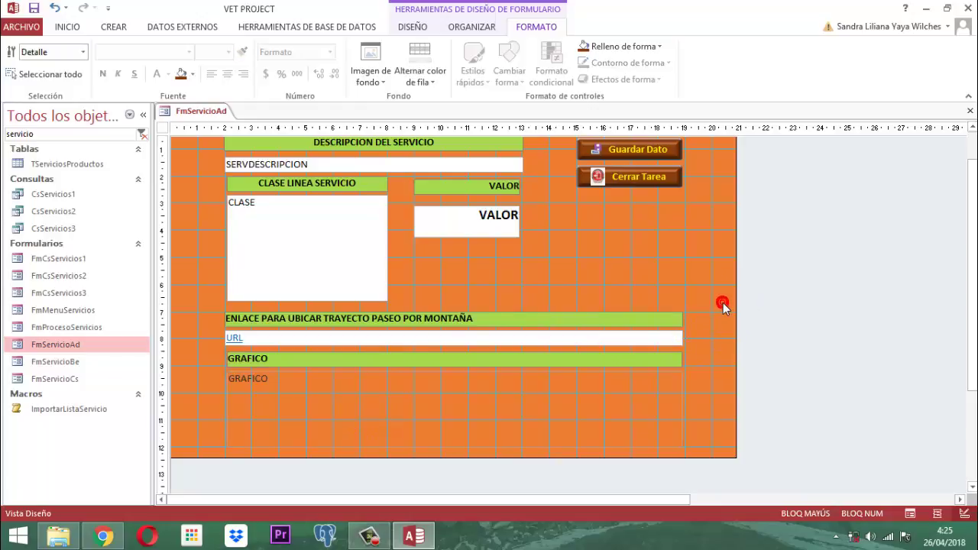
click(723, 302)
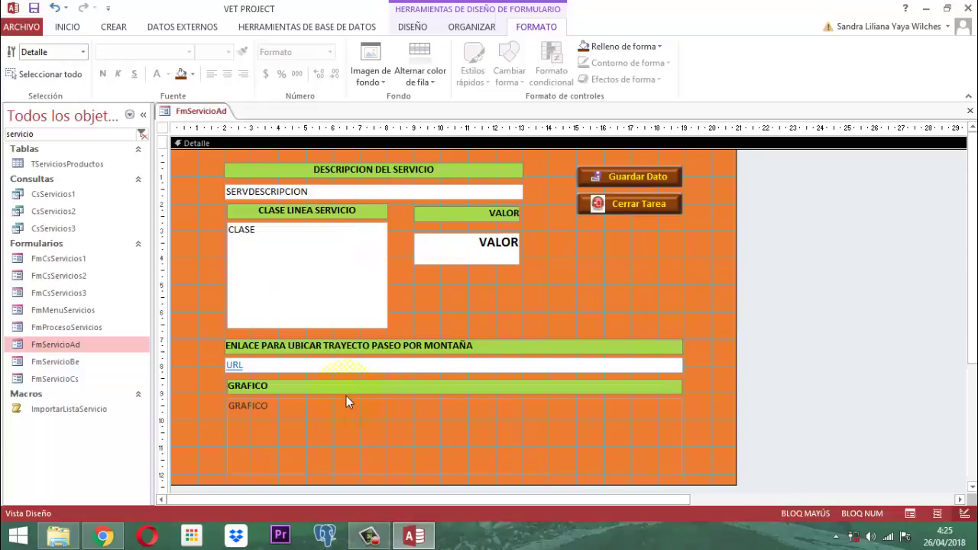
click(332, 427)
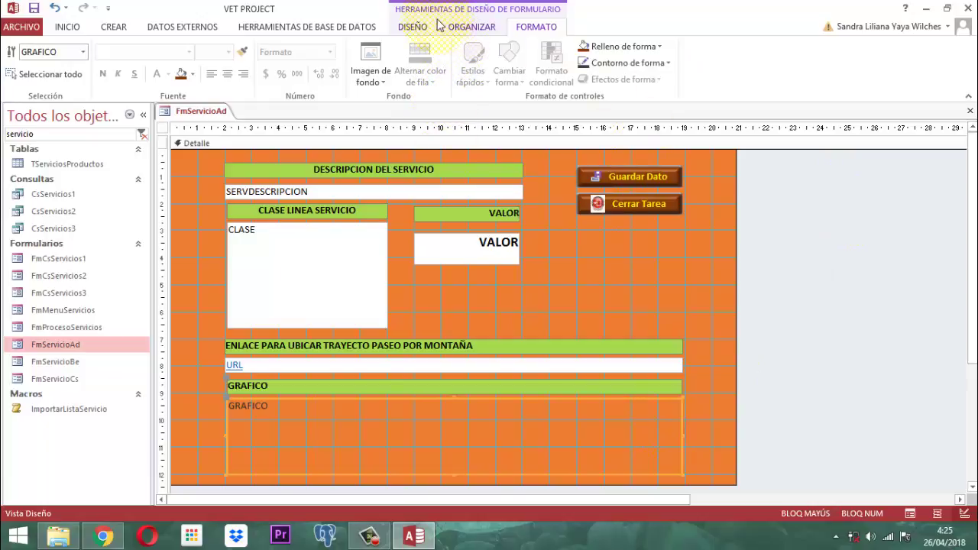
- Give the GRAFICO box a dark outline and set Efecto especial to Sombreado
click(668, 63)
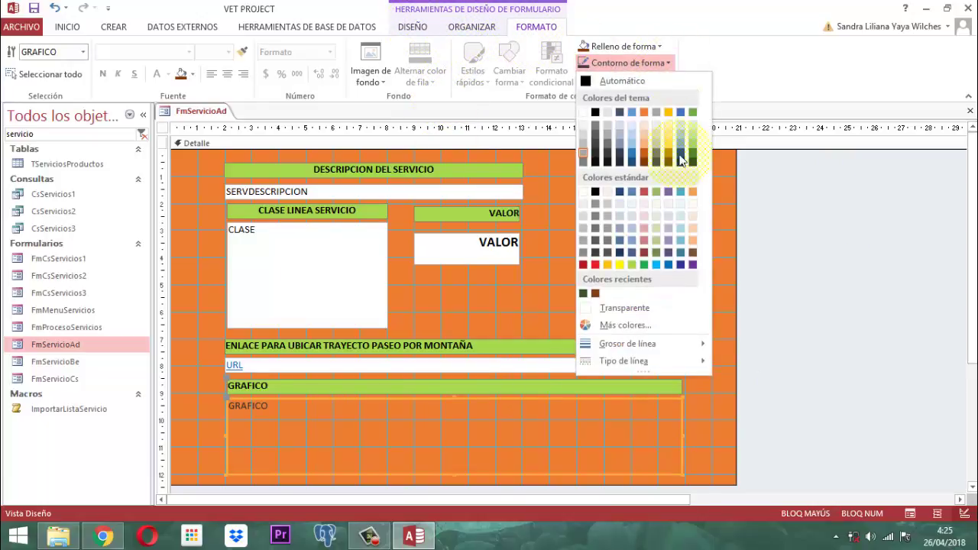
click(596, 115)
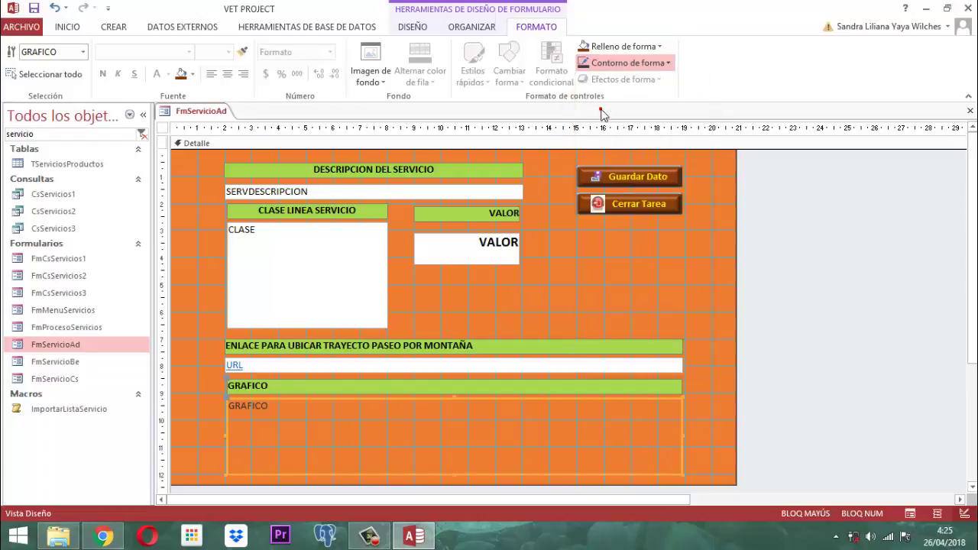
click(414, 26)
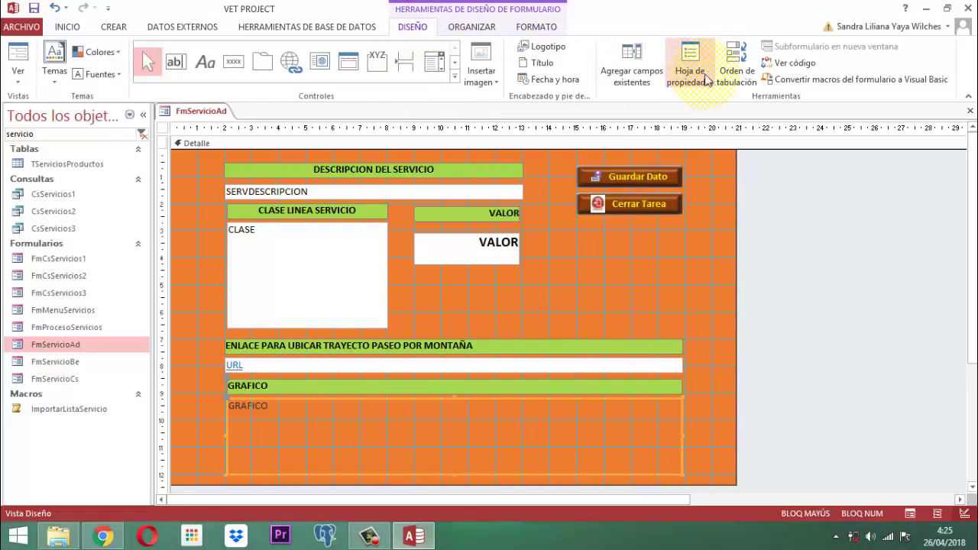
click(707, 79)
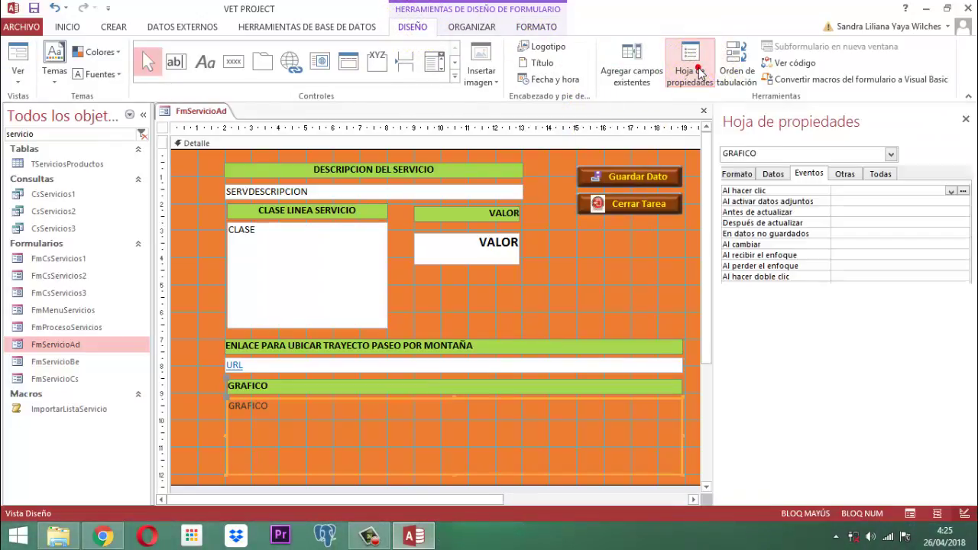
click(738, 175)
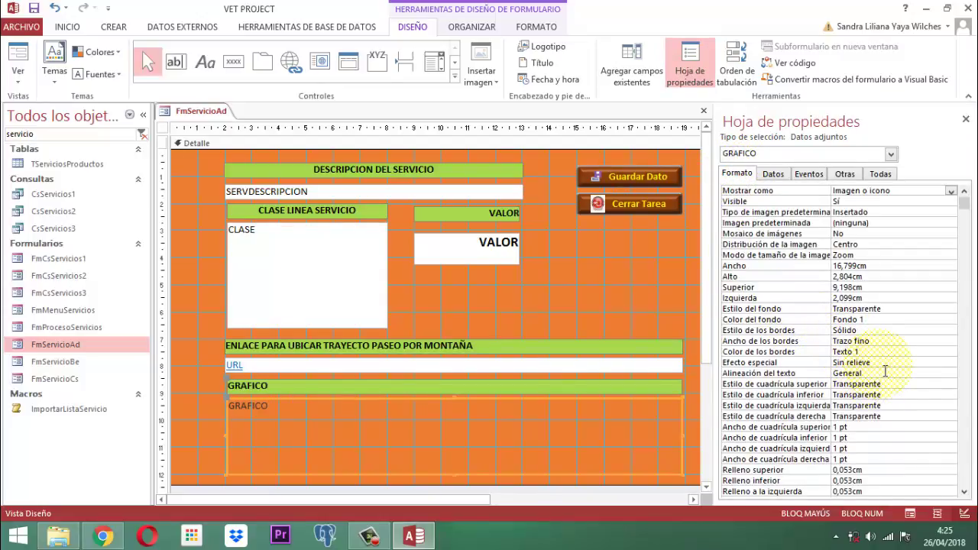
click(872, 362)
click(950, 363)
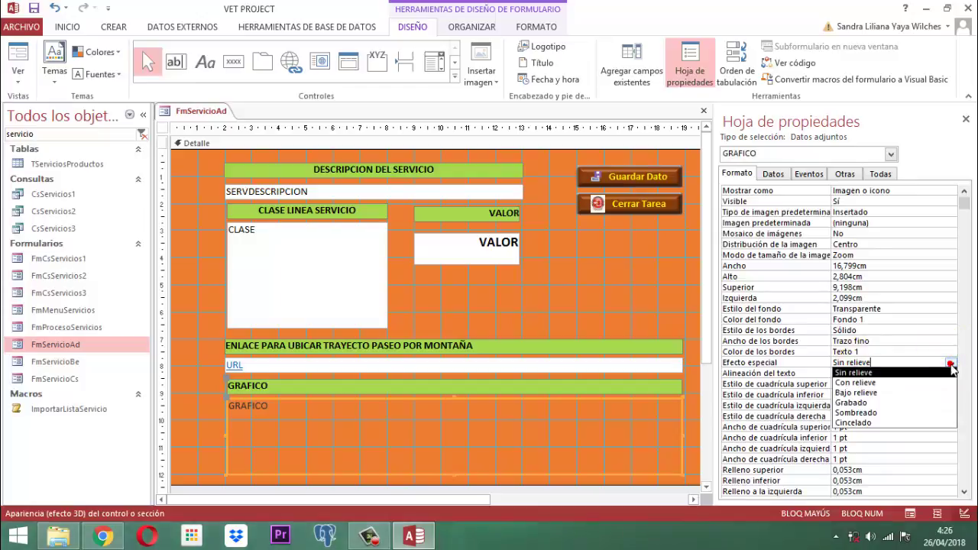
click(873, 413)
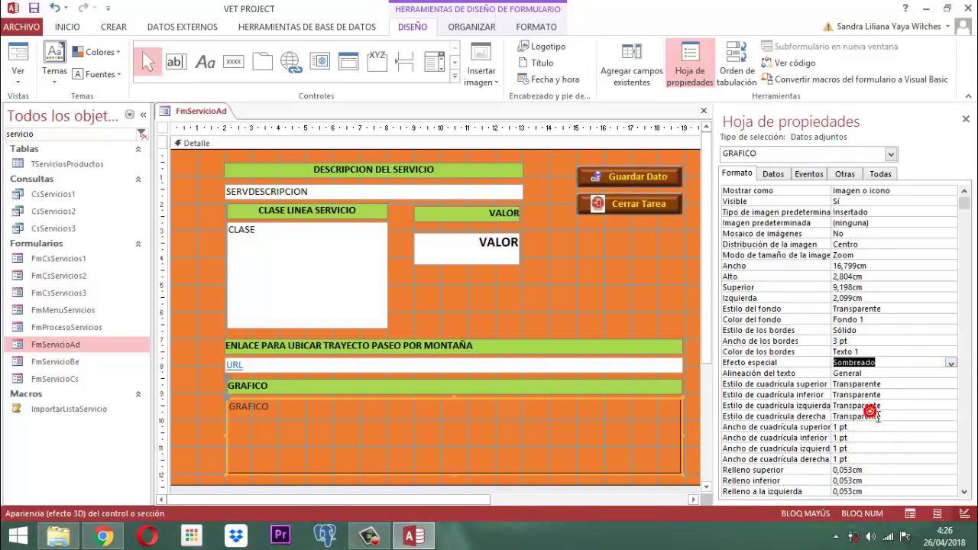
click(966, 121)
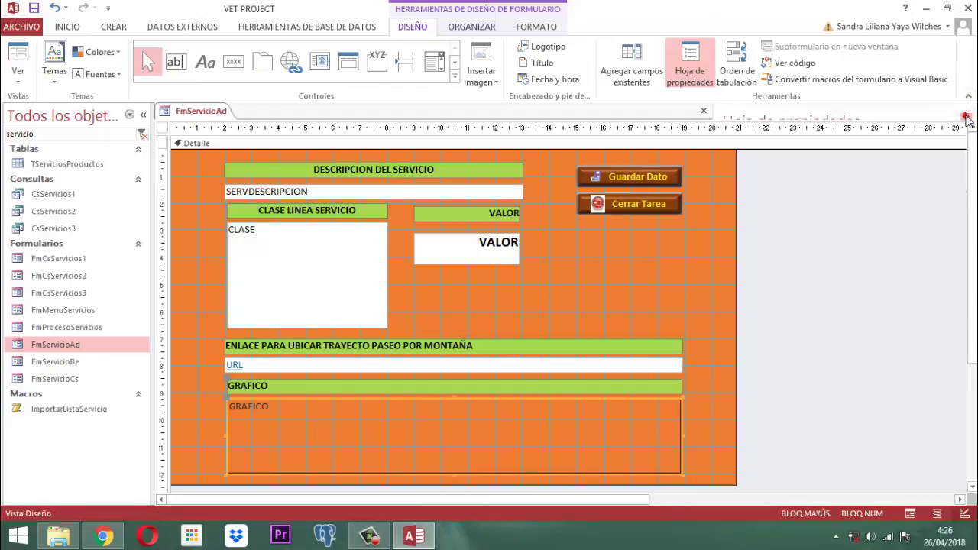
click(729, 334)
click(730, 332)
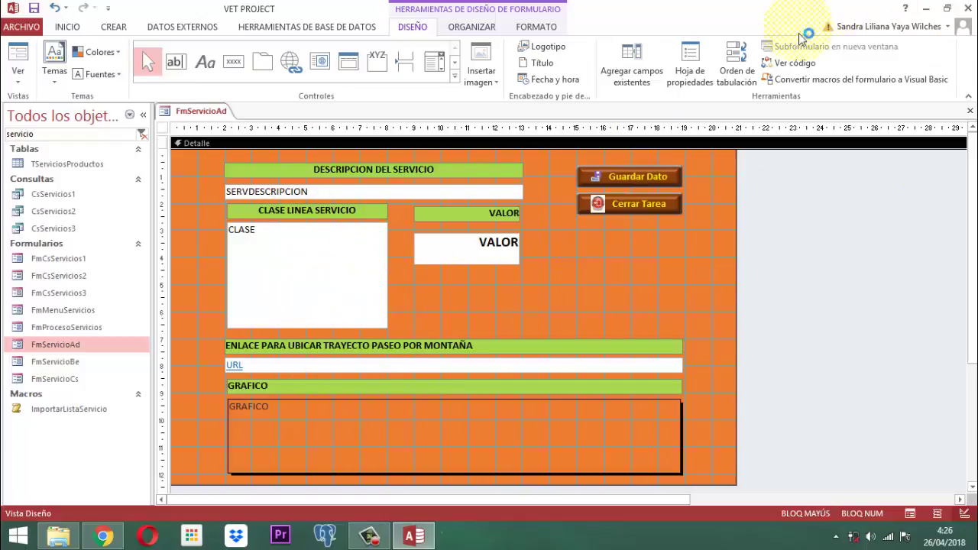
- Reorder the tab order so URL, then GRAFICO, follow VALOR
click(736, 63)
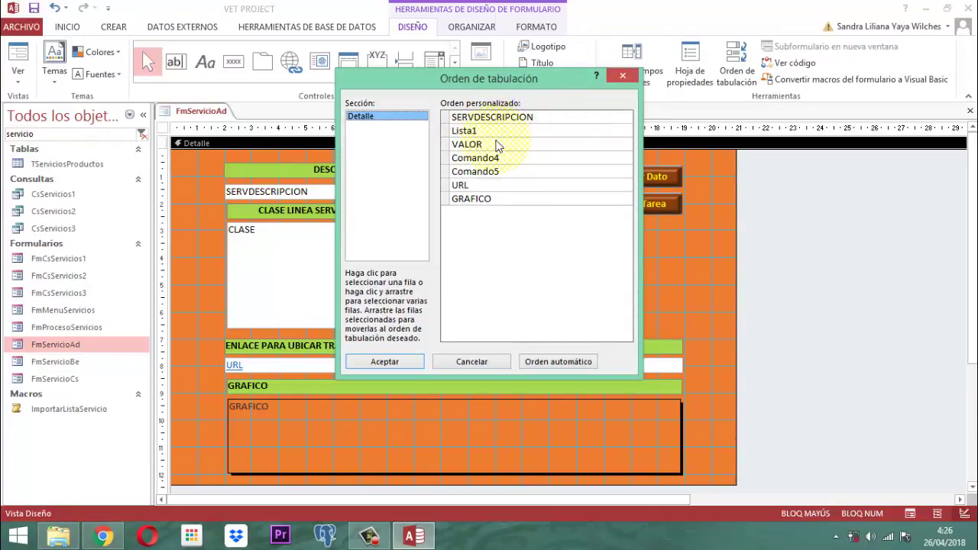
click(445, 184)
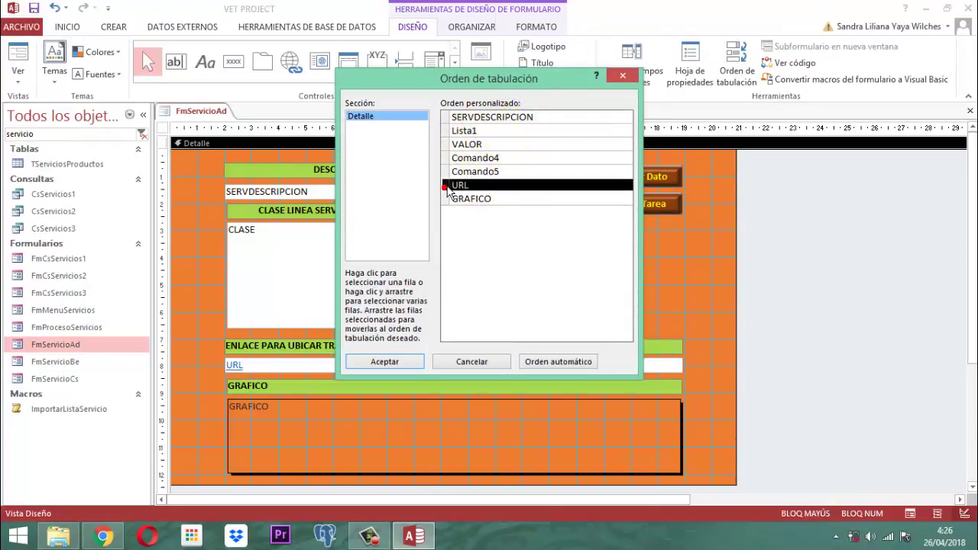
drag(446, 185, 447, 163)
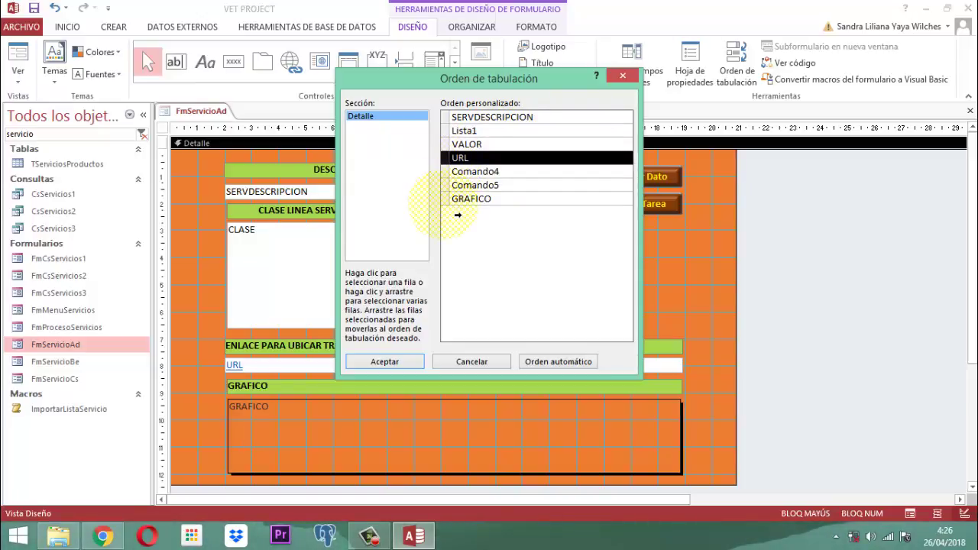
click(445, 198)
drag(445, 199, 448, 168)
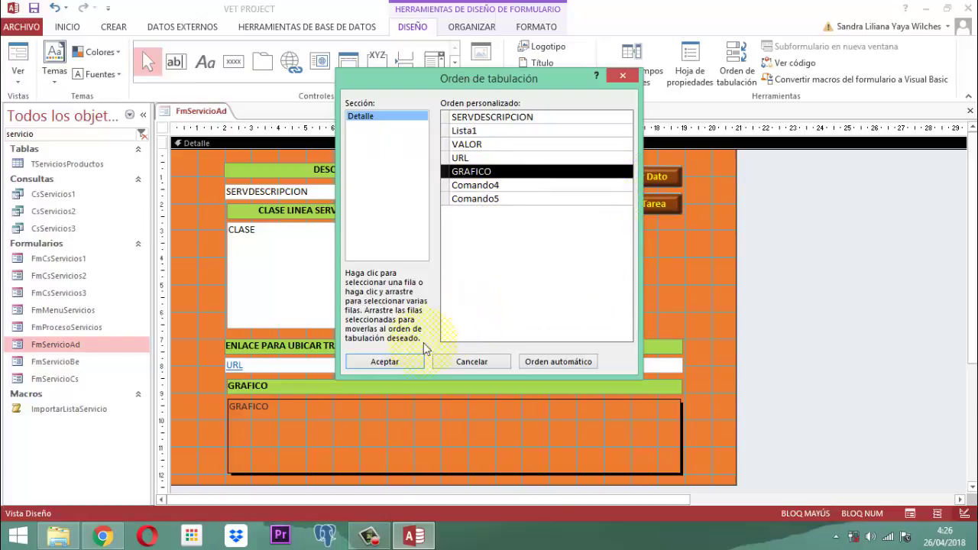
click(408, 362)
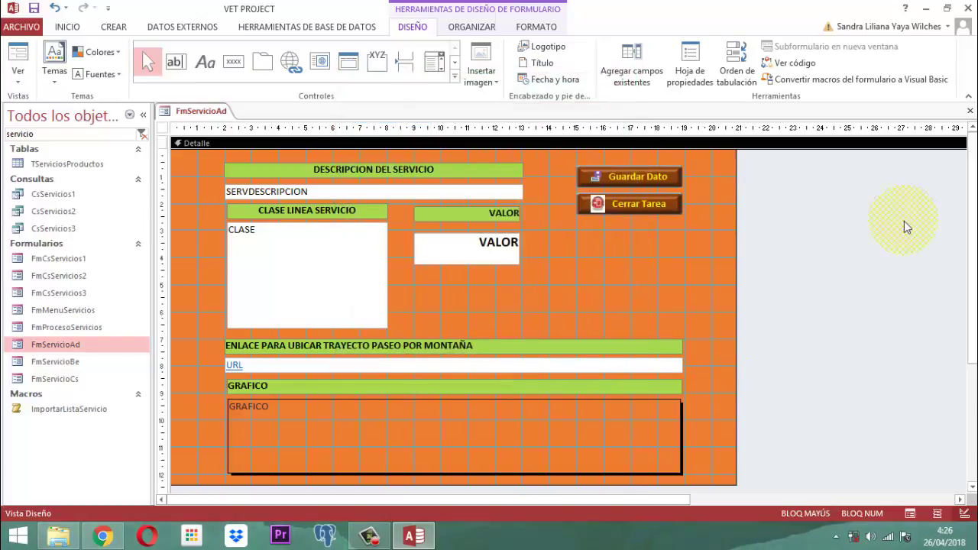
- Save the FmServicioAd form and close it
right_click(187, 111)
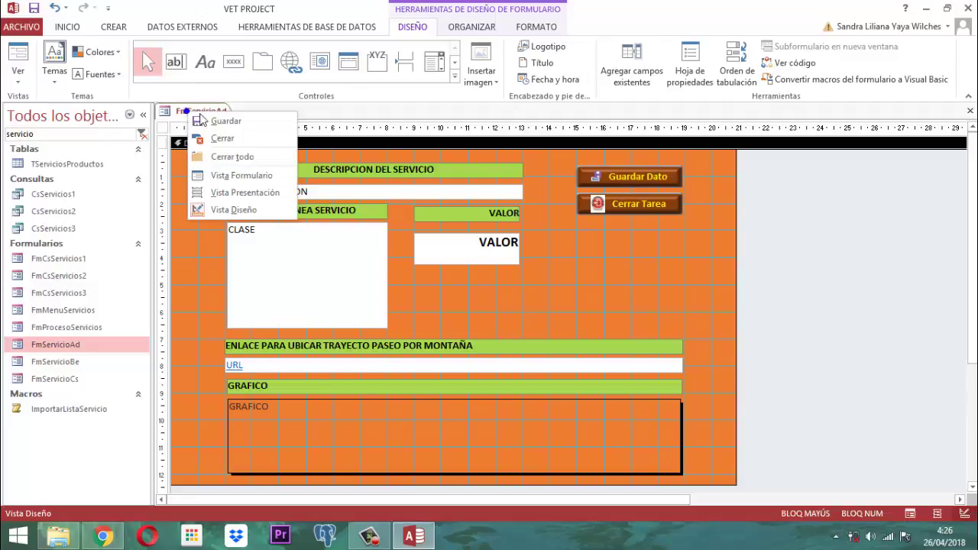
click(208, 120)
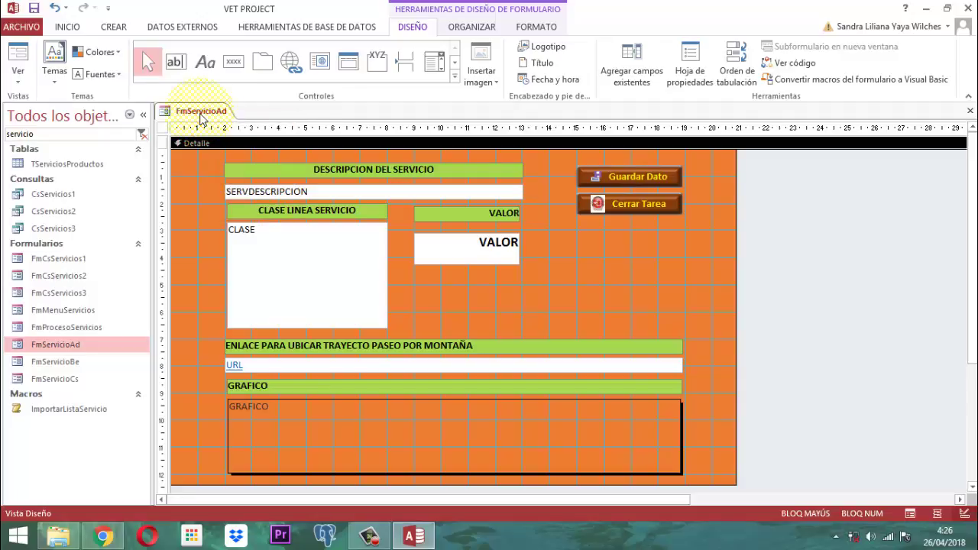
right_click(201, 117)
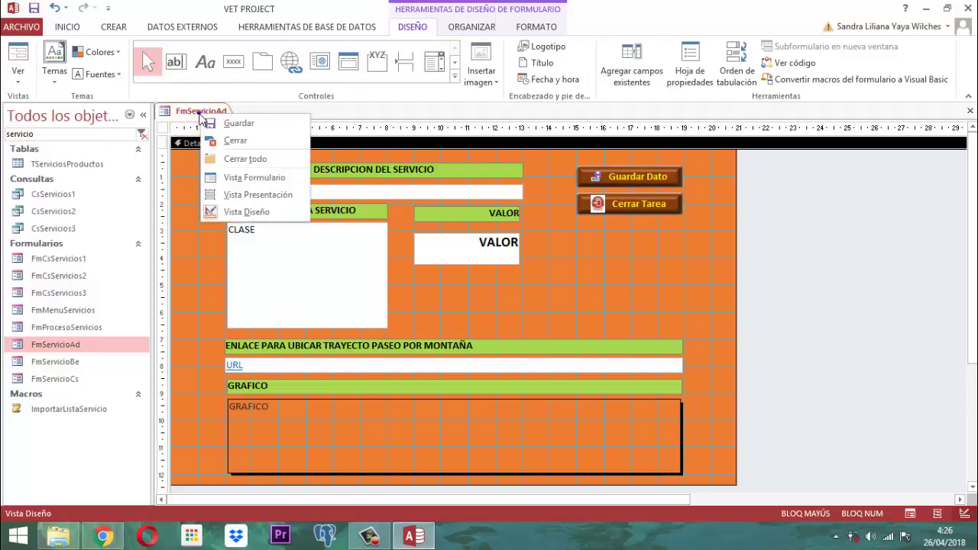
click(226, 139)
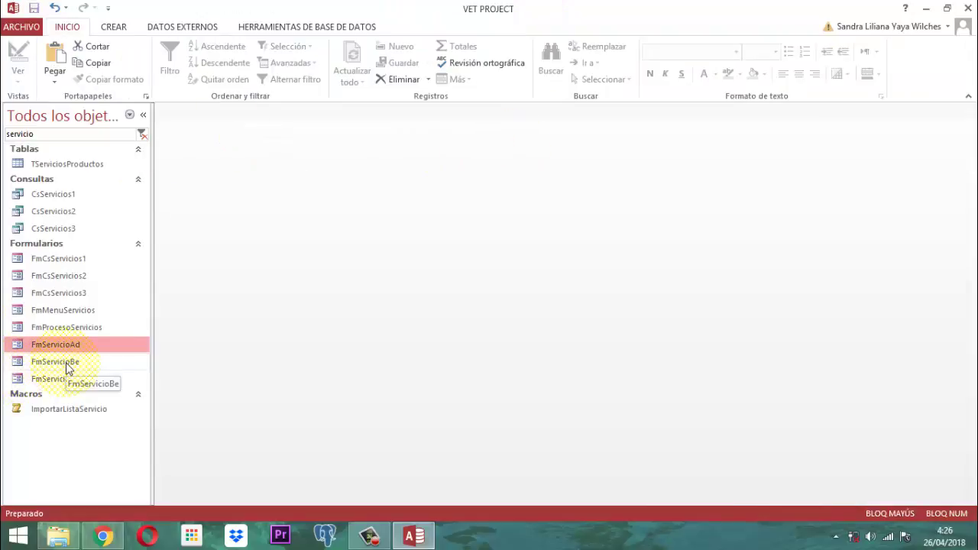
- Open FmCsServicios2 in Design view and select its Crear nuevo Item button
click(59, 277)
right_click(59, 277)
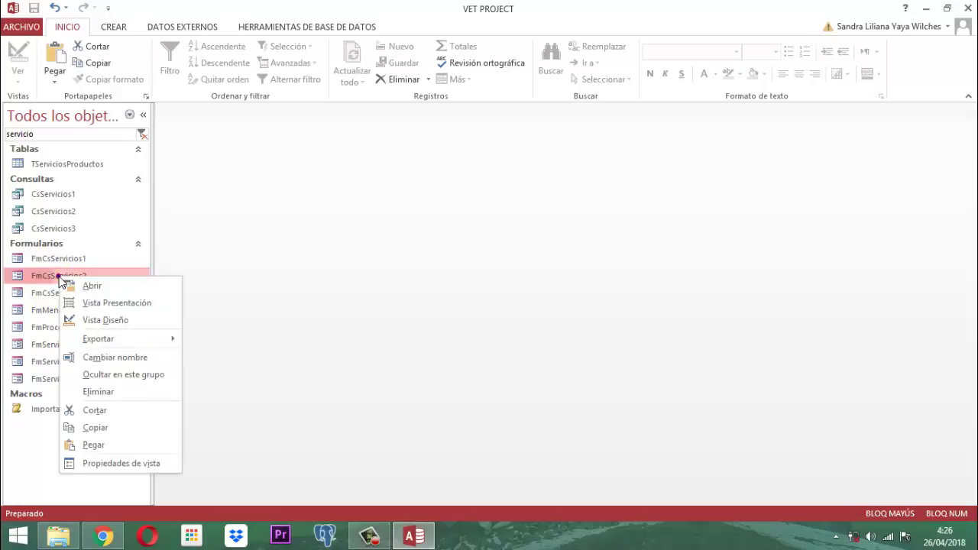
click(91, 320)
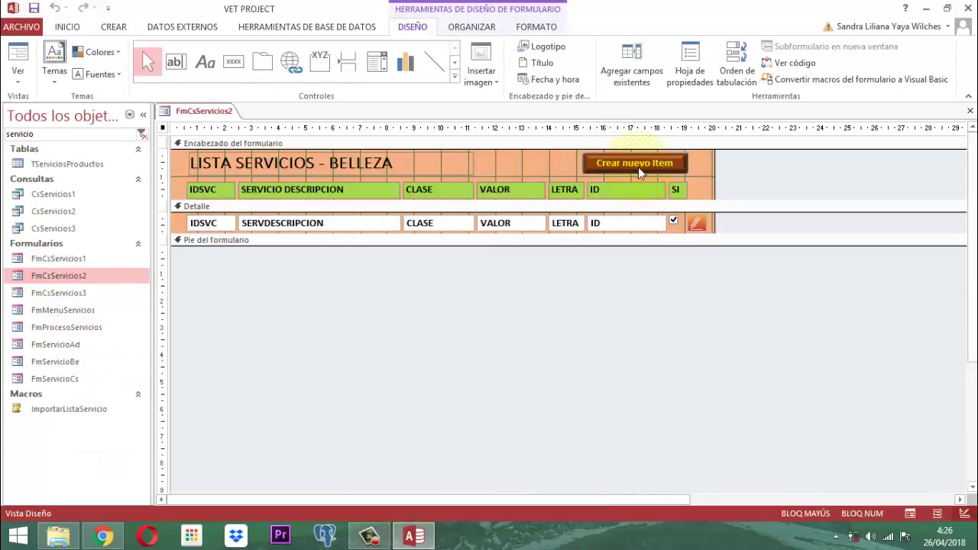
click(638, 167)
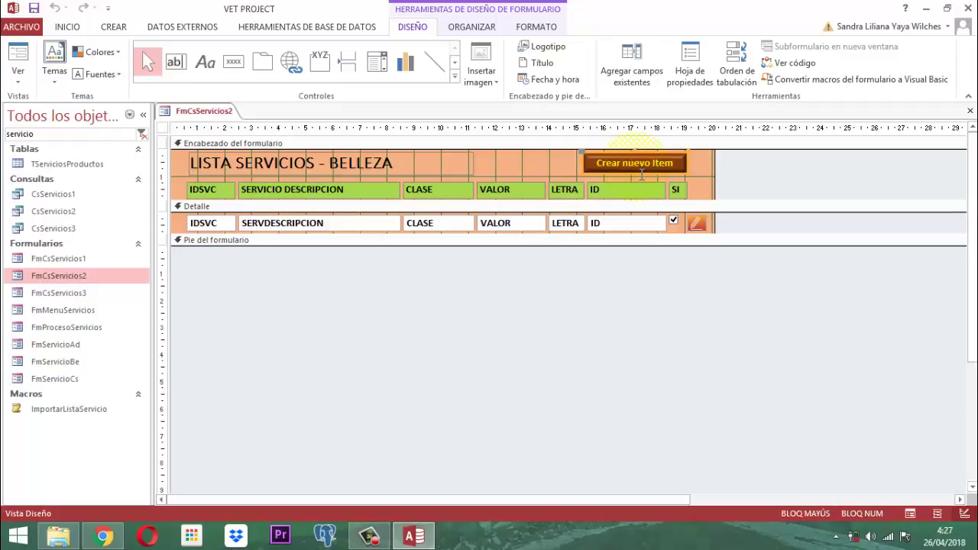
- Open FmCsServicios3 in Design view, then close the FmCsServicios2 design
click(67, 295)
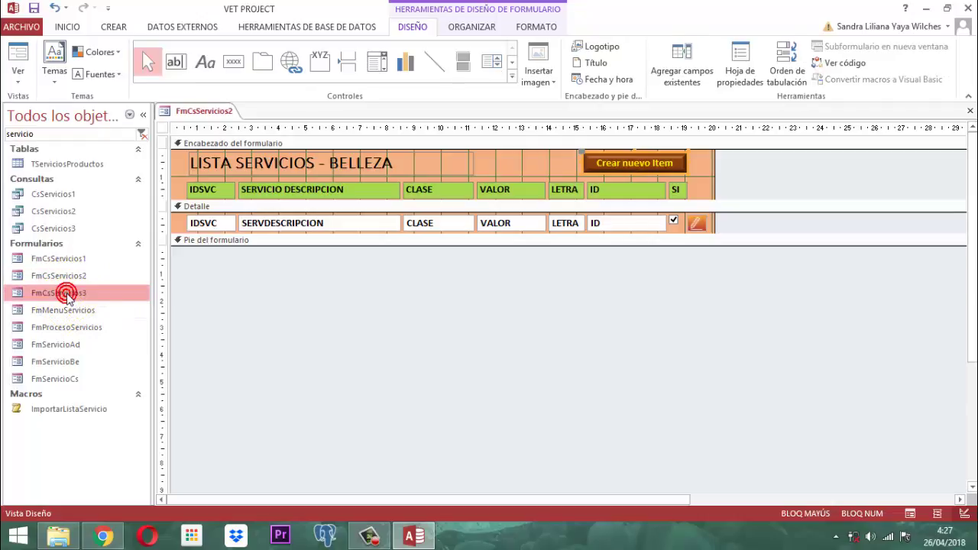
right_click(67, 296)
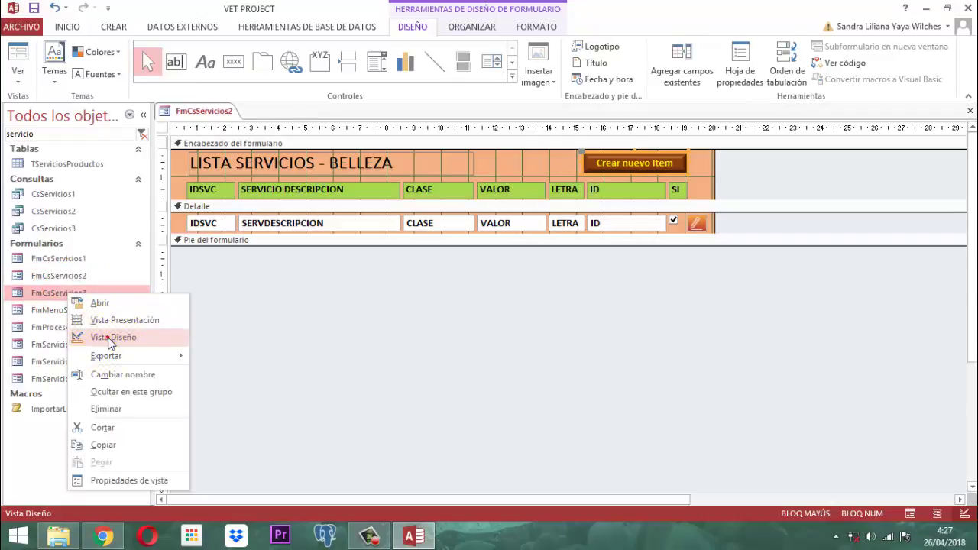
click(111, 336)
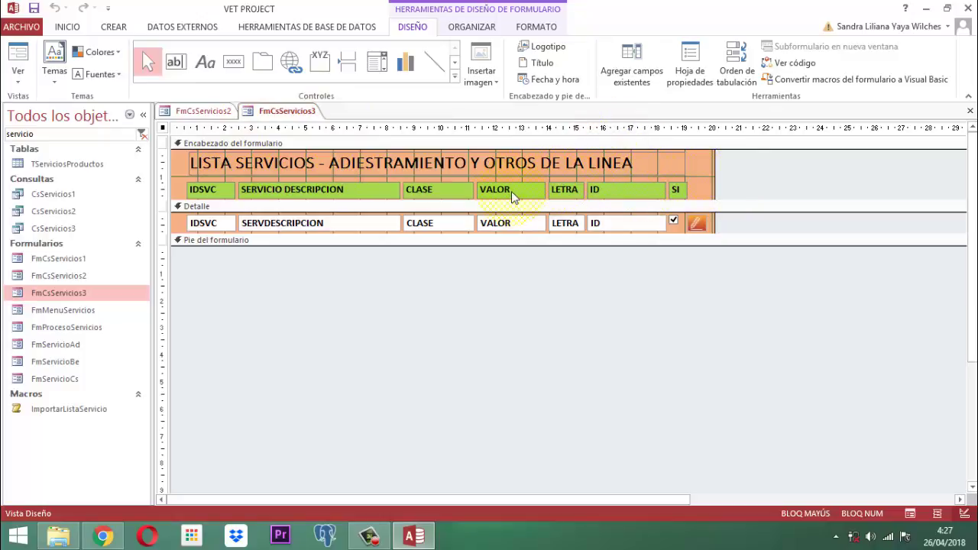
click(195, 111)
right_click(193, 110)
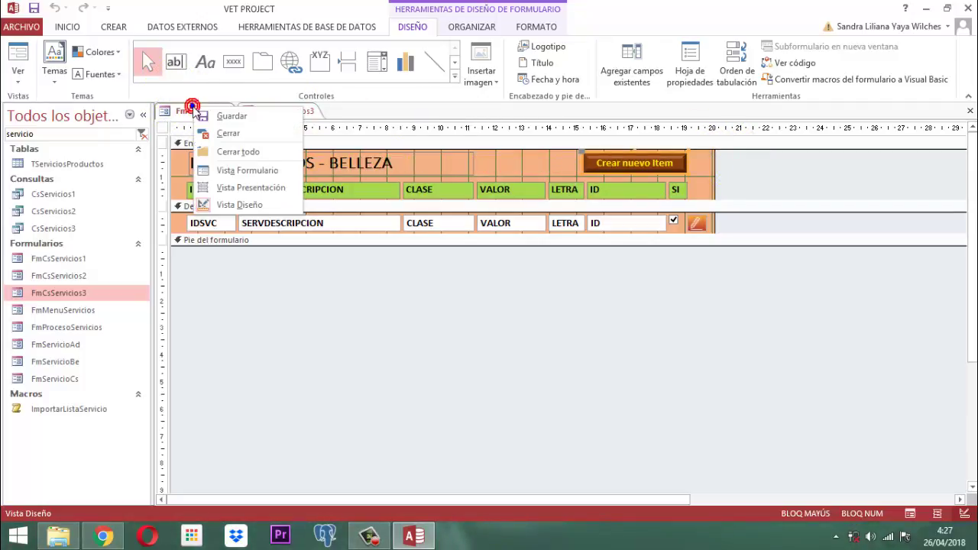
click(212, 133)
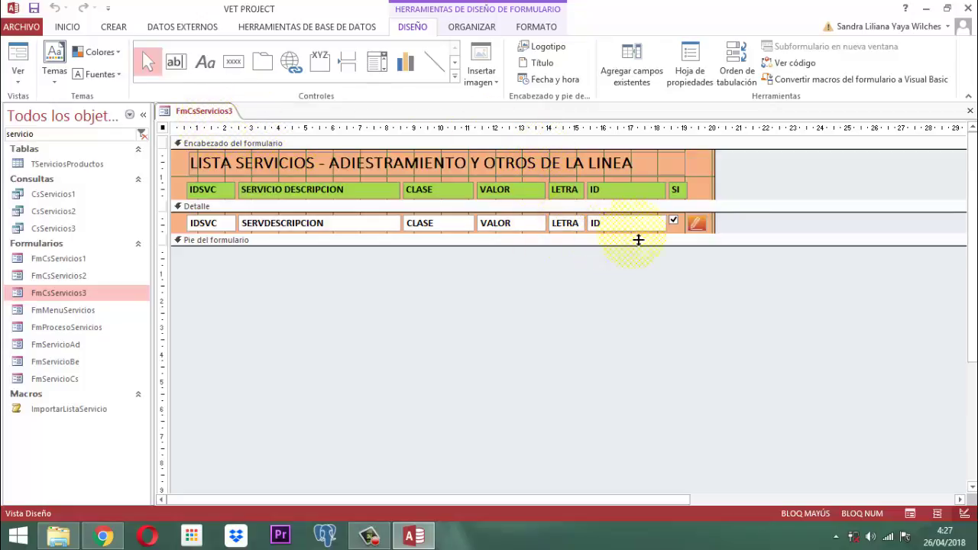
- Enlarge the form header and detach the seven header labels from their layout grid
drag(736, 204, 740, 237)
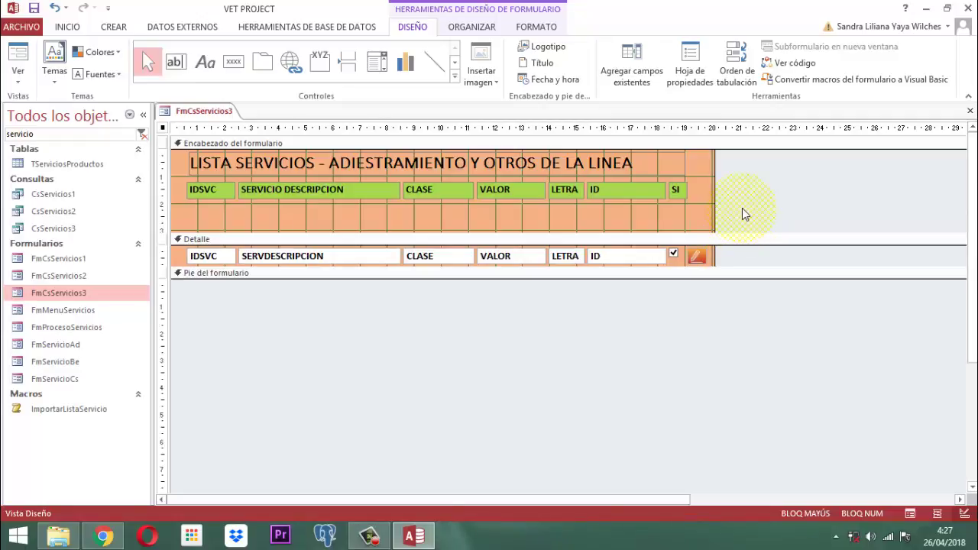
drag(737, 192, 201, 191)
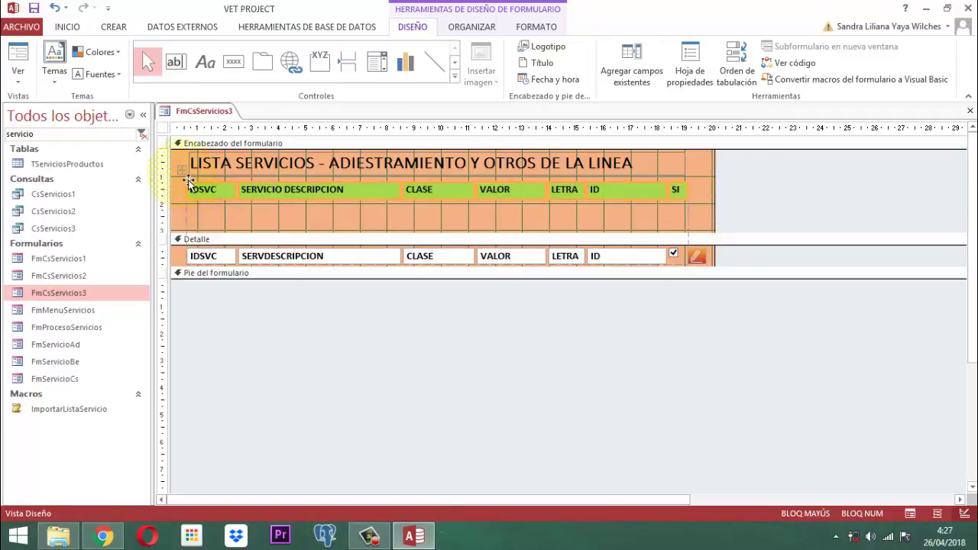
click(189, 177)
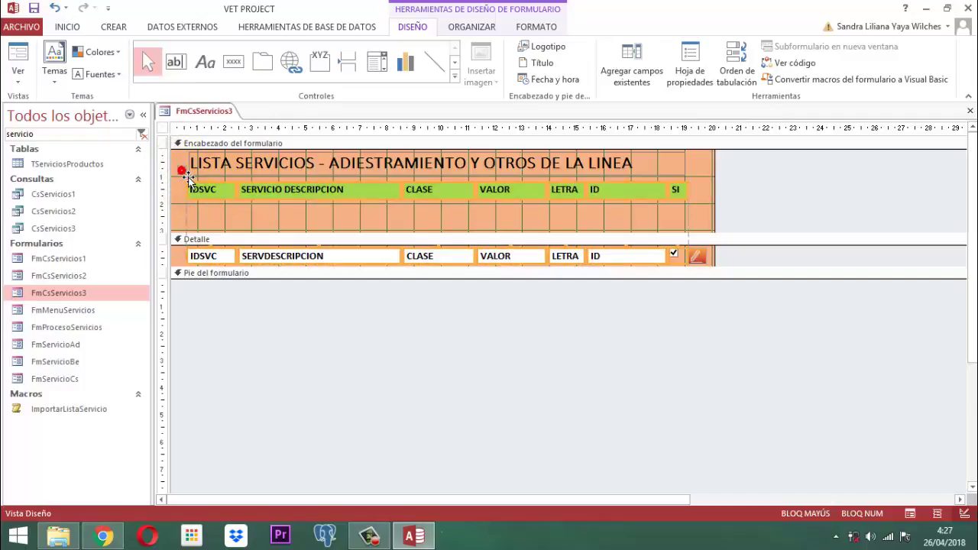
click(472, 28)
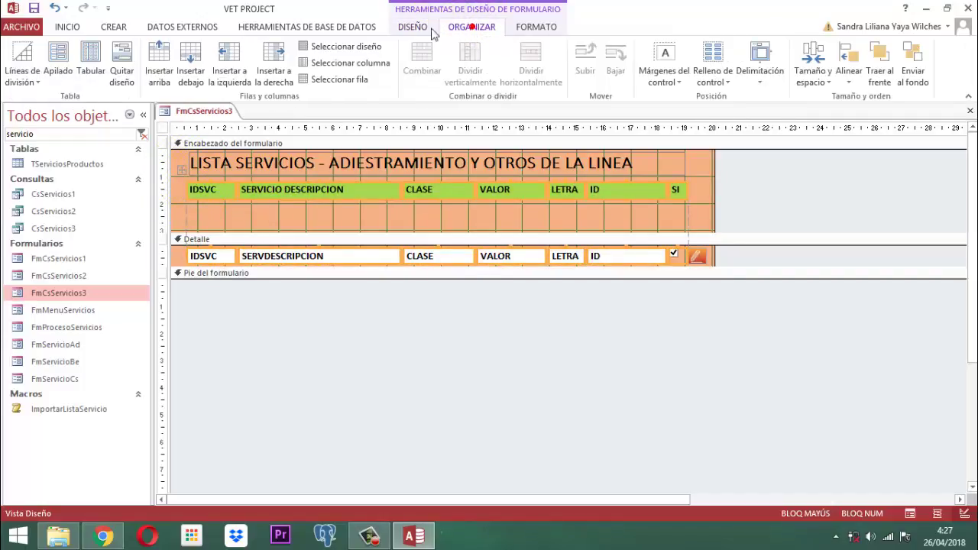
click(124, 68)
- Move the row of column labels three steps lower in the header
drag(761, 186, 204, 192)
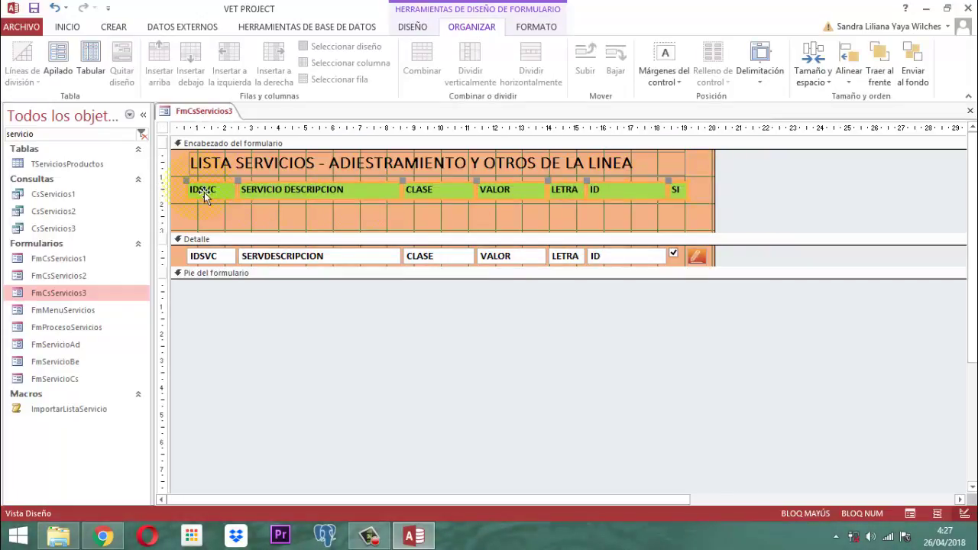
key(Down)
key(Down)
key(Down)
key(Down)
key(Down)
key(Down)
key(Down)
key(Down)
key(Down)
key(Down)
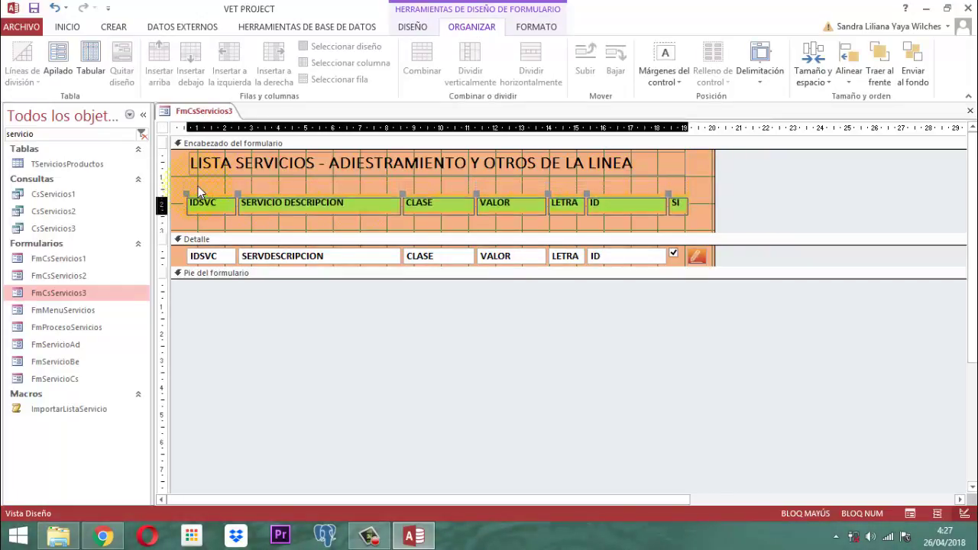
key(Down)
key(Down)
key(Down)
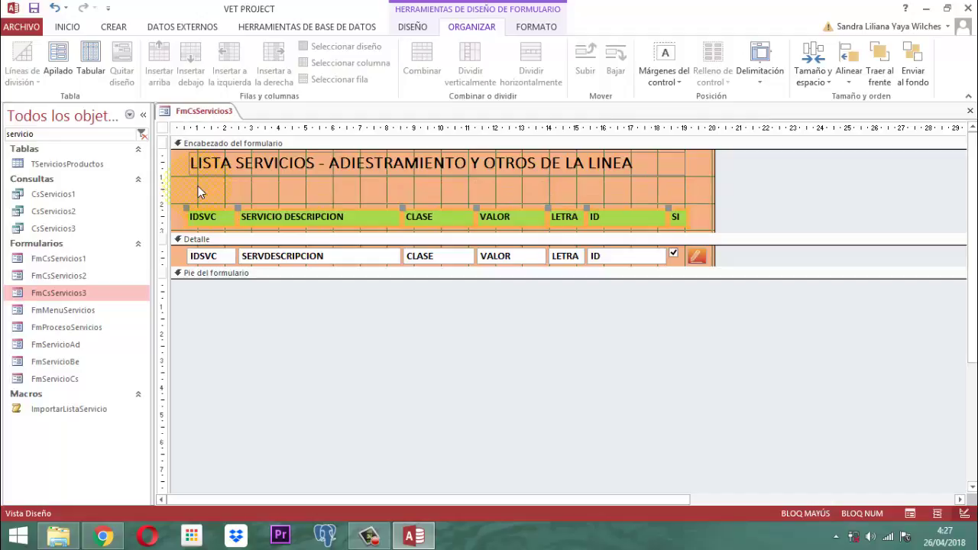
key(Down)
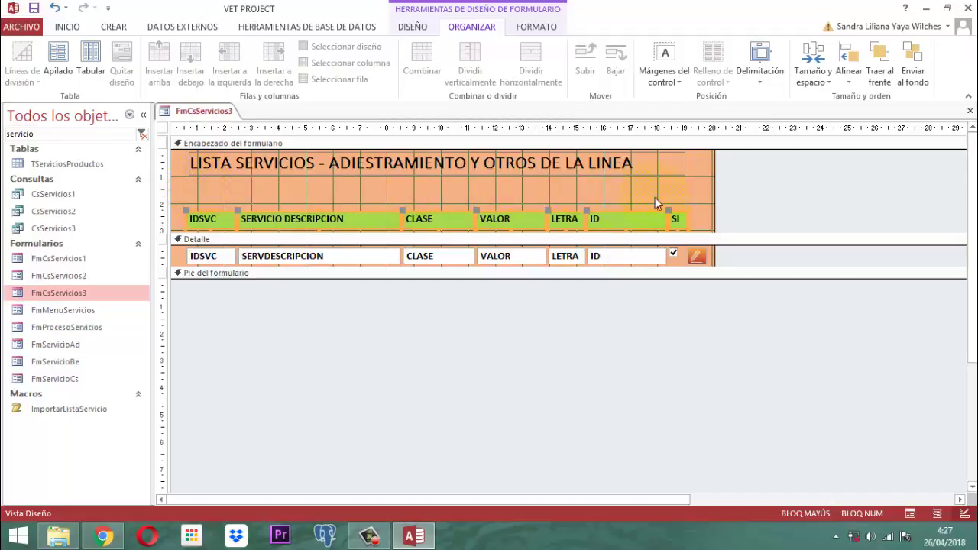
click(778, 200)
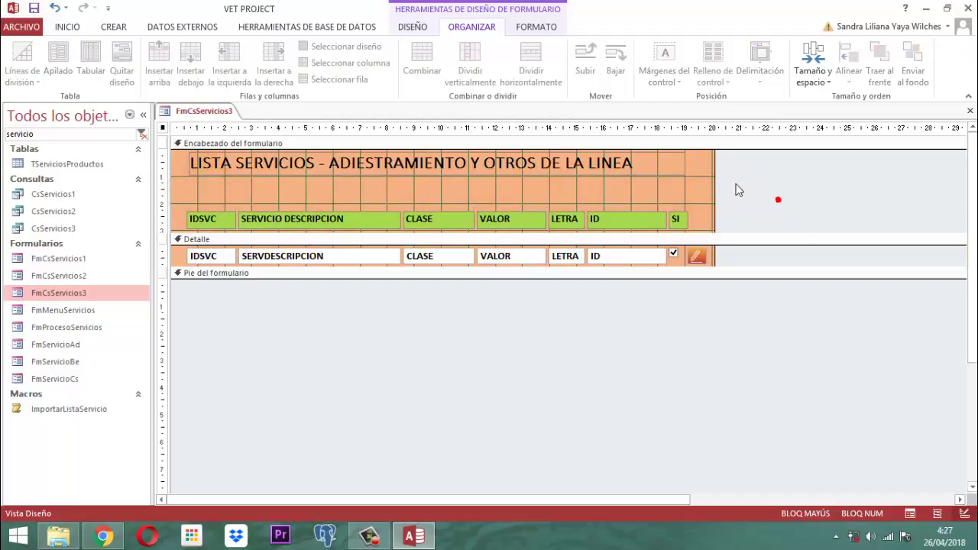
- Paste the Crear nuevo Item button into the header and position it under the title
click(309, 143)
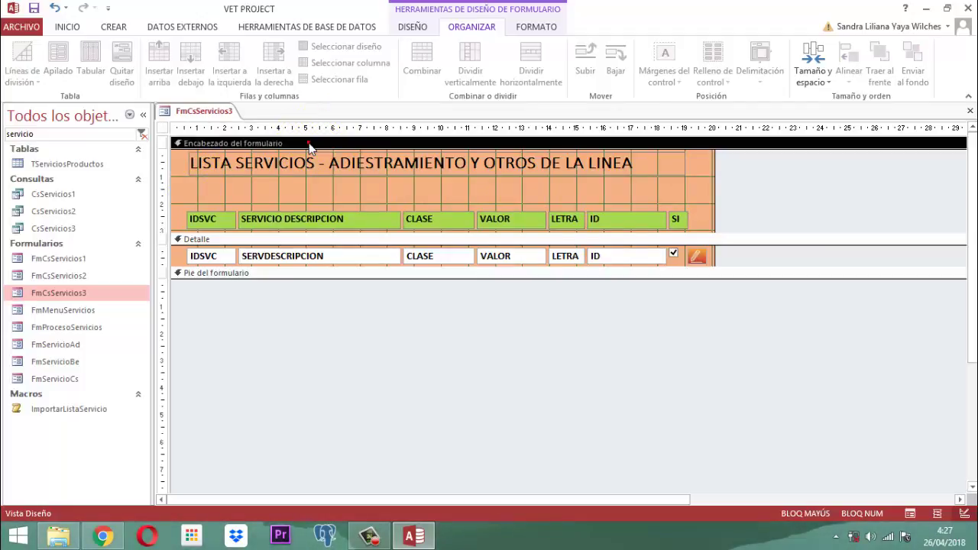
key(ctrl+v)
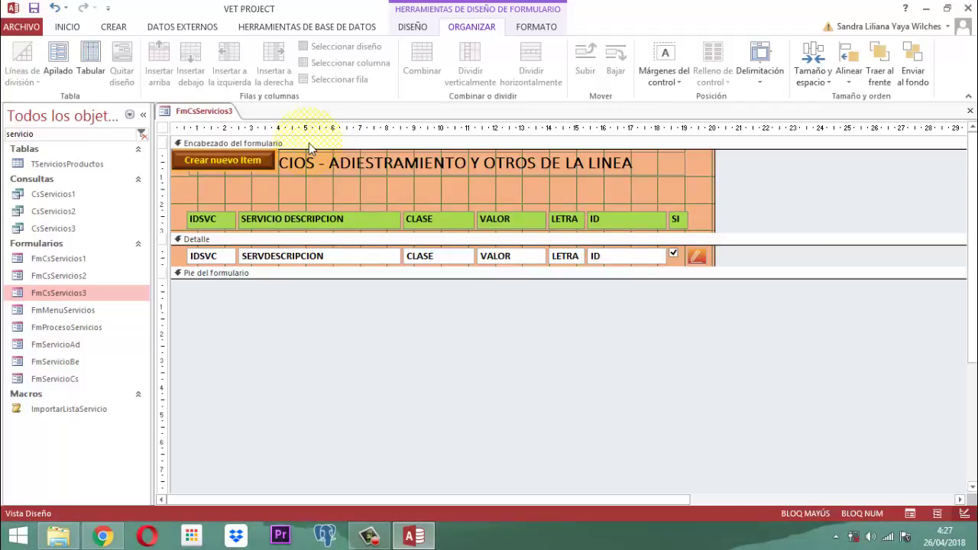
key(Down)
key(Down)
key(Down)
key(Down)
key(Down)
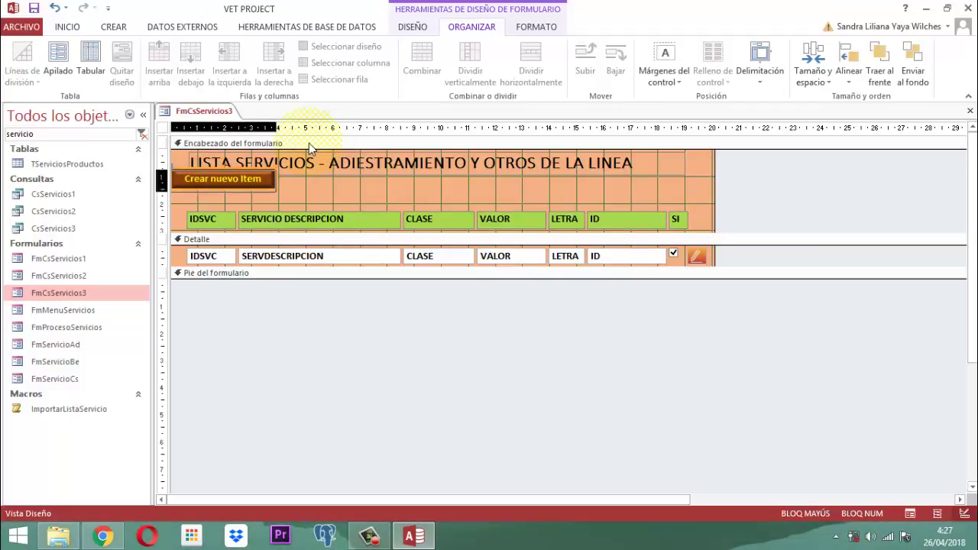
key(Down)
key(Down)
key(Down)
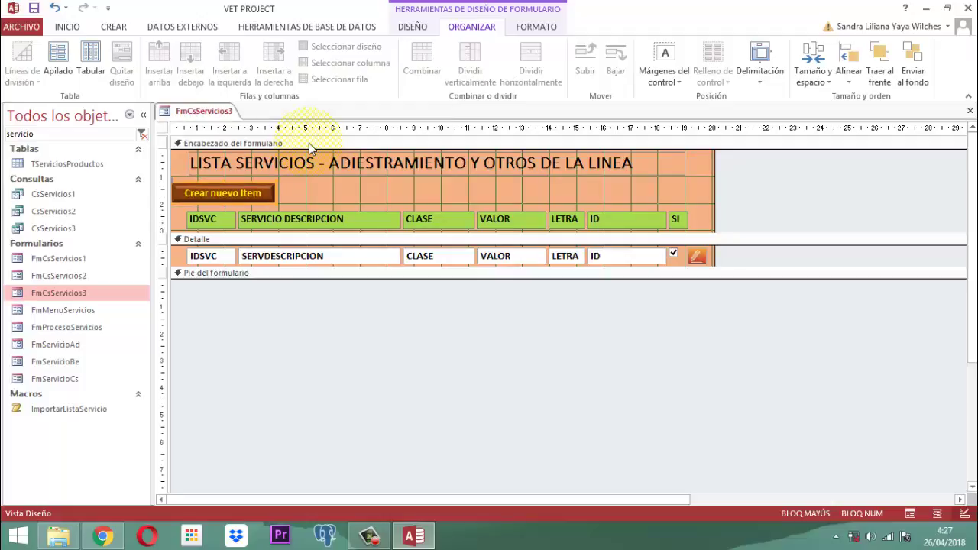
key(Right)
key(Right)
key(Right)
key(Right)
key(Right)
key(Right)
key(Right)
key(Right)
key(Right)
key(Right)
key(Right)
key(Right)
key(Right)
key(Right)
key(Right)
key(Right)
key(Right)
key(Right)
key(Right)
key(Right)
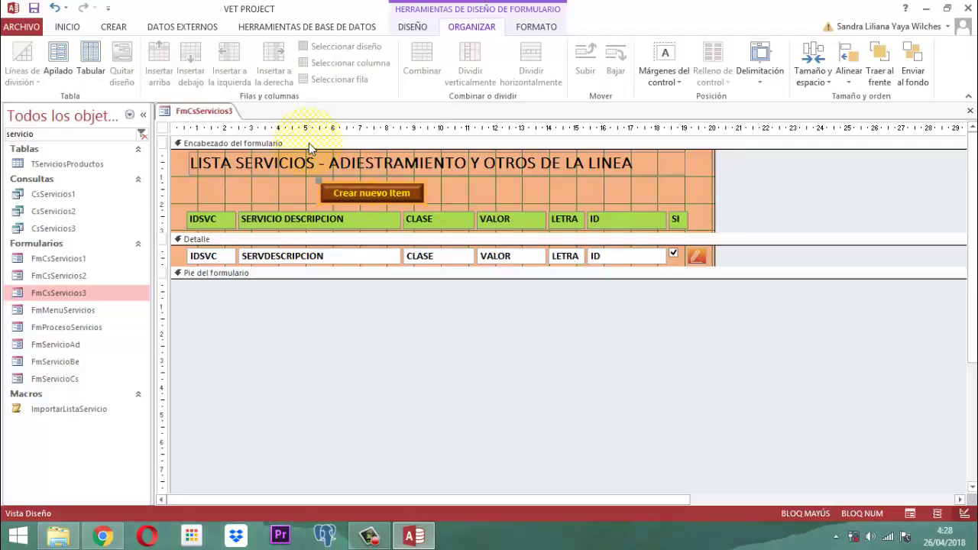
key(Right)
key(Right)
key(Right)
key(Right)
key(Right)
key(Right)
key(Right)
key(Right)
key(Right)
key(Right)
key(Right)
key(Right)
key(Right)
key(Right)
key(Right)
key(Right)
key(Right)
key(Right)
key(Right)
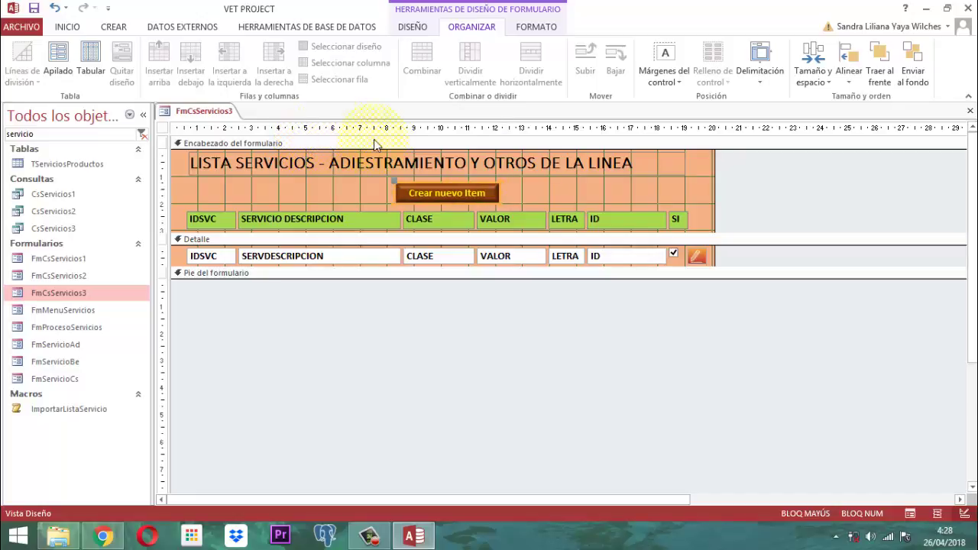
- Centre the FmCsServicios3 title text
click(613, 172)
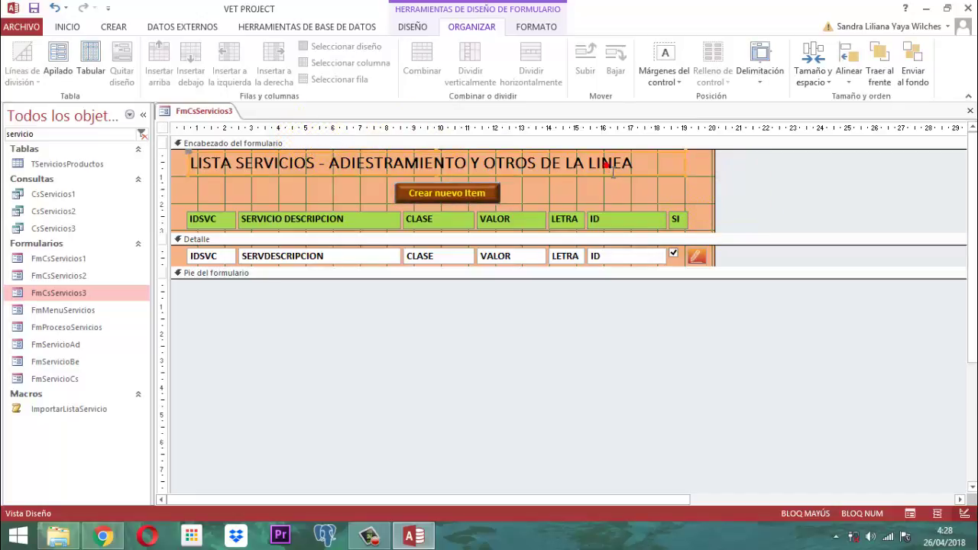
click(528, 28)
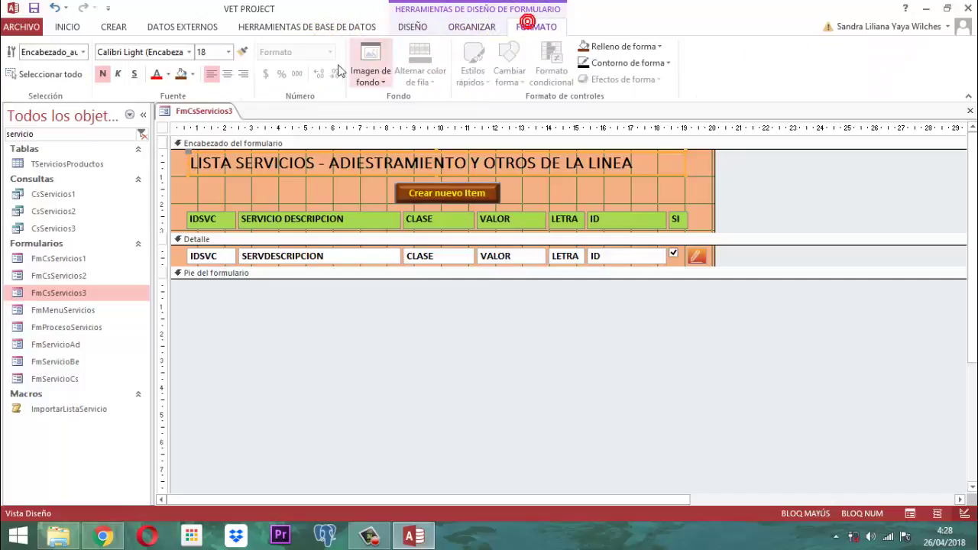
click(229, 74)
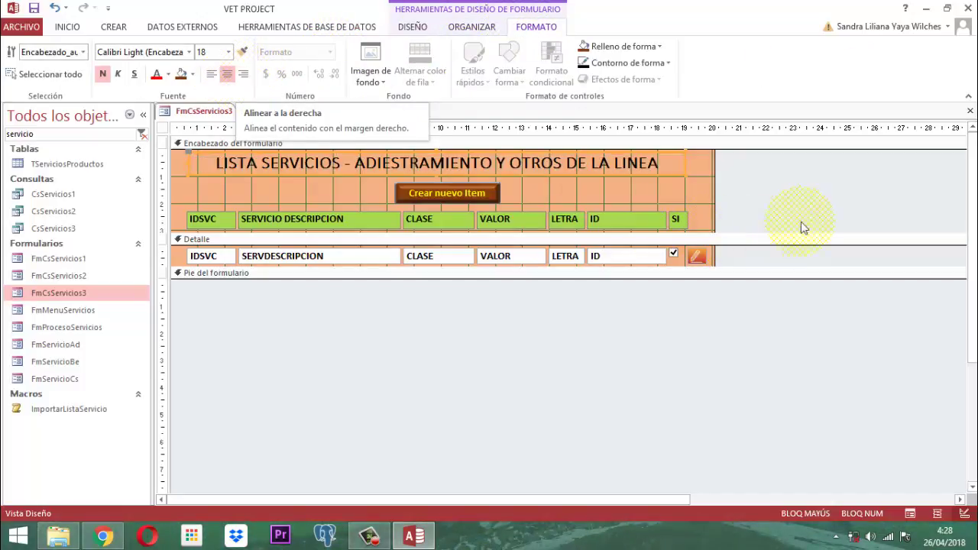
click(777, 192)
- Open the Code Builder for the button's Al hacer clic event
click(478, 196)
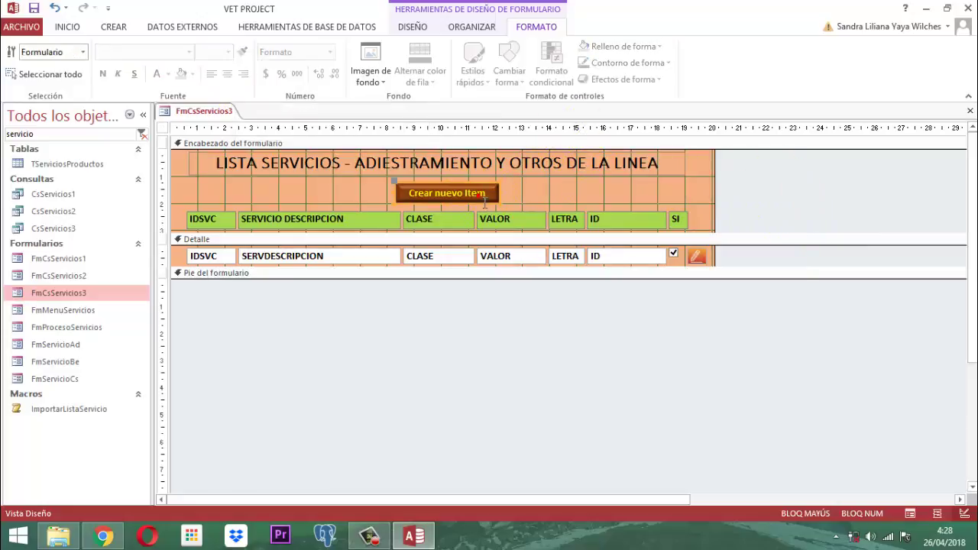
click(411, 29)
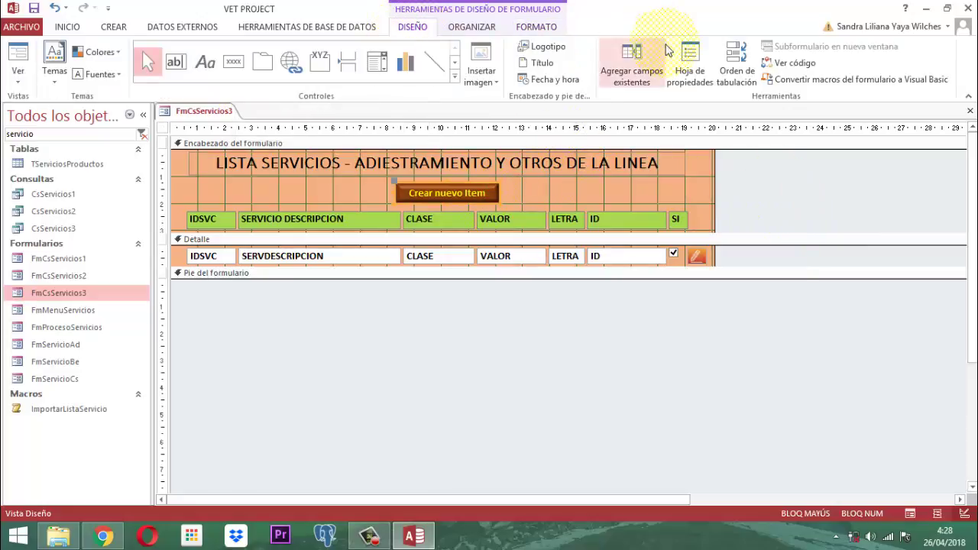
click(689, 66)
click(808, 173)
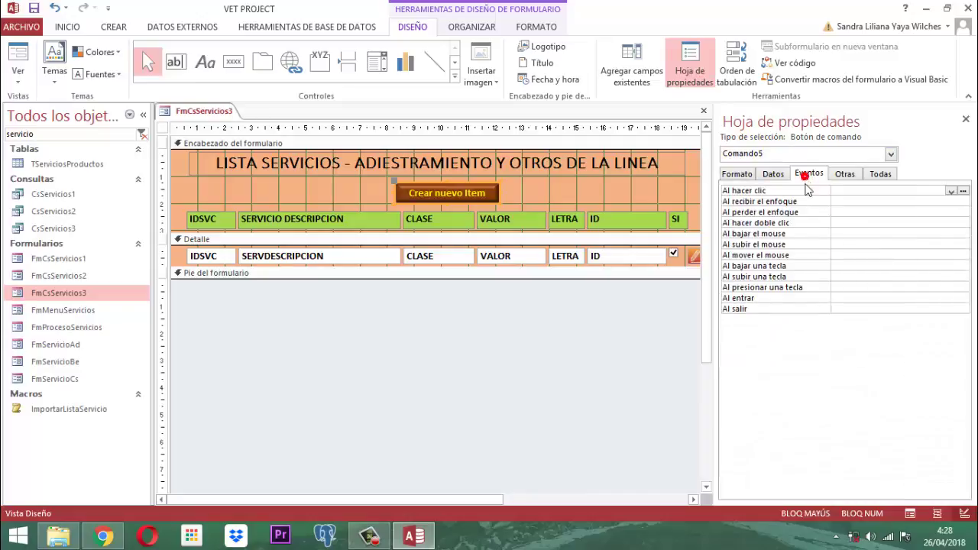
click(963, 191)
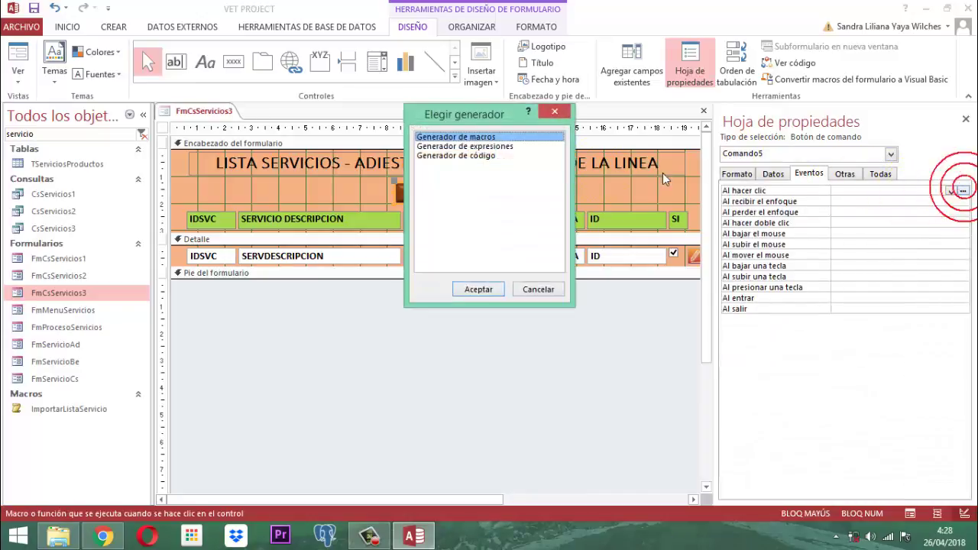
click(484, 157)
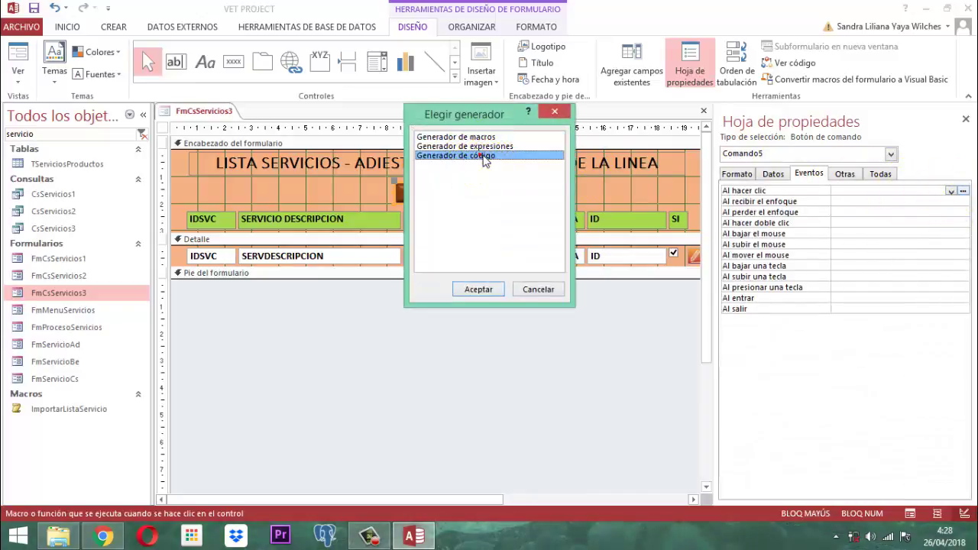
click(477, 288)
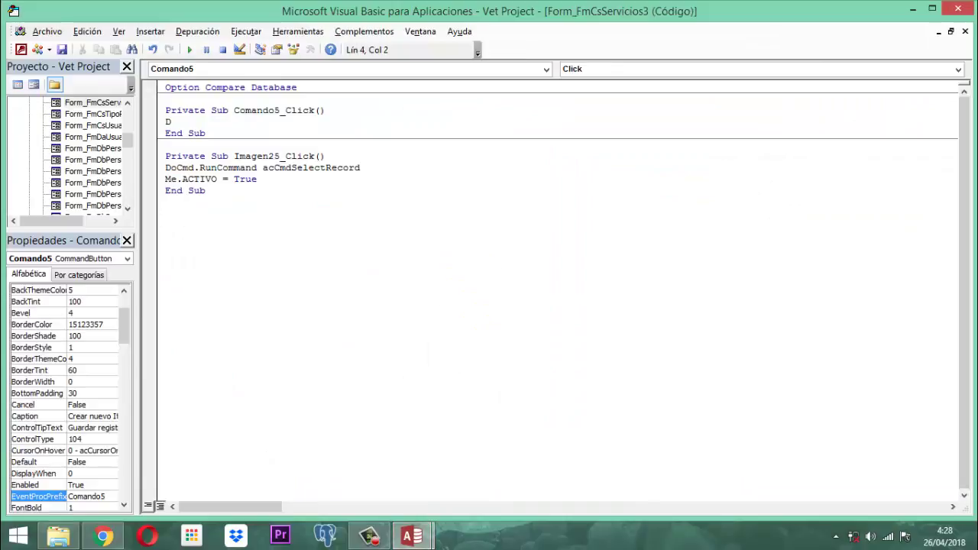
- Write DoCmd.OpenForm "FmServicioAd" in Comando5_Click, save, and close the VBA editor
text(cmd)
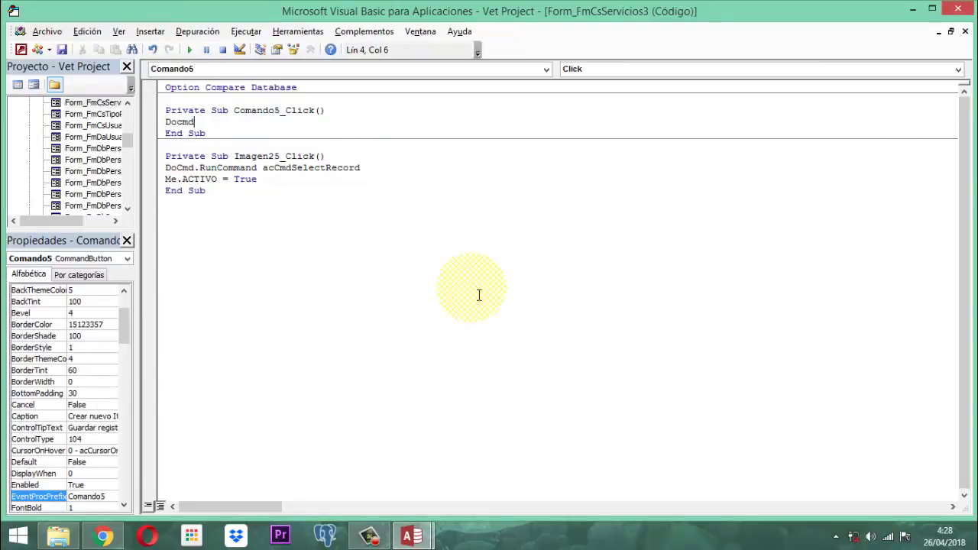
text(.openform )
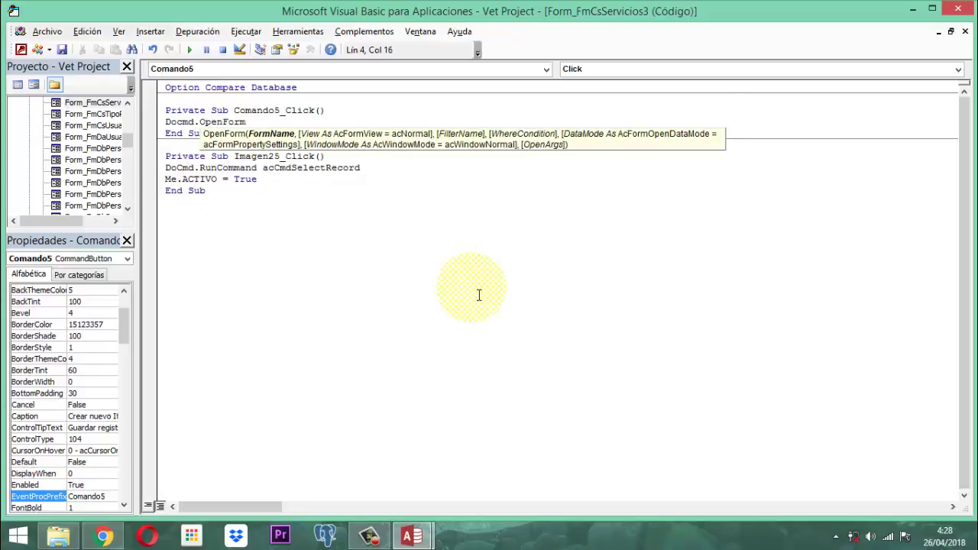
text("Fm)
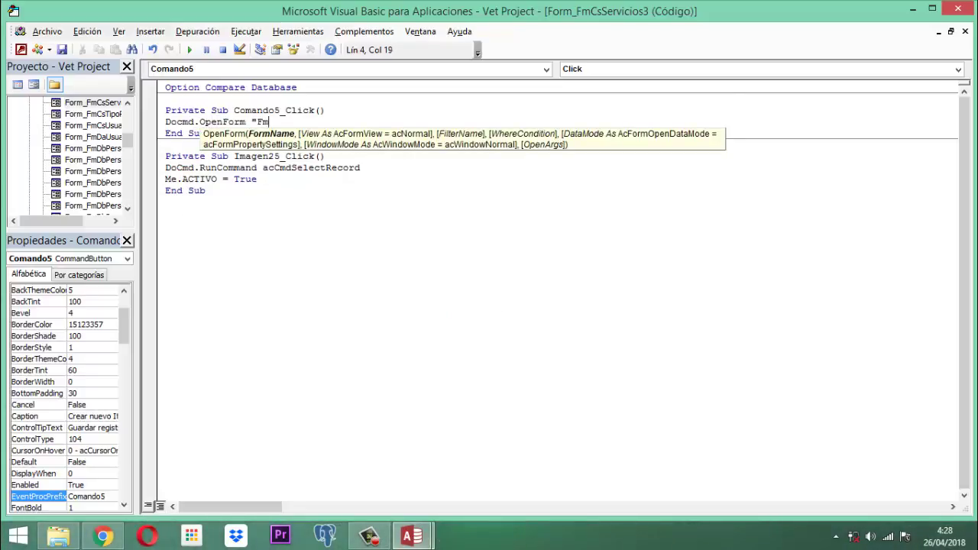
text(ServicioAd)
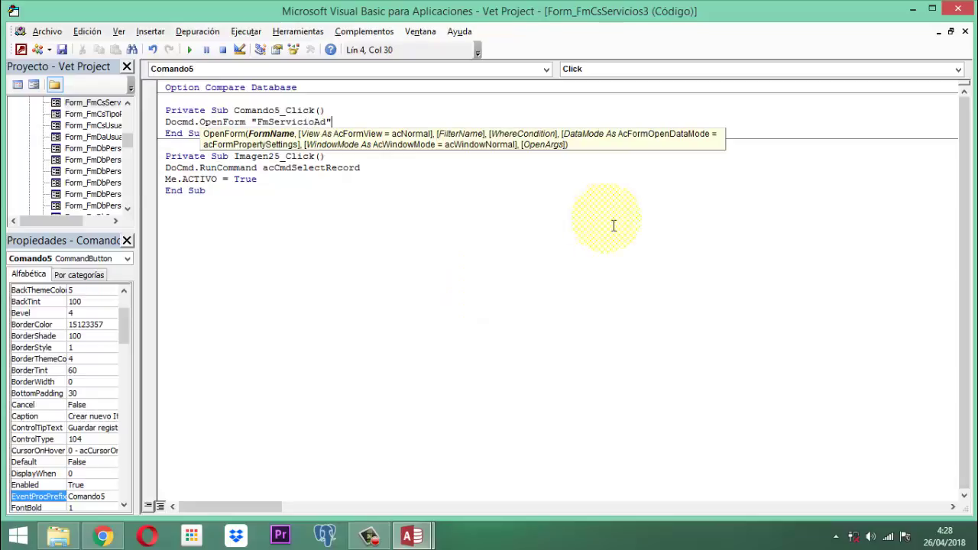
click(64, 49)
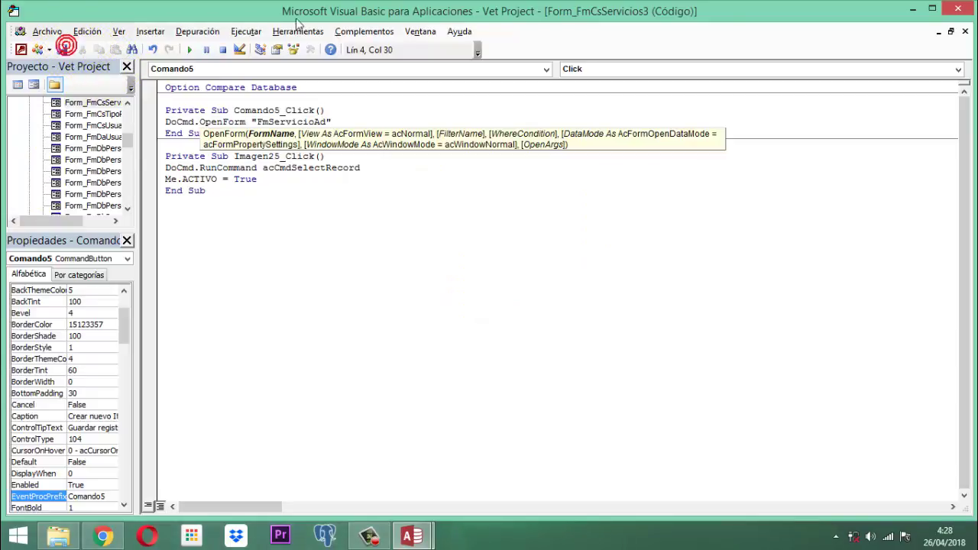
click(960, 9)
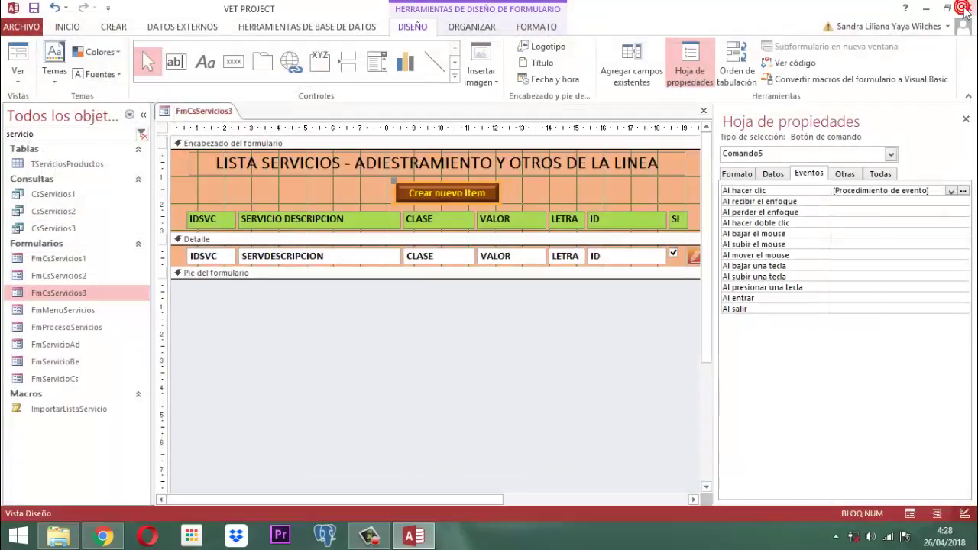
- Close the property sheet, then close the FmCsServicios3 design tab
click(783, 214)
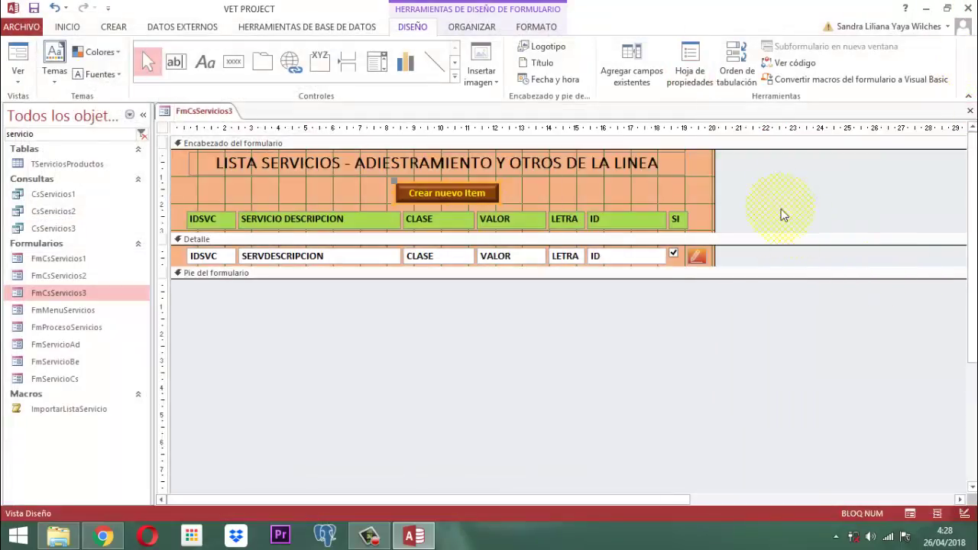
click(777, 190)
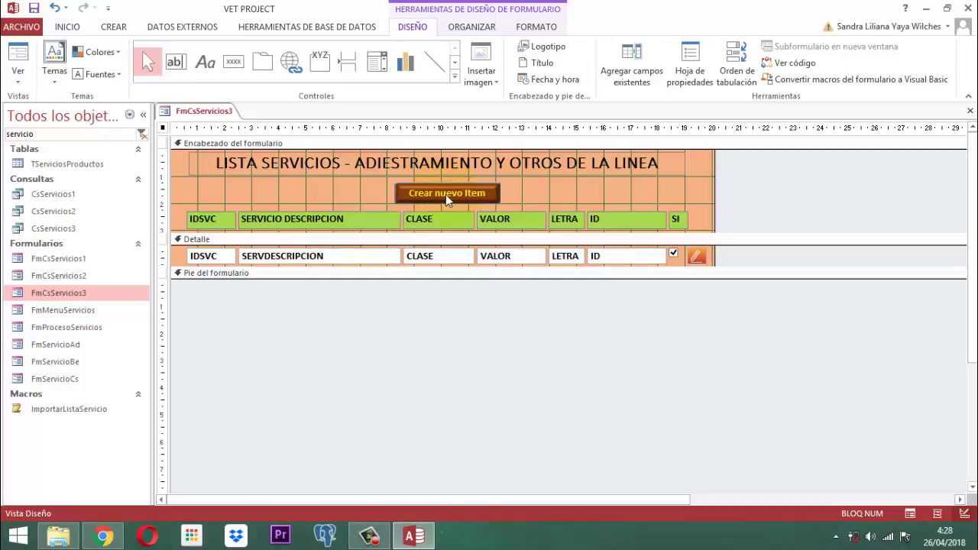
click(197, 112)
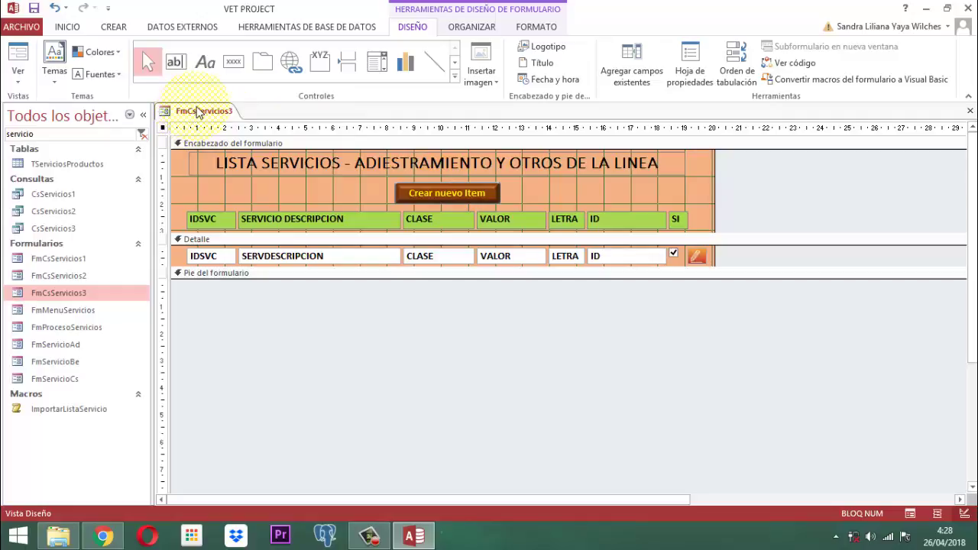
right_click(199, 112)
key(Escape)
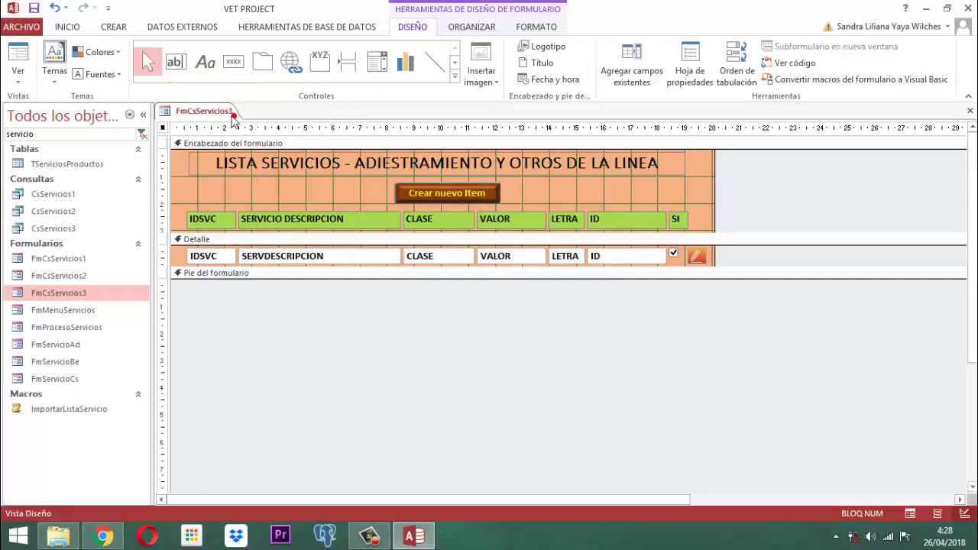
right_click(201, 112)
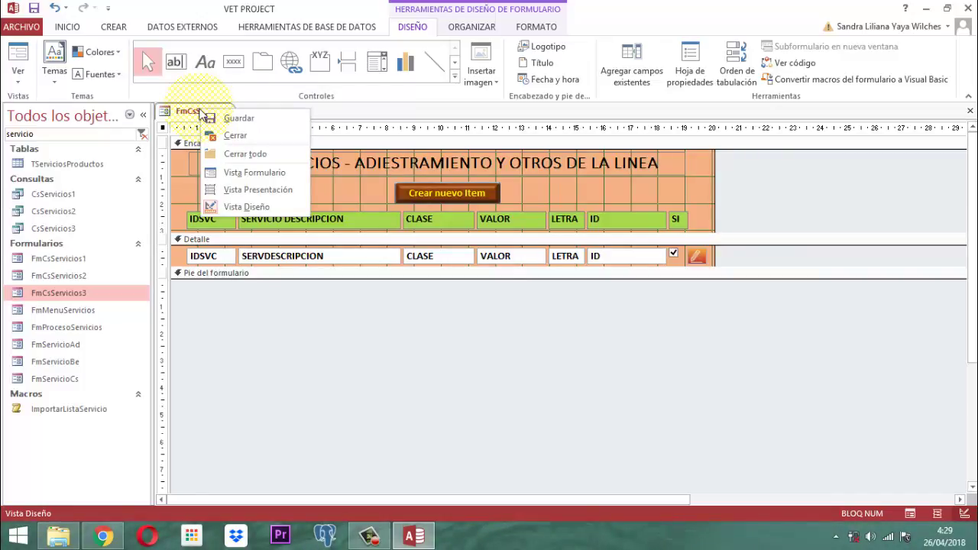
click(235, 134)
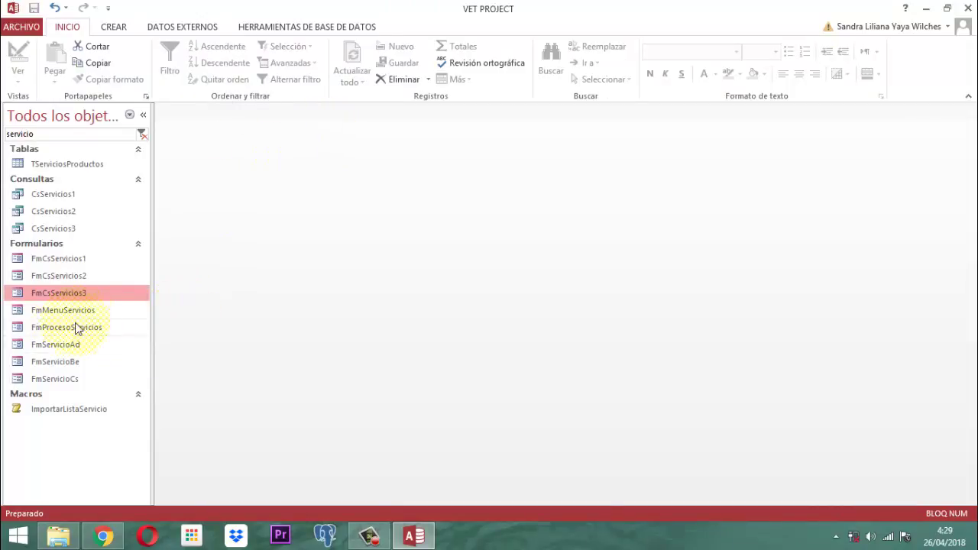
- Open FmMenuServicios, choose CREAR under Adiestramiento, then Crear nuevo Item
click(53, 312)
double_click(53, 312)
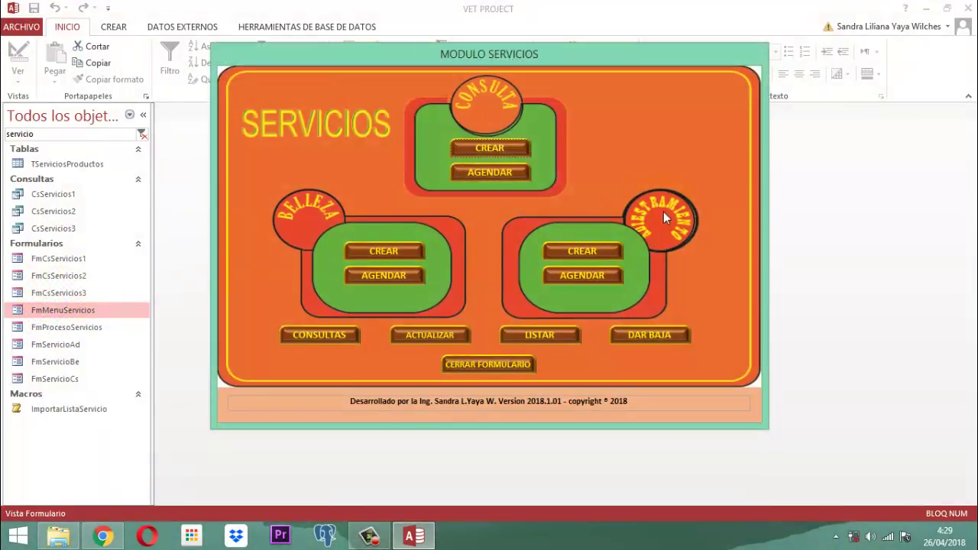
click(578, 252)
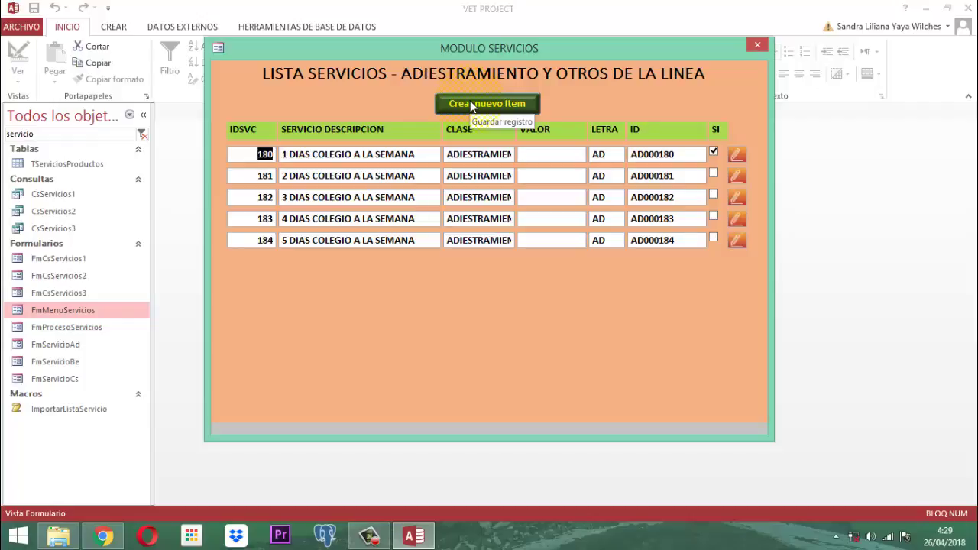
click(470, 107)
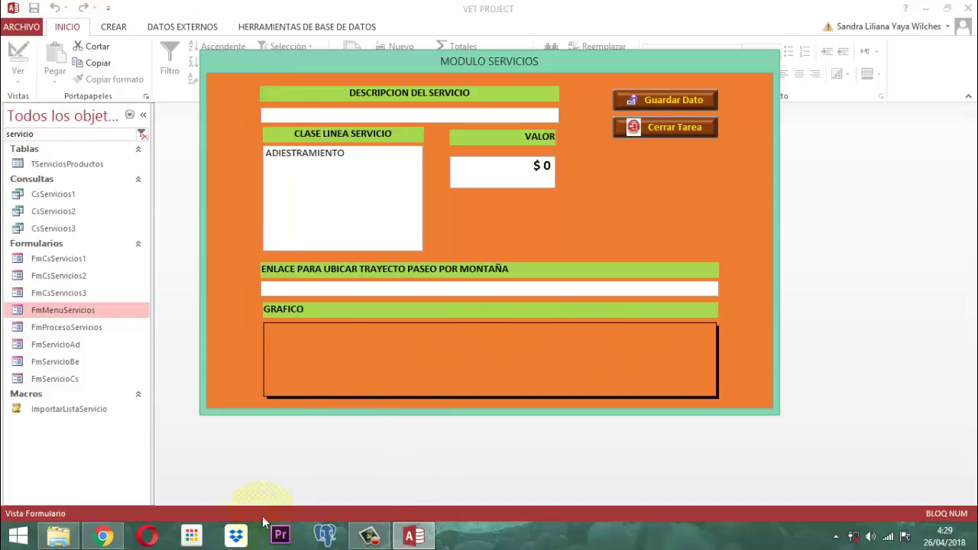
mouse_move(108, 541)
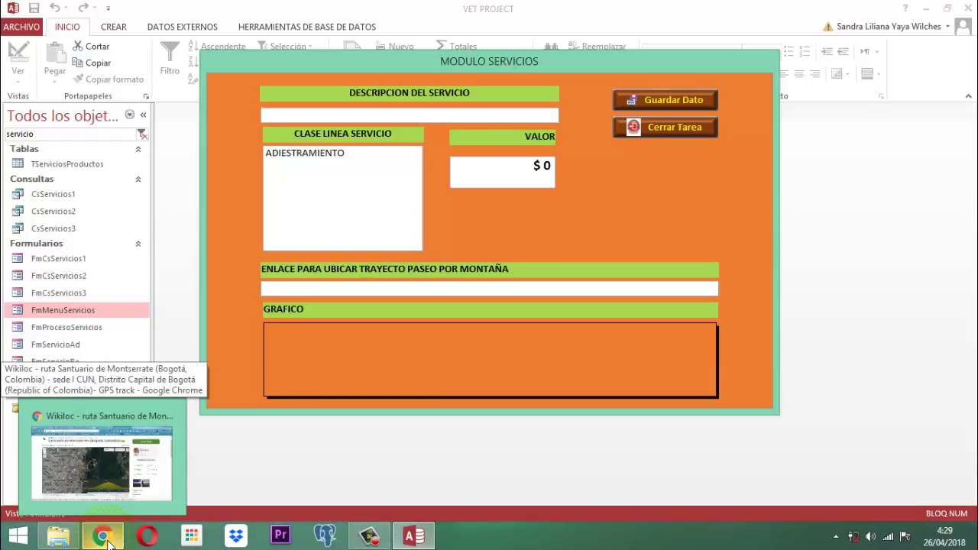
- Back on Wikiloc in Chrome, search routes for 'las moyas, bogota, colombia'
click(109, 540)
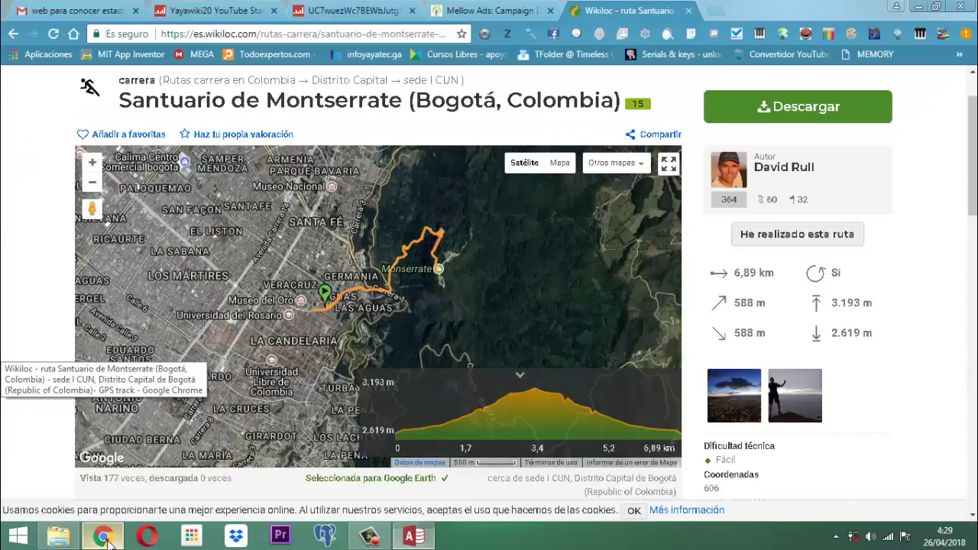
click(13, 33)
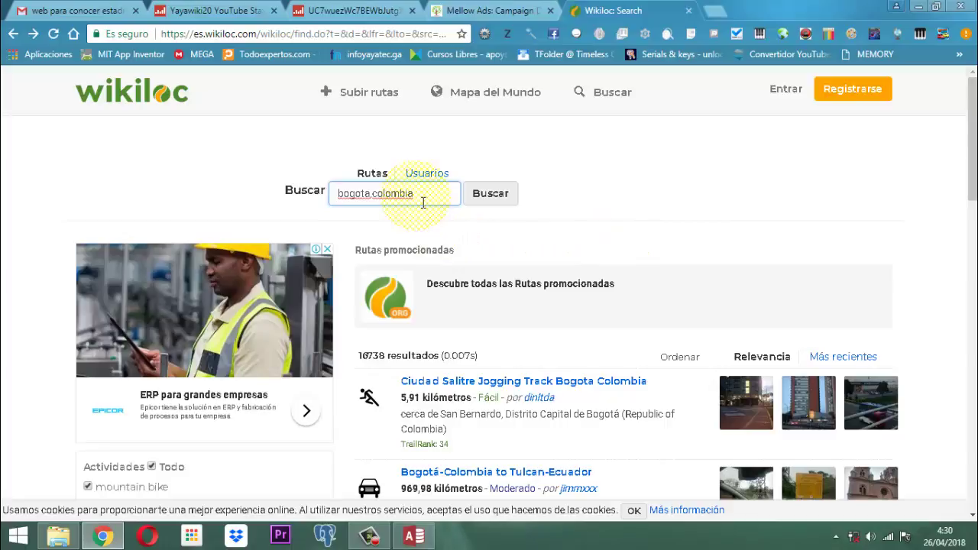
drag(422, 203, 367, 170)
click(373, 175)
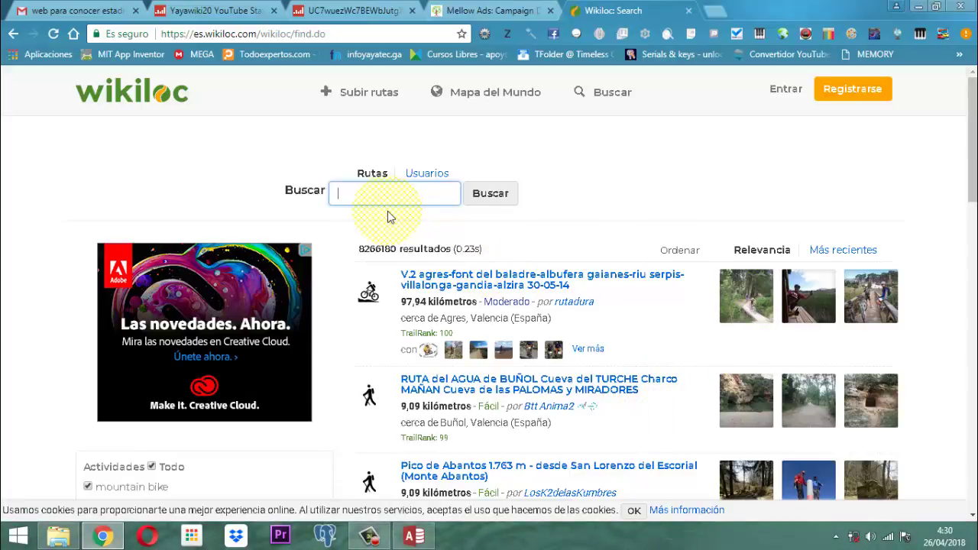
text(las moyas, bogota, col)
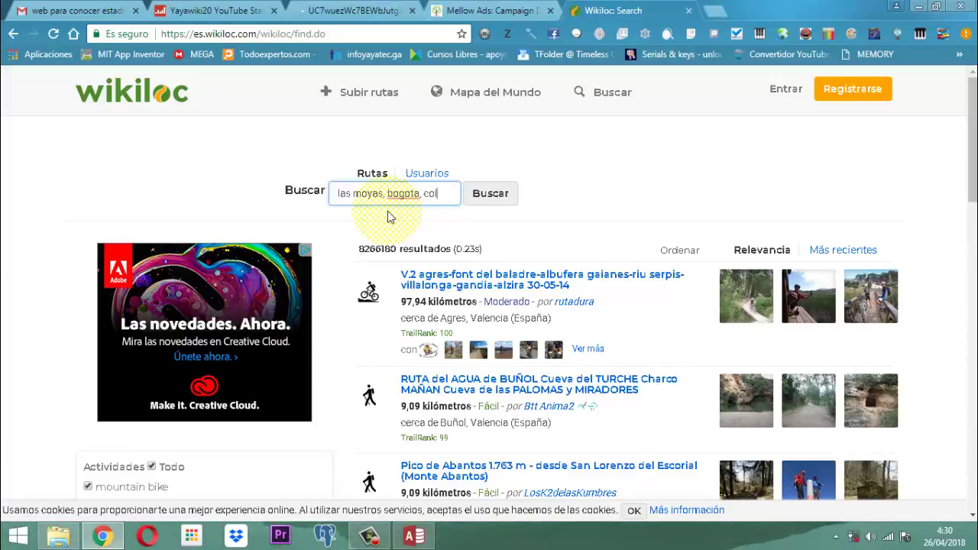
text(ombia)
key(Return)
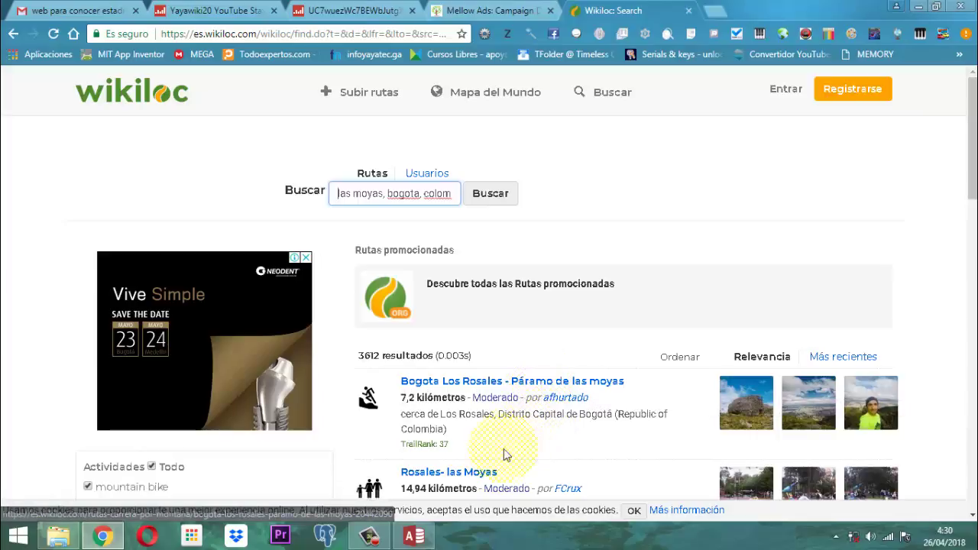
- View the 7,2 km Bogota Los Rosales - Páramo de las moyas route map on Wikiloc, then return to Access
click(502, 381)
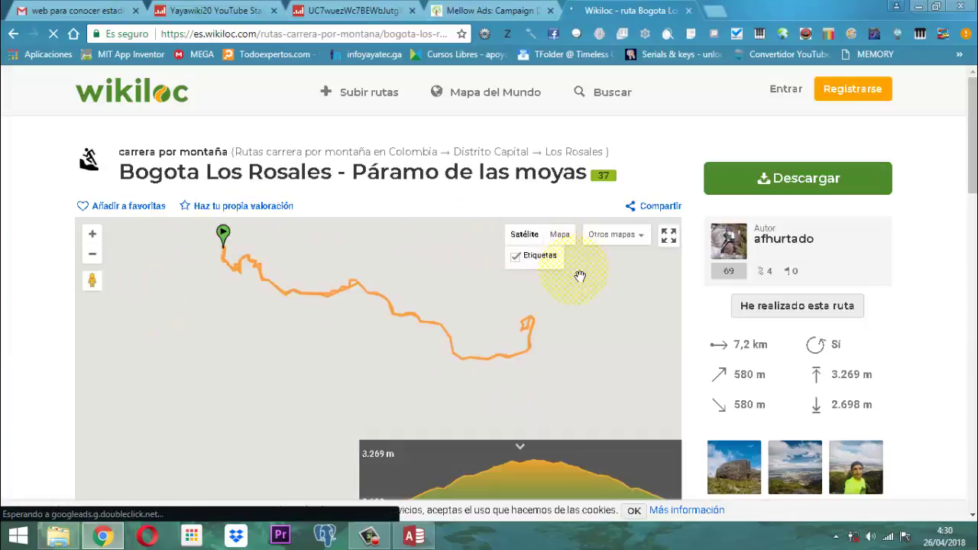
scroll(589, 198, down, 2)
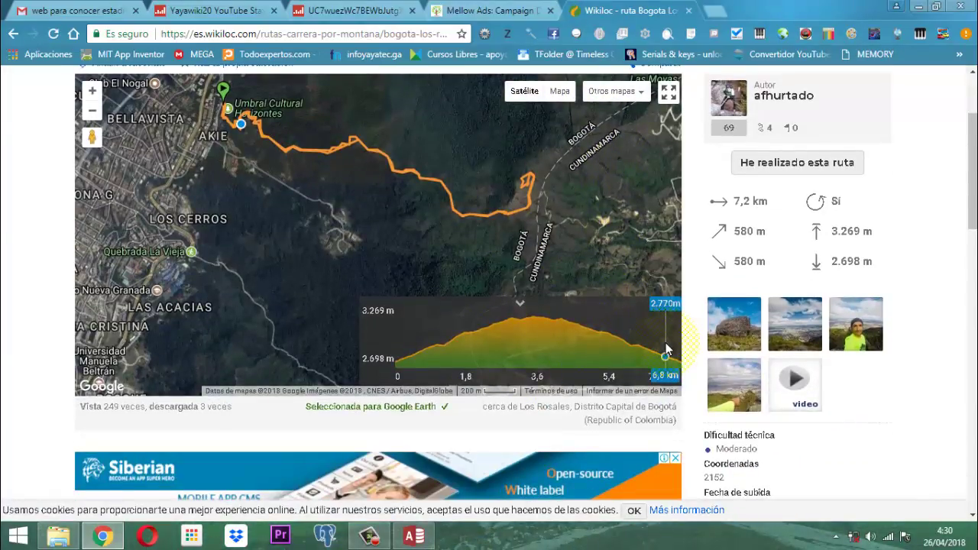
scroll(426, 220, up, 1)
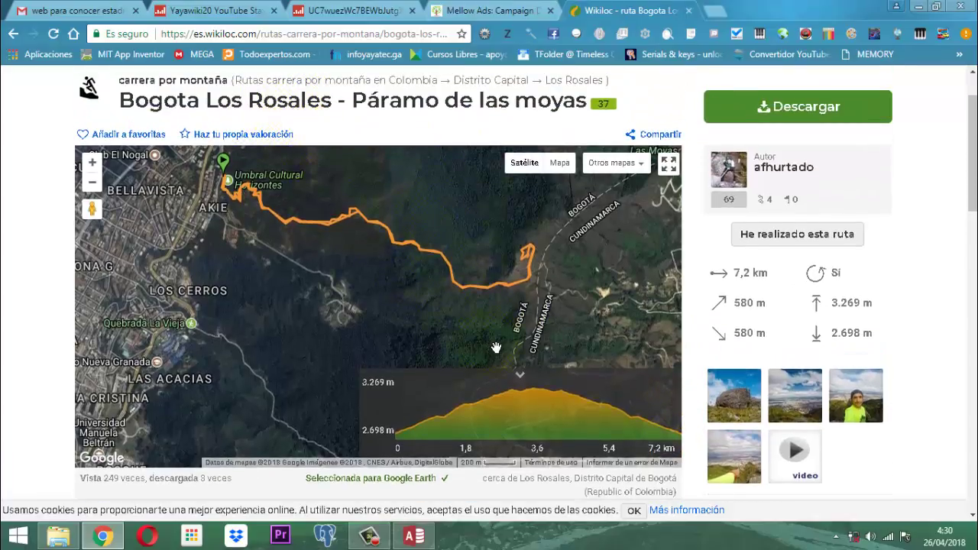
drag(633, 478, 635, 461)
click(636, 462)
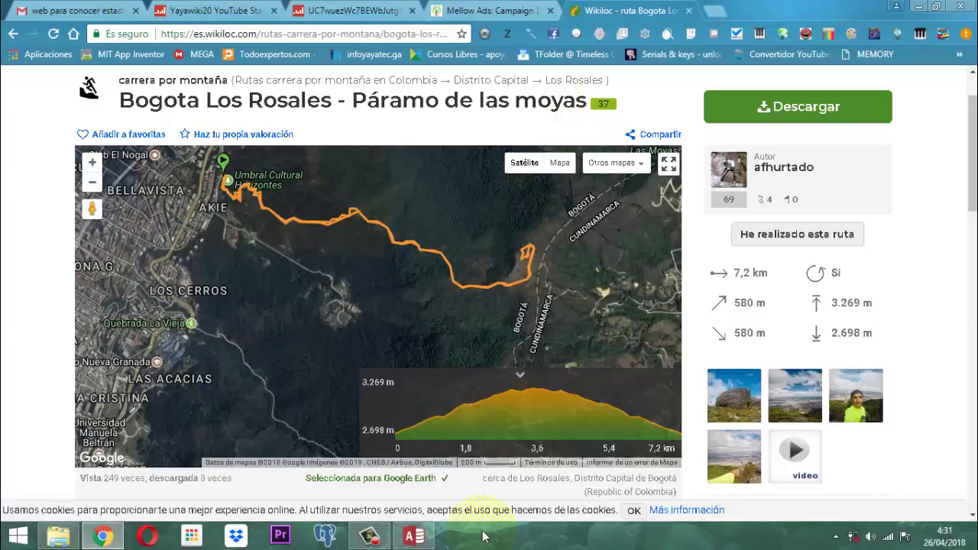
click(418, 537)
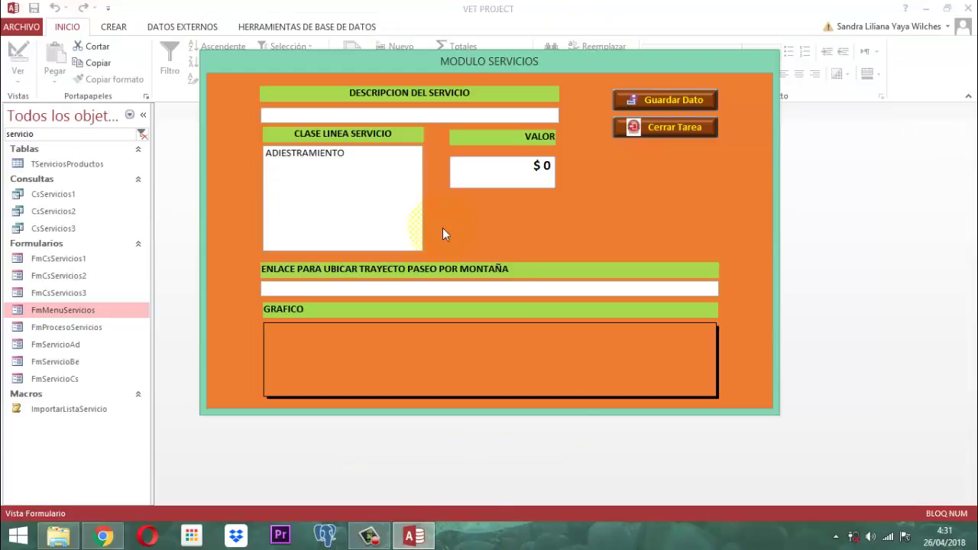
- Enter 'PASEO 7KM PARAMO DE LAS MOYAS' as the service description, then select the Wikiloc route's web address
click(277, 110)
text(pas)
key(Caps_Lock)
text(PASEO )
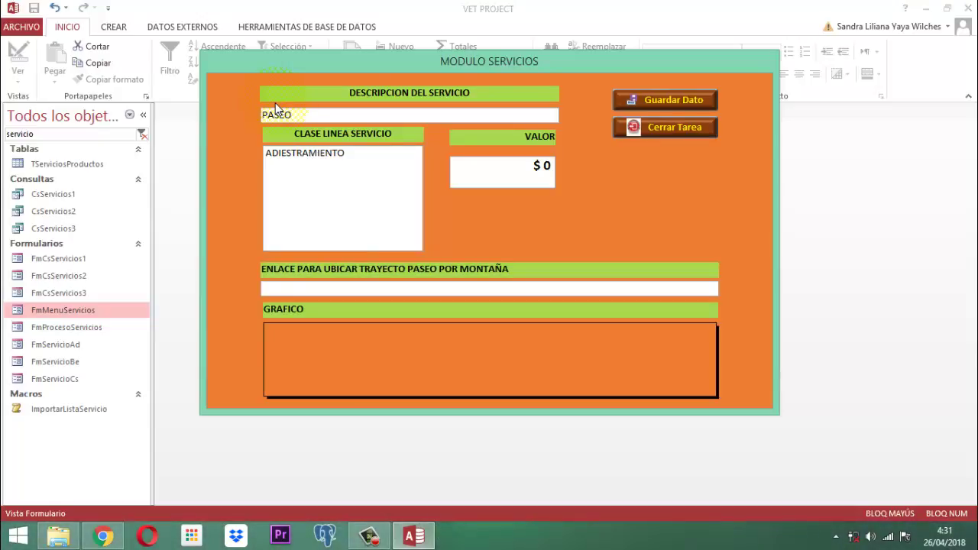
text(7KM PARAMO DE LAS MOY)
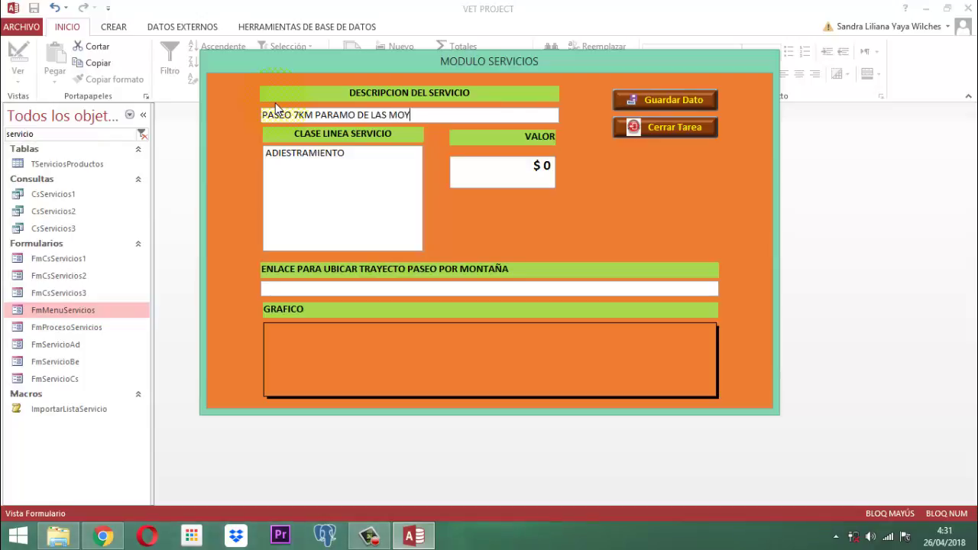
text(AS)
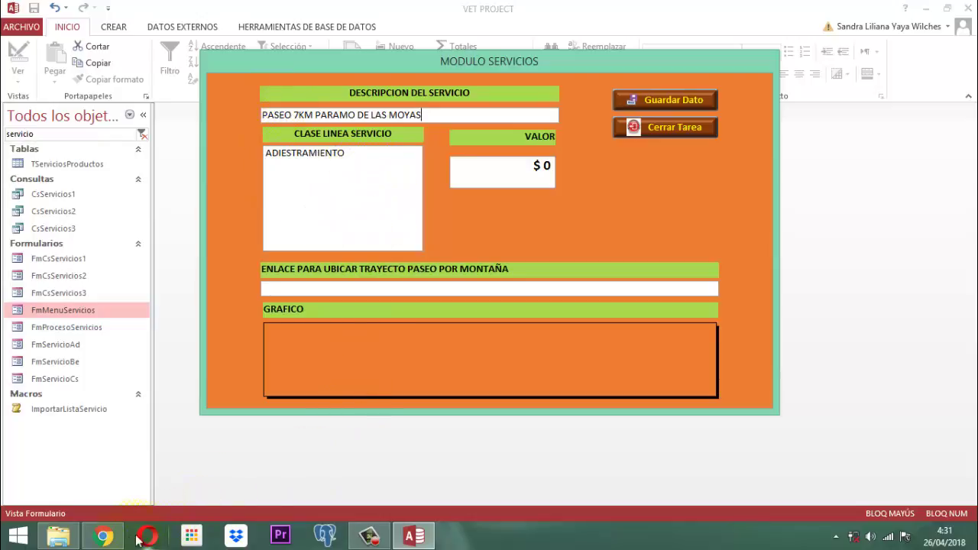
click(103, 536)
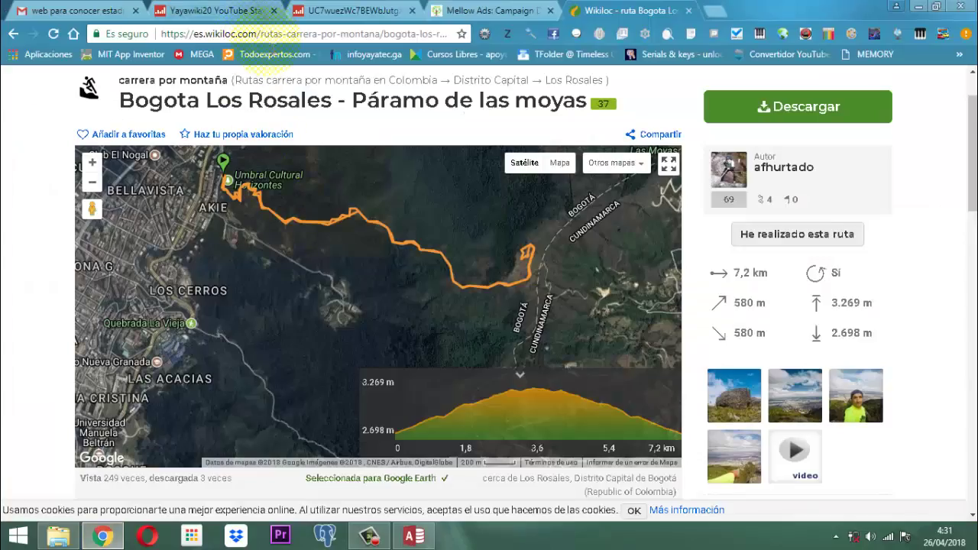
click(271, 36)
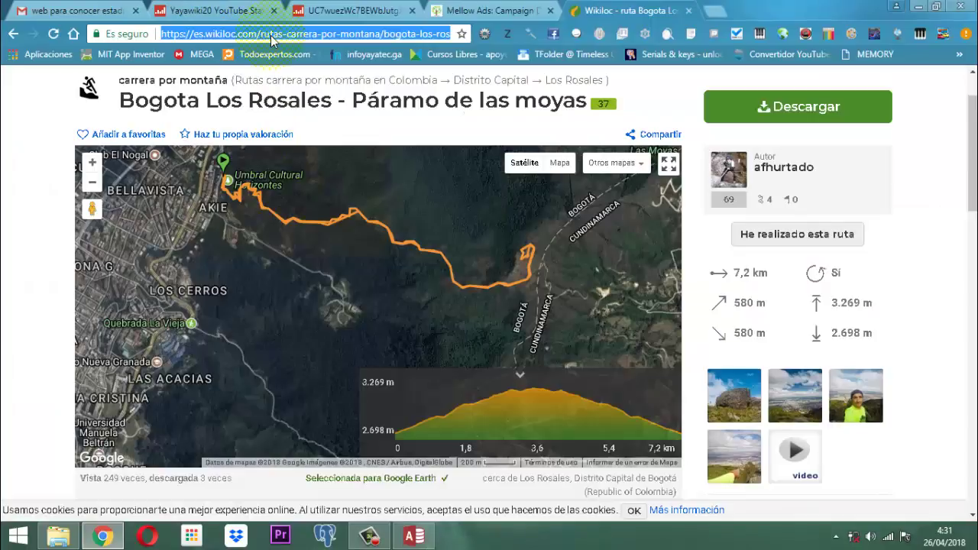